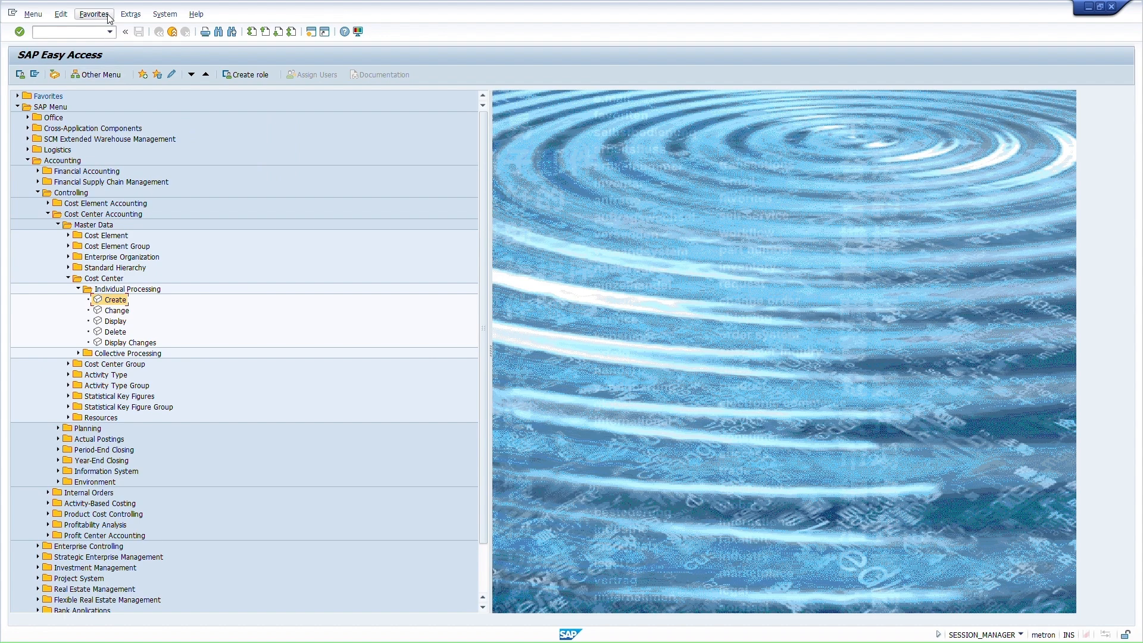
- Open the Extras menu on the SAP Easy Access screen
click(125, 14)
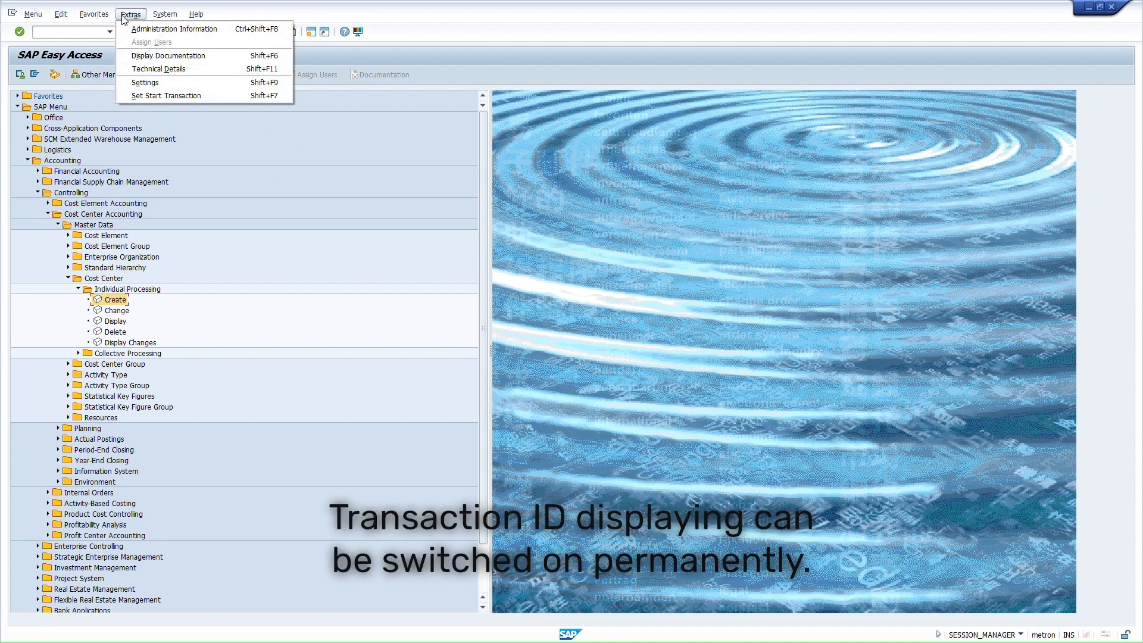
- Turn on Display Technical Names in the menu settings
click(137, 82)
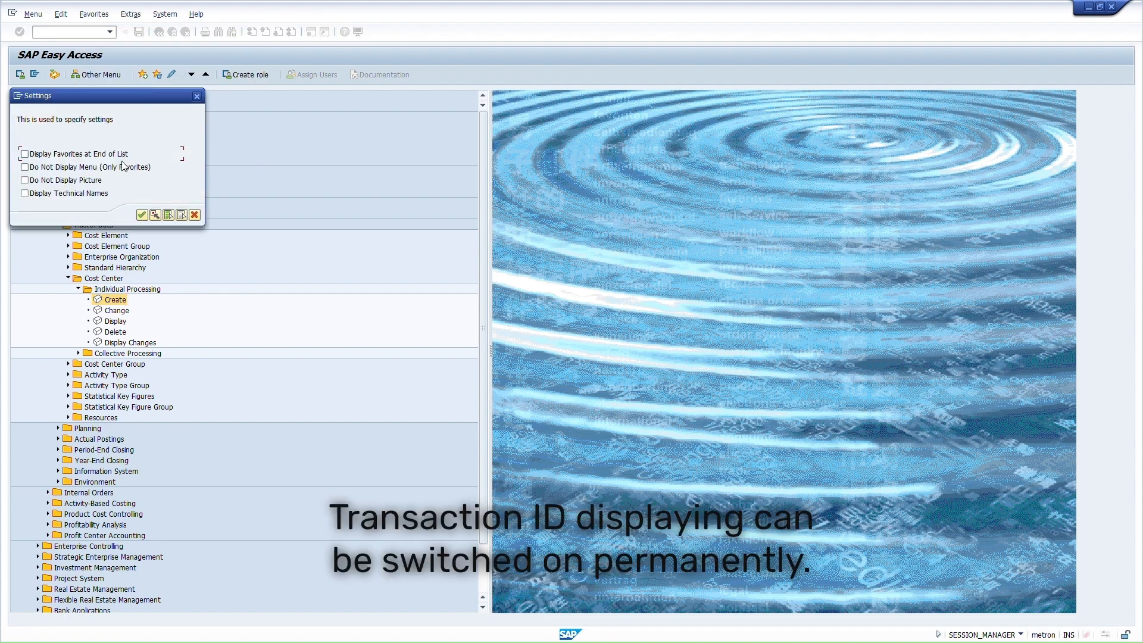
click(24, 193)
click(142, 215)
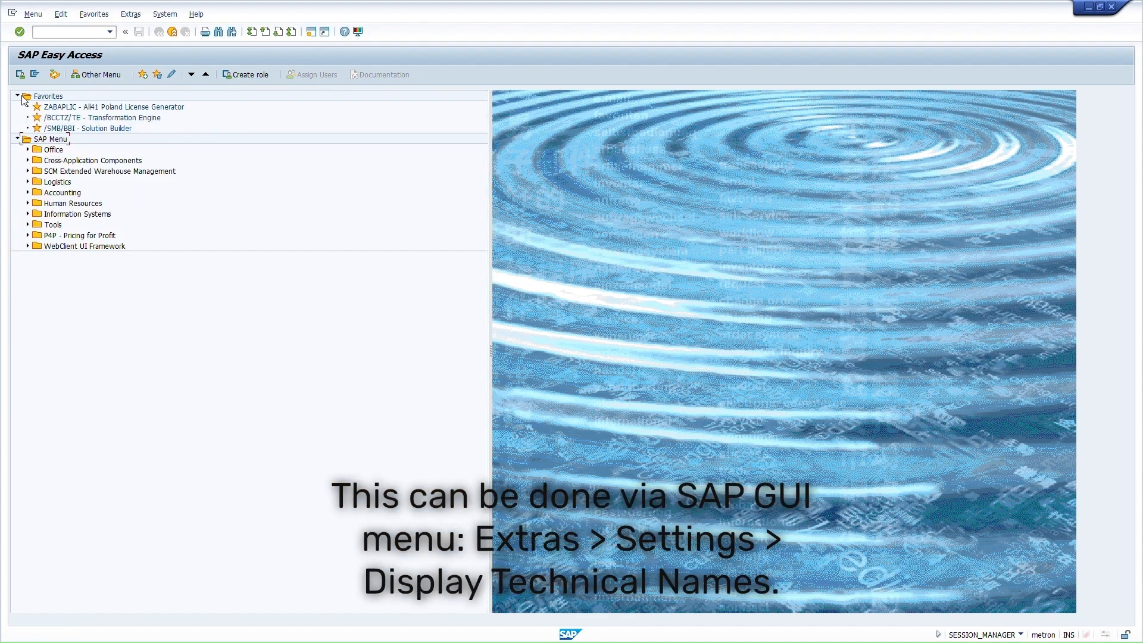
- Expand Accounting > Controlling > Cost Center Accounting > Master Data > Cost Center and pick KS01 Create
click(19, 95)
click(27, 160)
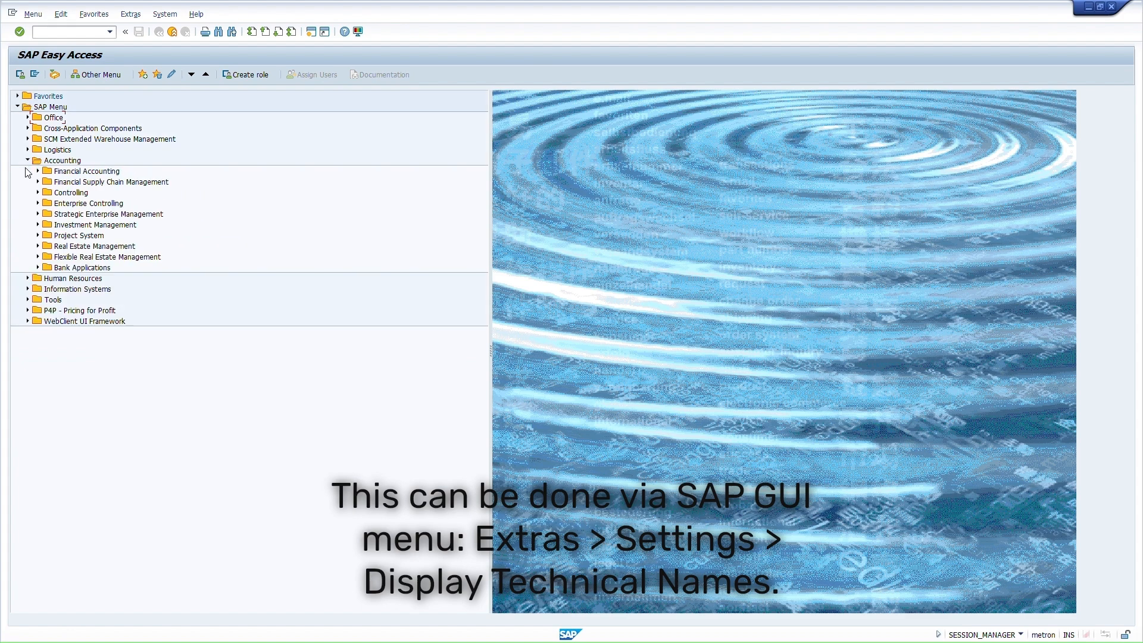
click(38, 193)
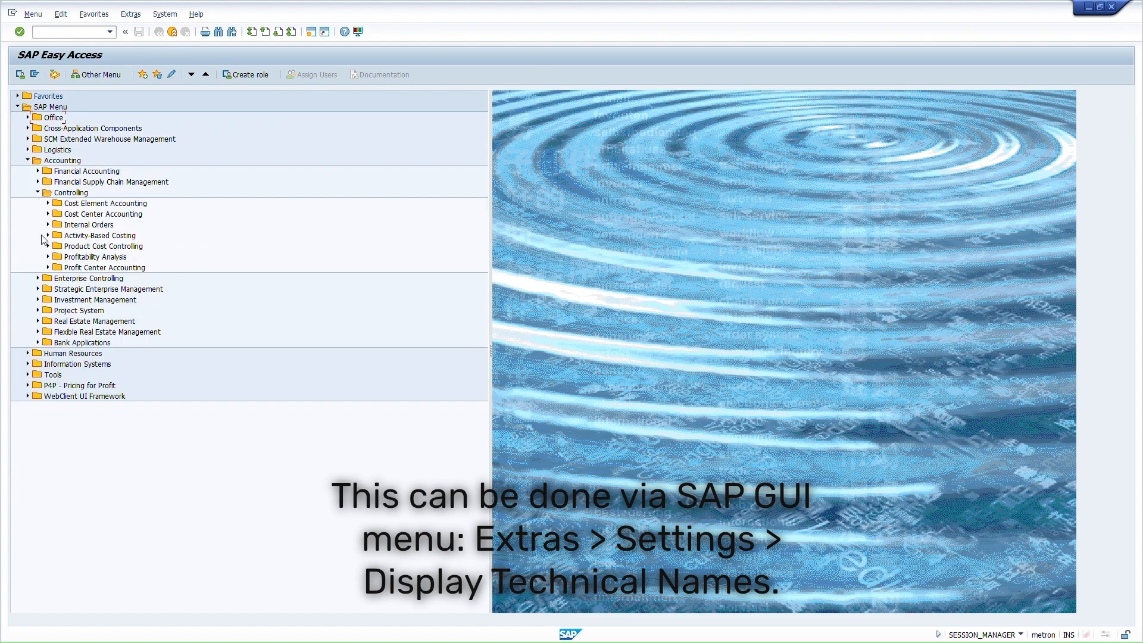
click(48, 214)
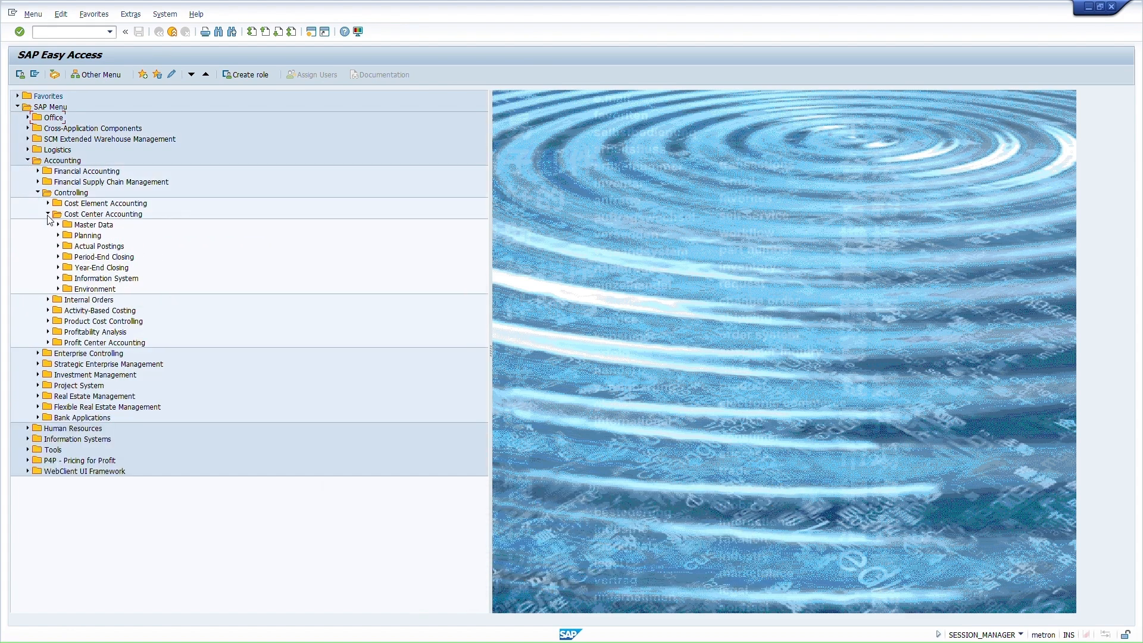
click(57, 224)
click(69, 278)
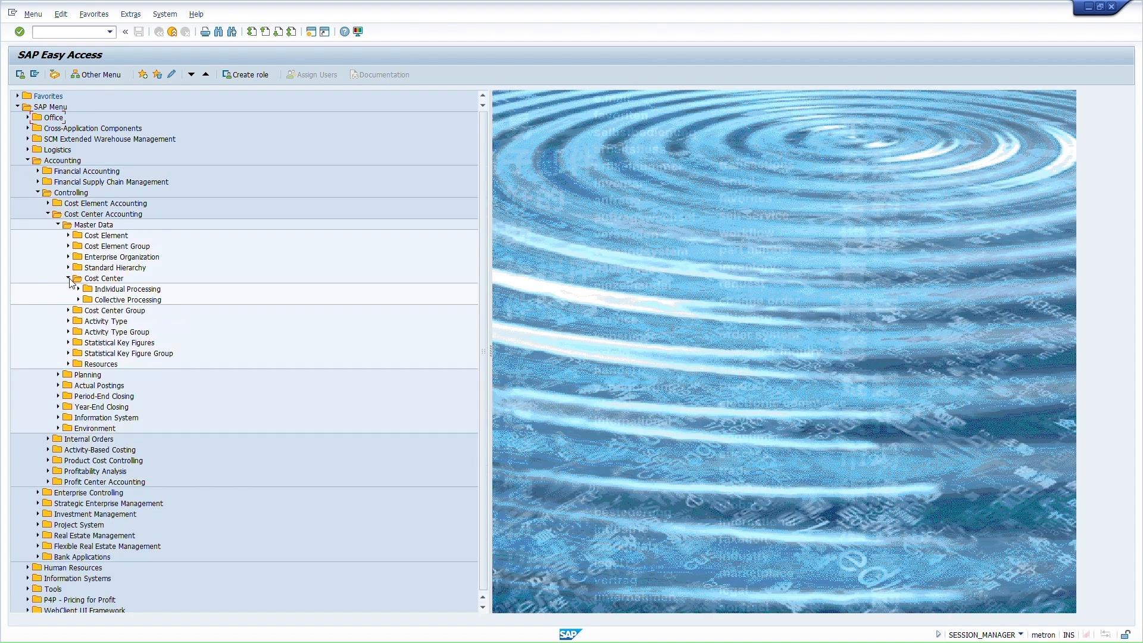
click(78, 289)
click(112, 301)
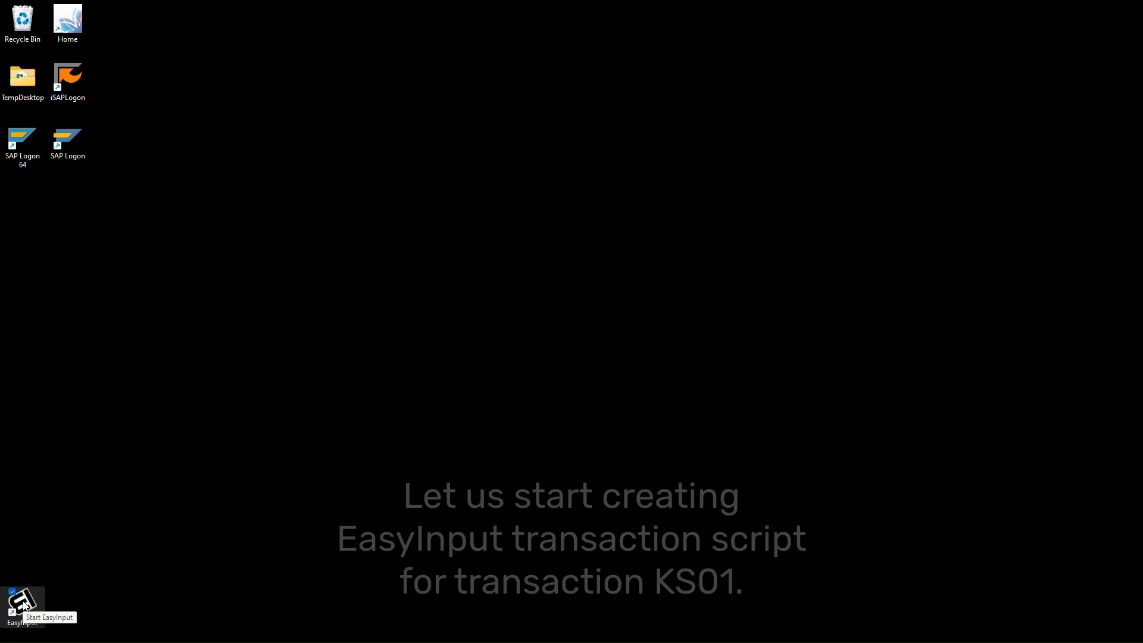
- Launch EasyInput from its desktop shortcut
double_click(24, 606)
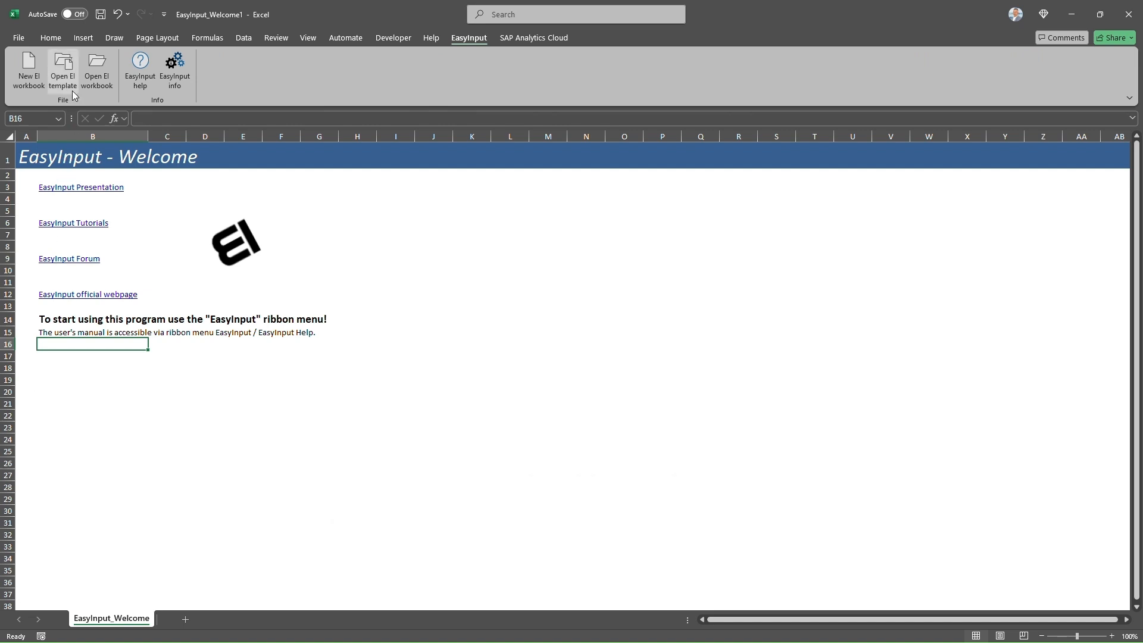
- Create a new EI workbook and import SAP Logon connection BEP with client 100
click(28, 81)
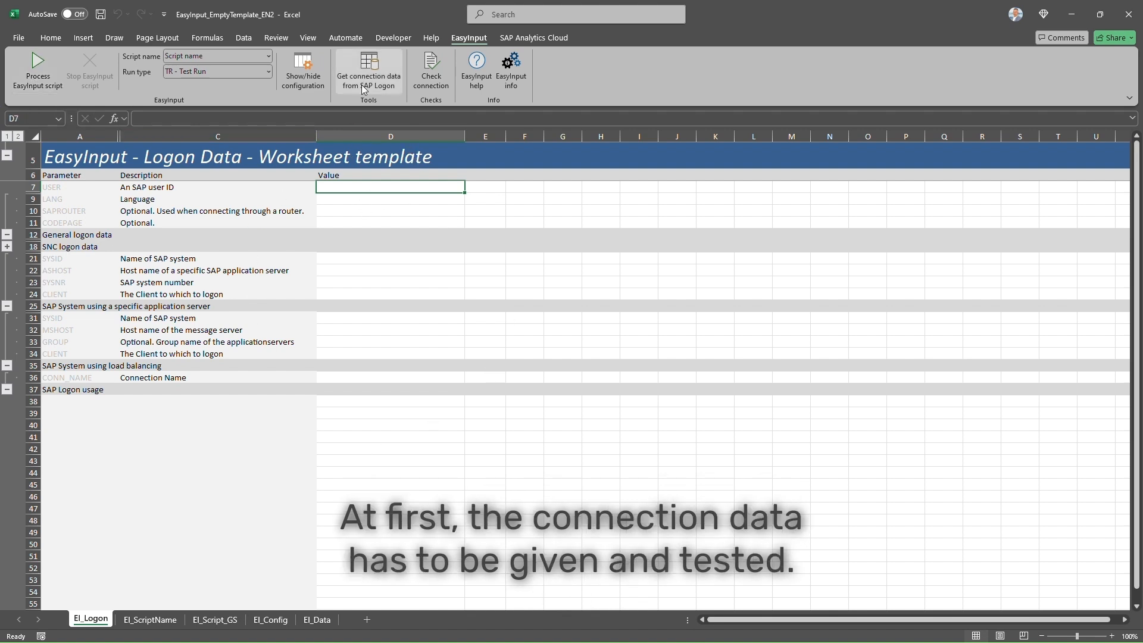
click(374, 67)
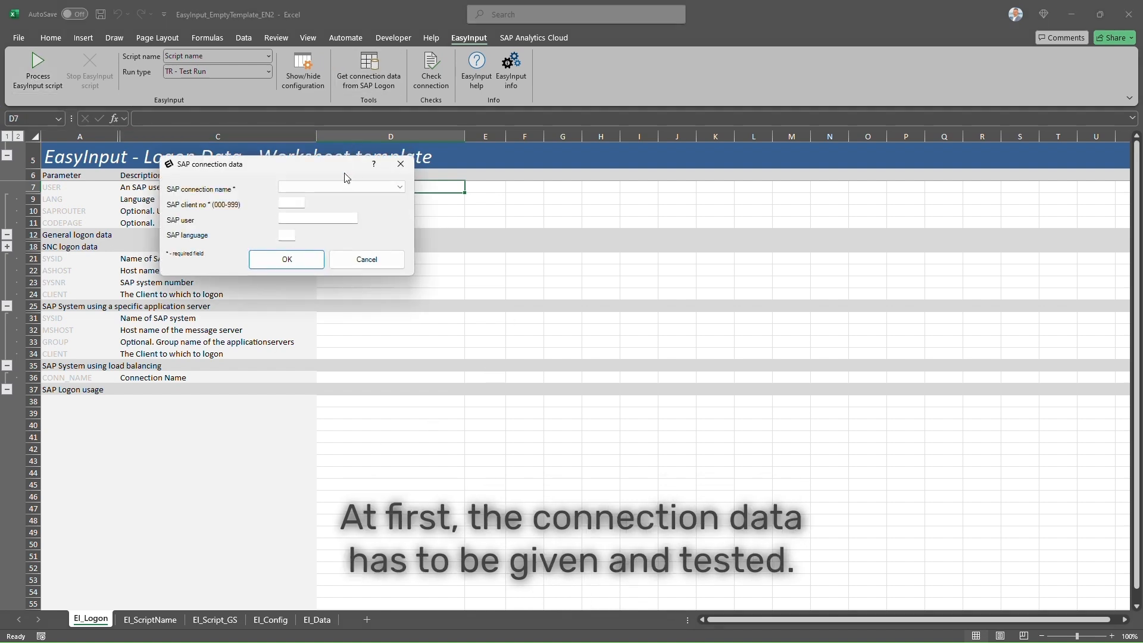
click(351, 186)
click(312, 223)
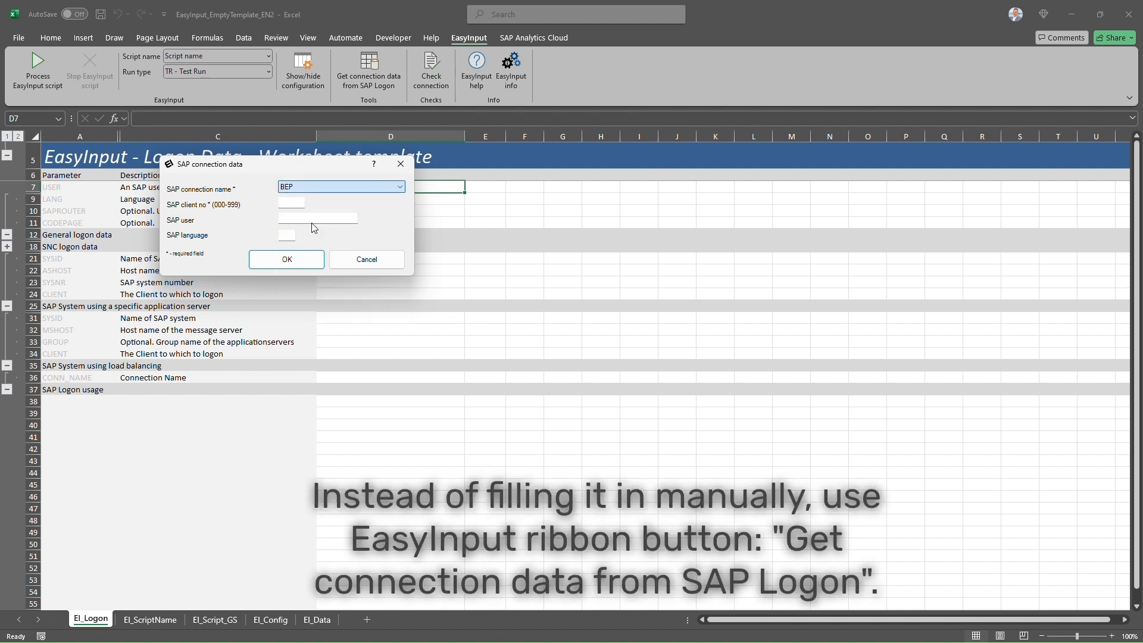
click(303, 203)
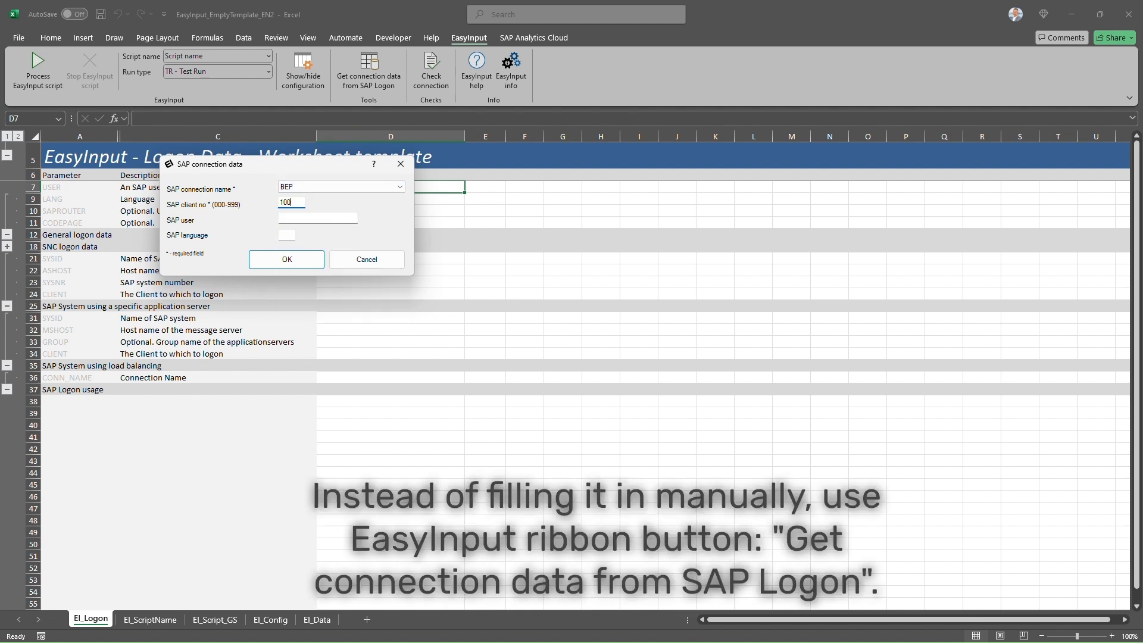
text(100)
key(Tab)
key(Tab)
key(Return)
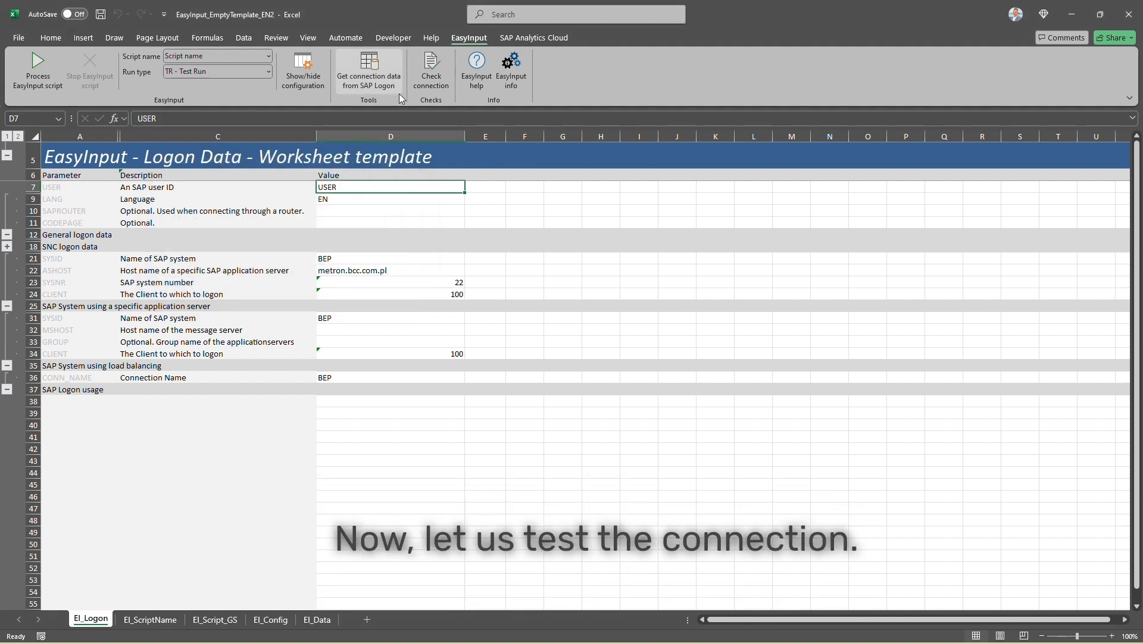
- Check the BEP connection by logging on with the password and confirm success
click(432, 71)
text(***)
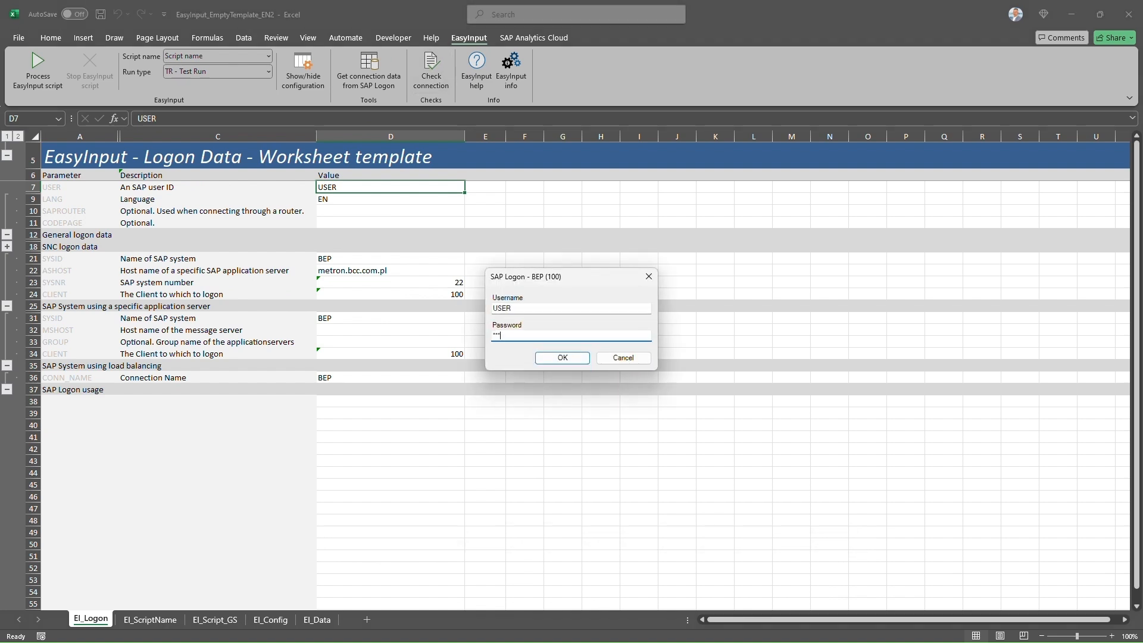
text(****)
key(Return)
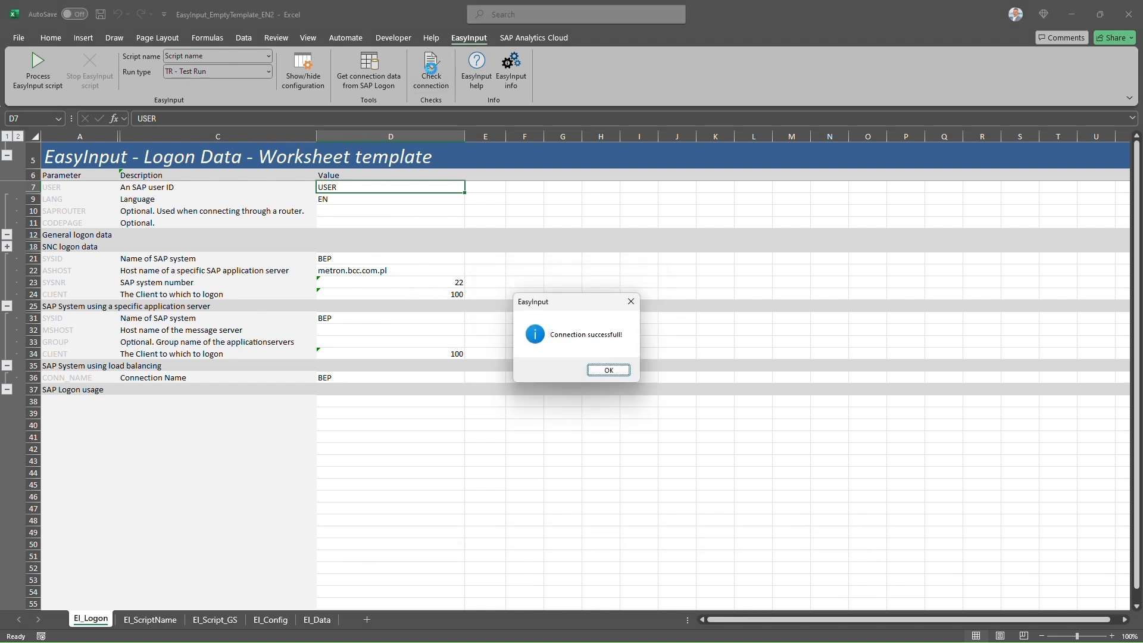
click(609, 370)
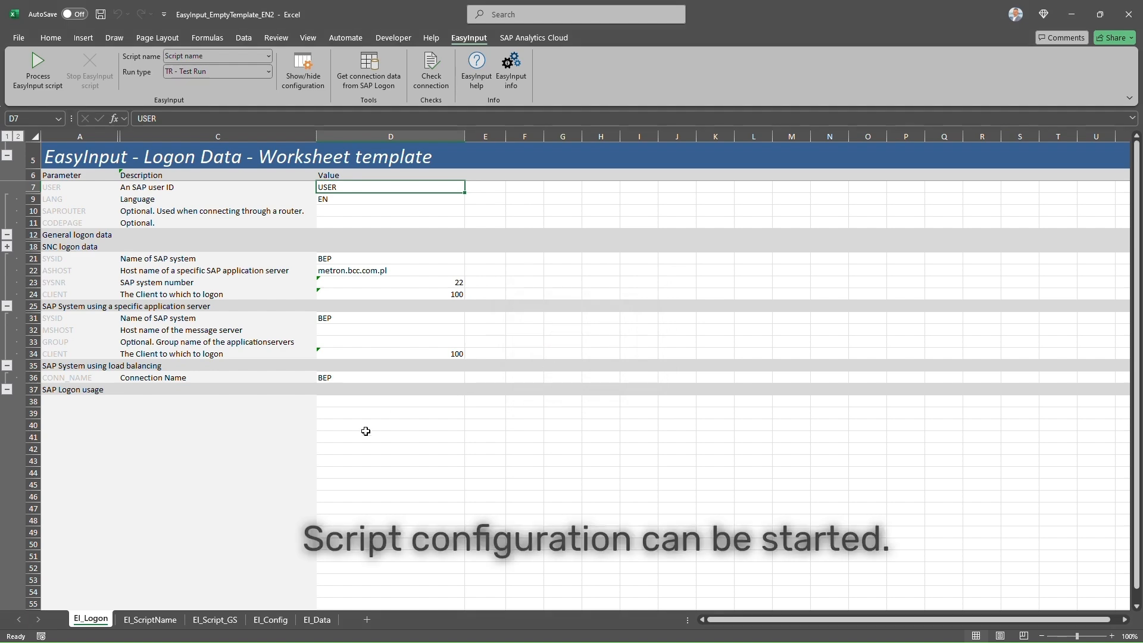
click(150, 619)
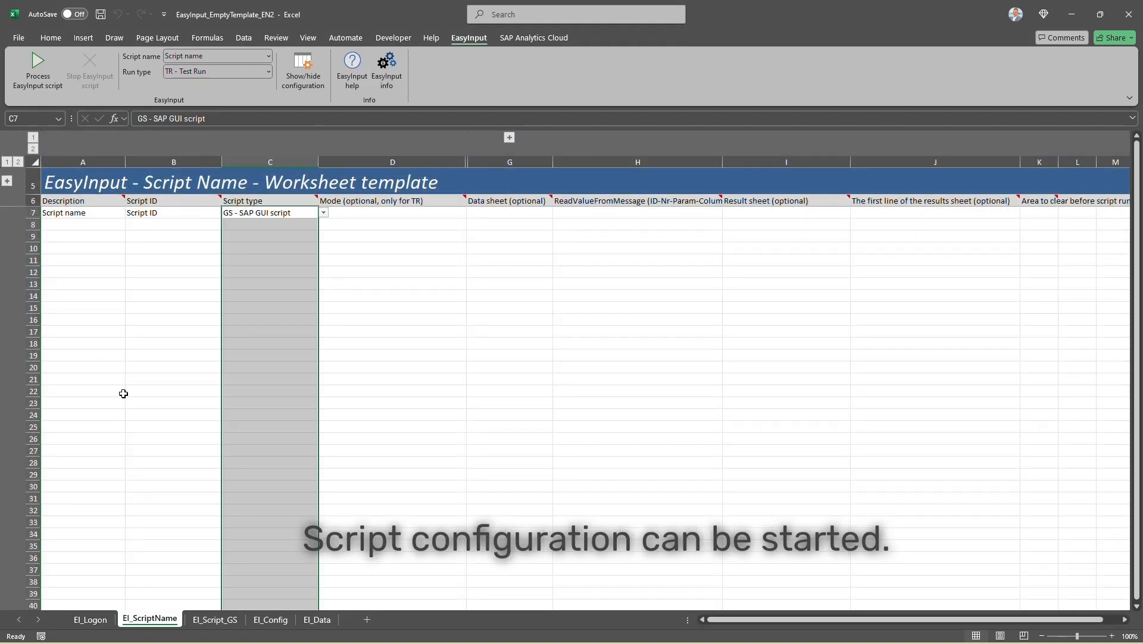
- Enter description 'Cost Center Create' in A7 and script ID KS01 in B7
click(68, 212)
text(Cost Center Crr)
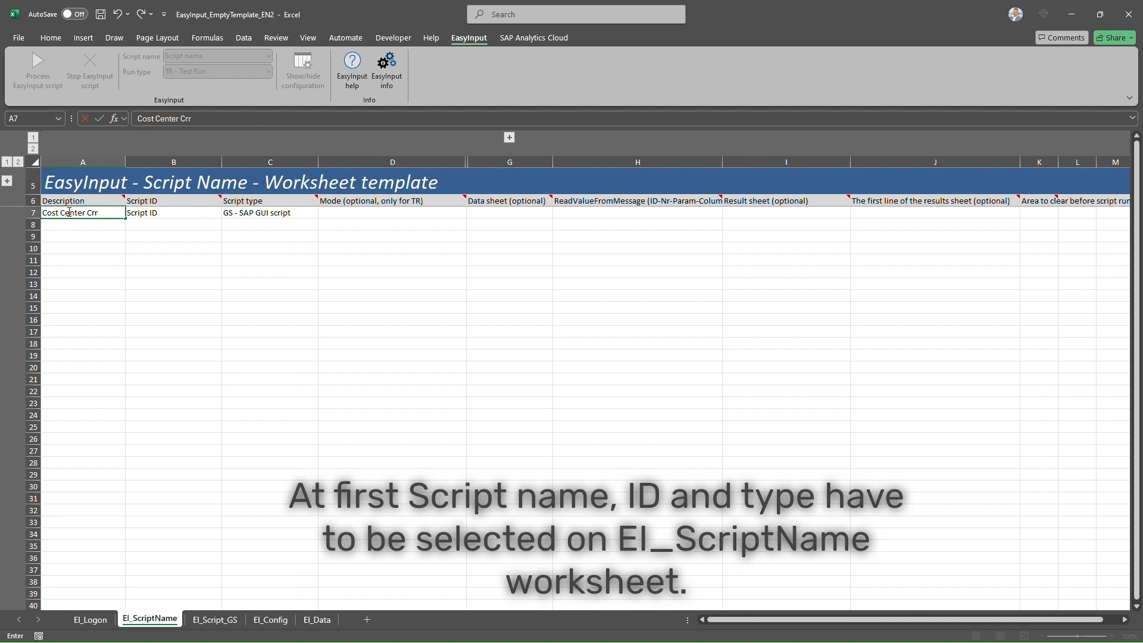
text(e)
key(BackSpace)
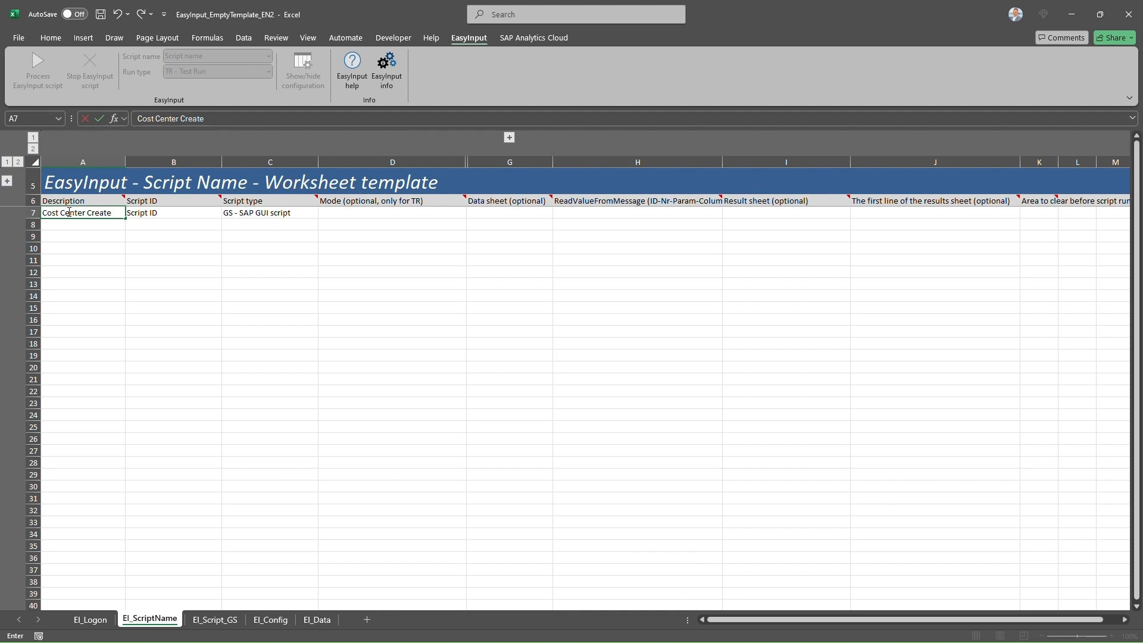
click(149, 211)
text(KS)
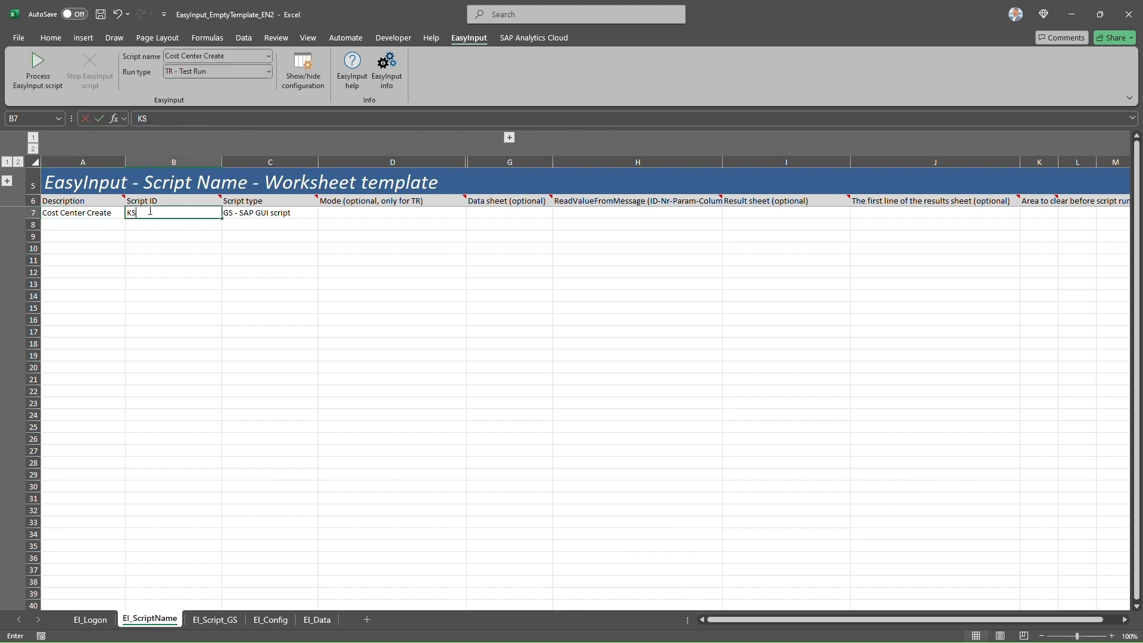
text(01)
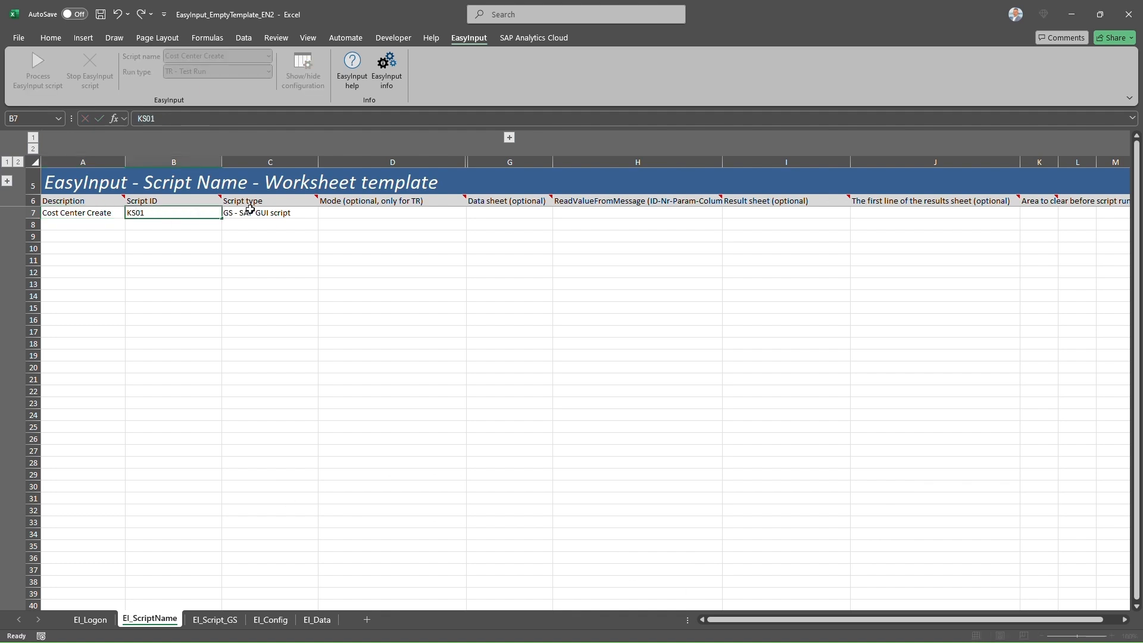
click(245, 212)
- Set the script type to TR - Transaction script, leaving the mode at default
click(324, 215)
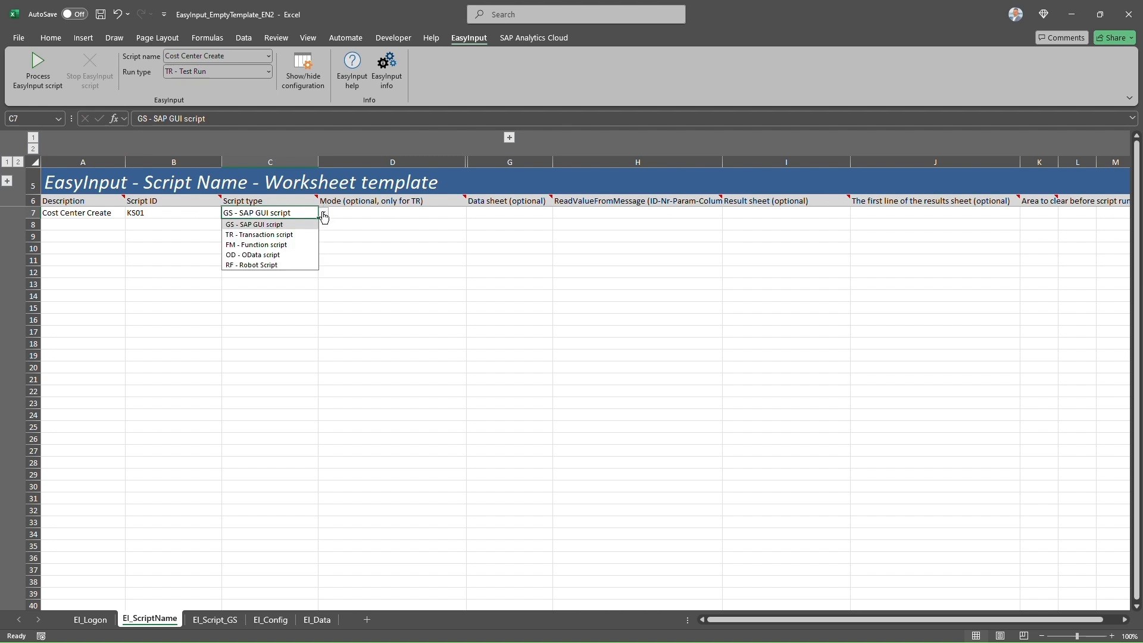
click(267, 236)
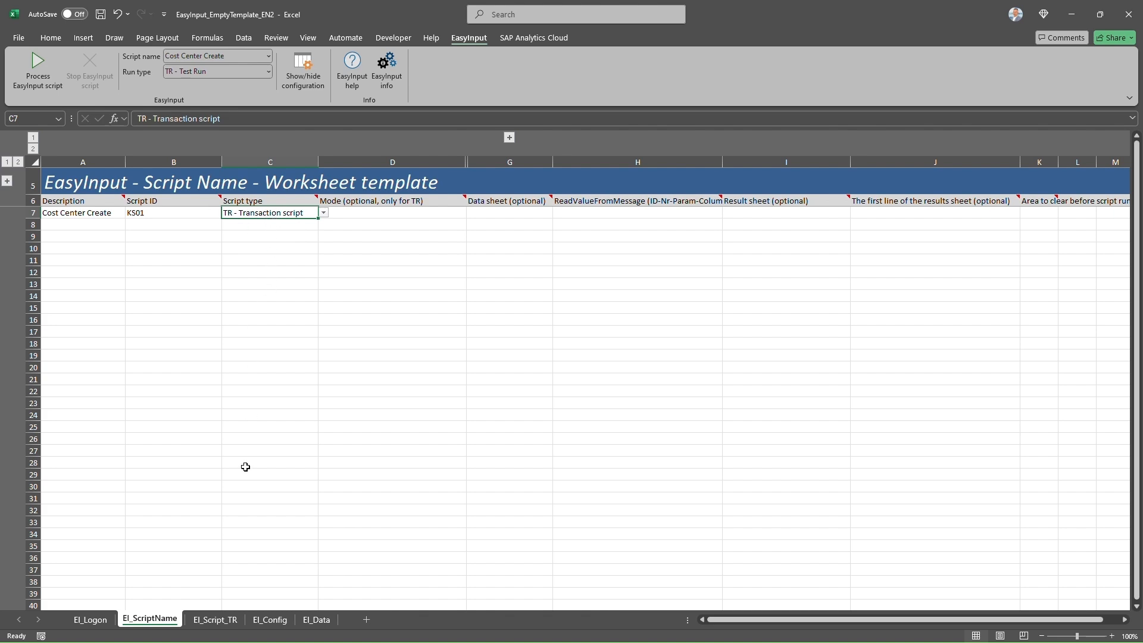
click(390, 213)
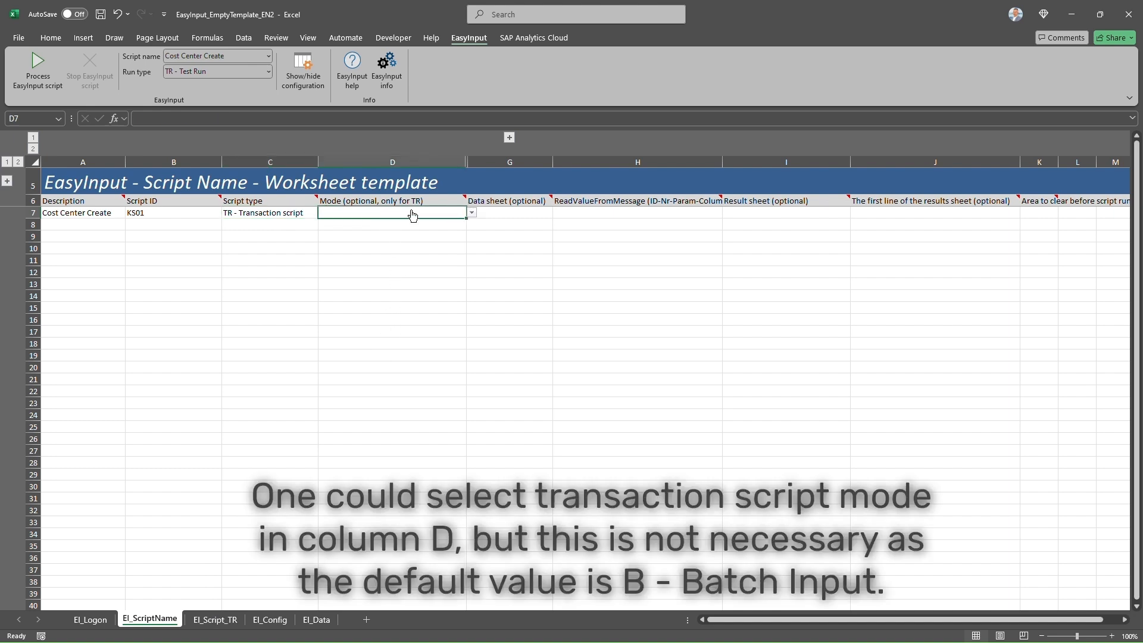
click(472, 214)
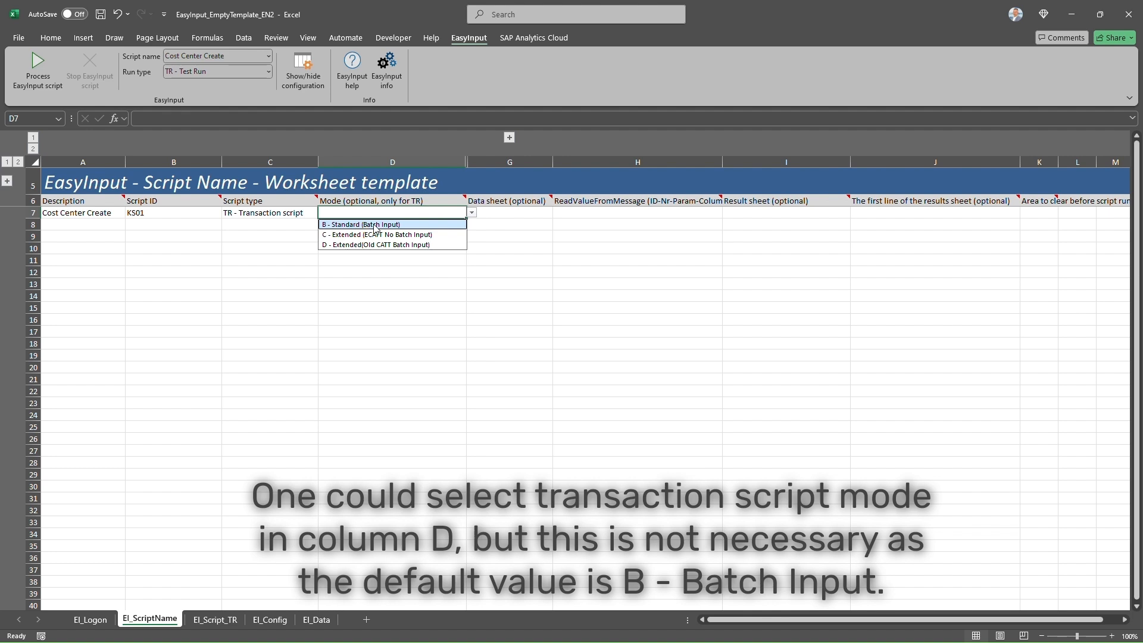
click(334, 214)
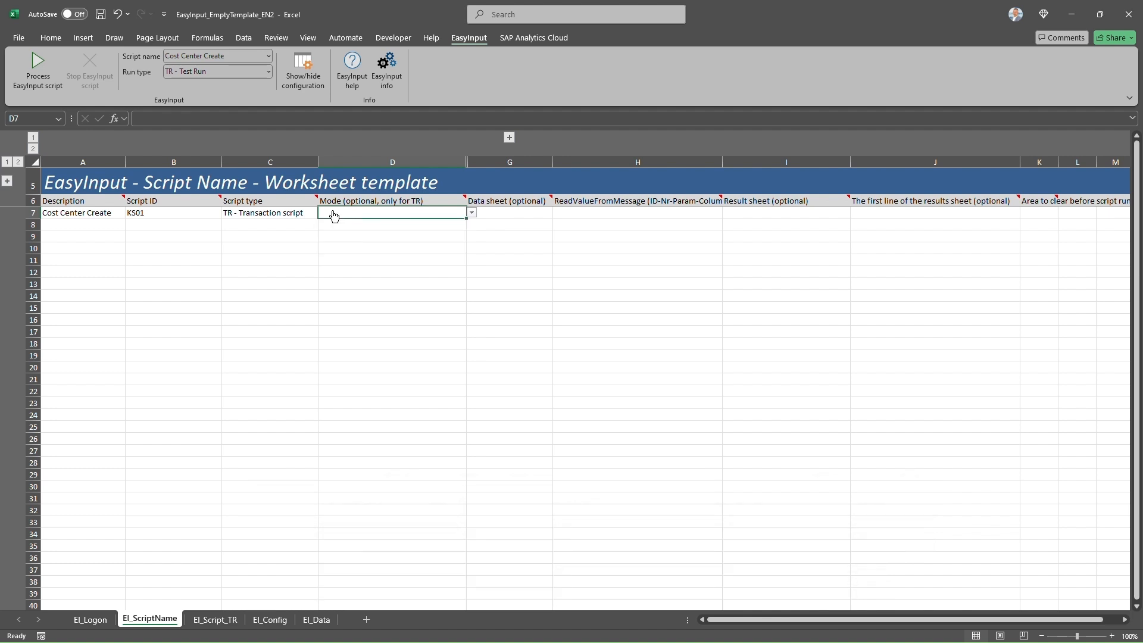
click(216, 619)
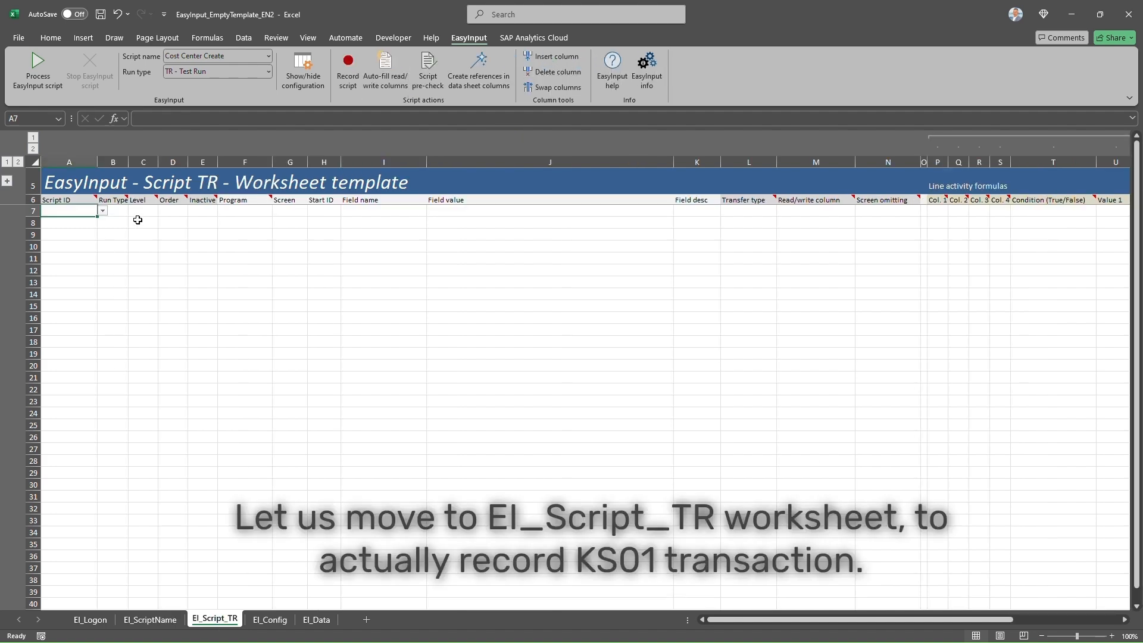
- Record a script for KS01 in Standard (Batch Input) mode
click(350, 77)
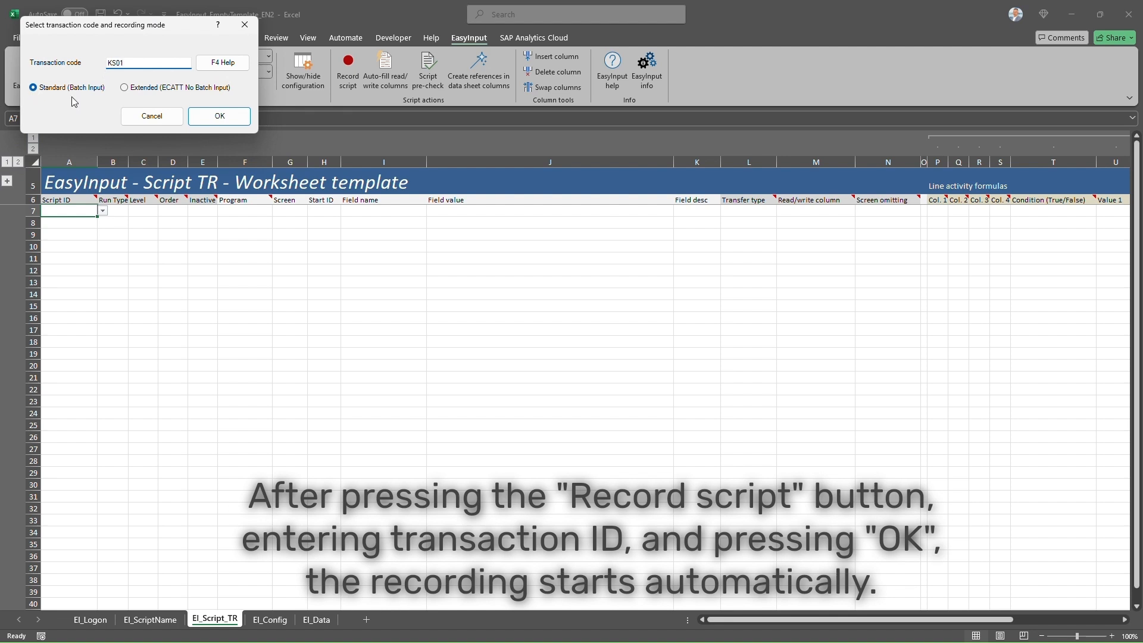
click(219, 117)
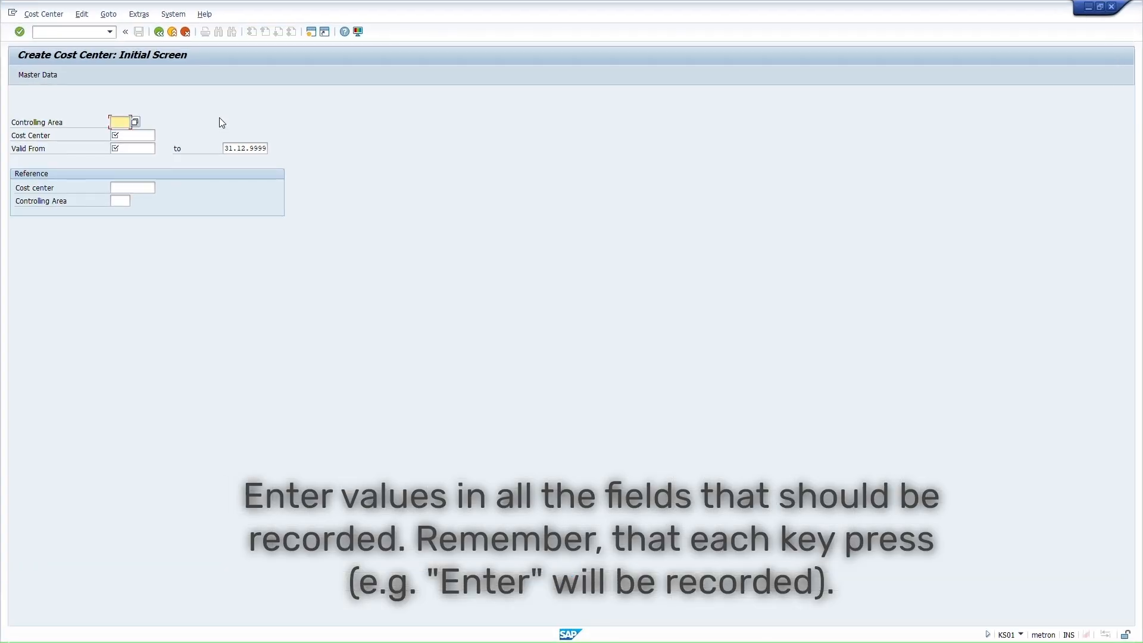
- Enter controlling area 0001, cost center ZKS9898001, valid from 01.01.2024, and continue
text(0001)
key(Tab)
text(ZKS9898)
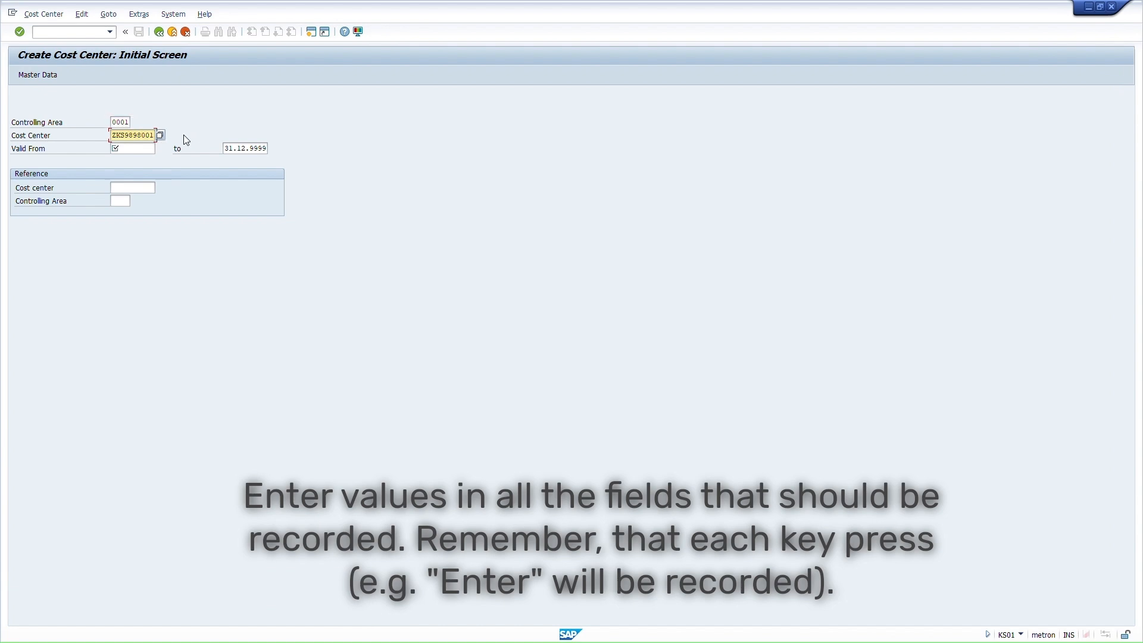
click(143, 150)
text(01)
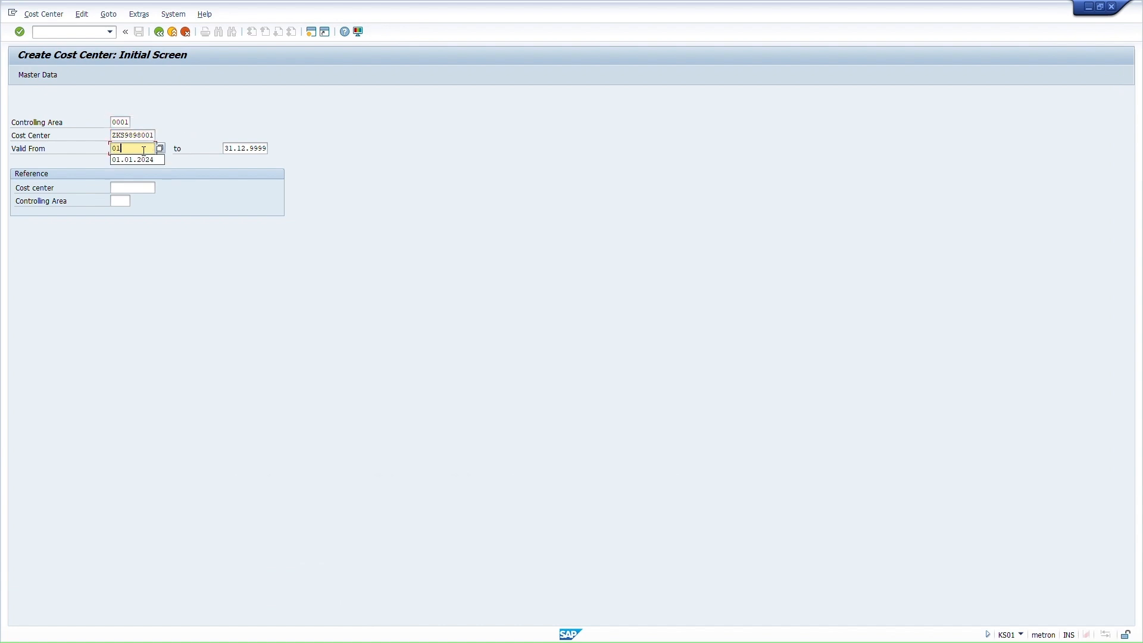
text(.01.2024)
key(Return)
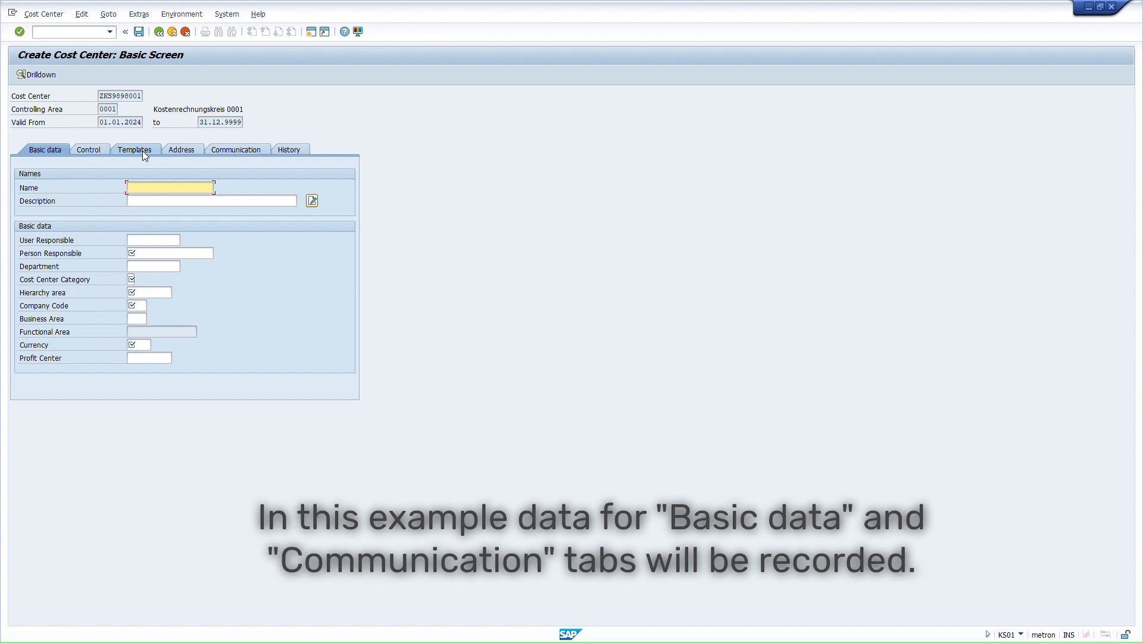
- Enter name 'CC name', description 'CC description', user responsible USER and the person responsible
text(CC name)
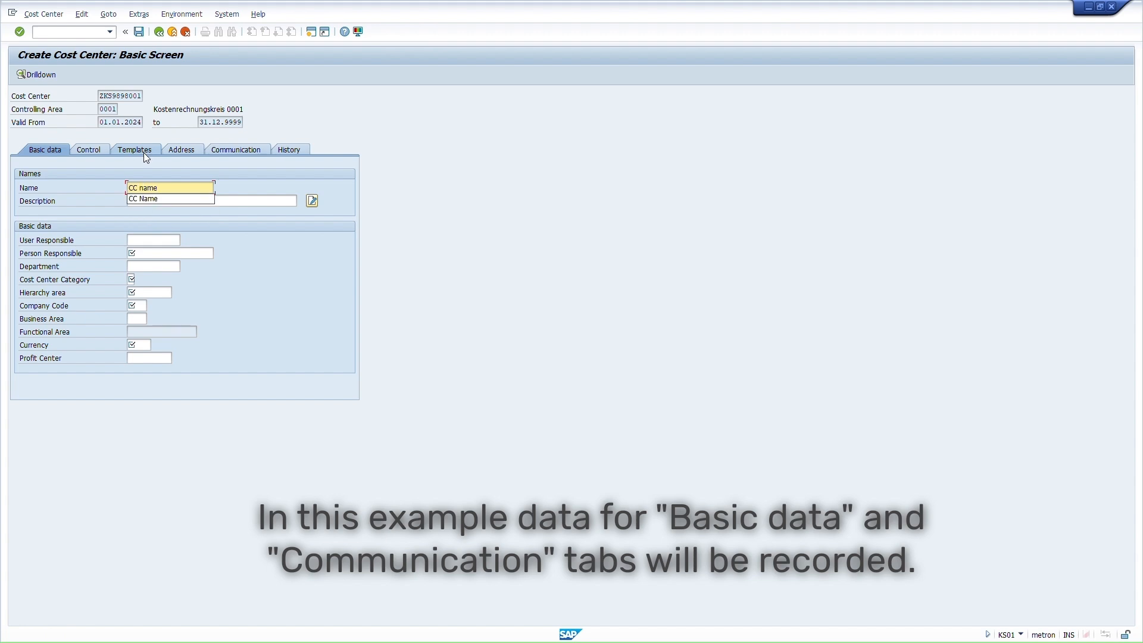
click(156, 202)
text(CC description)
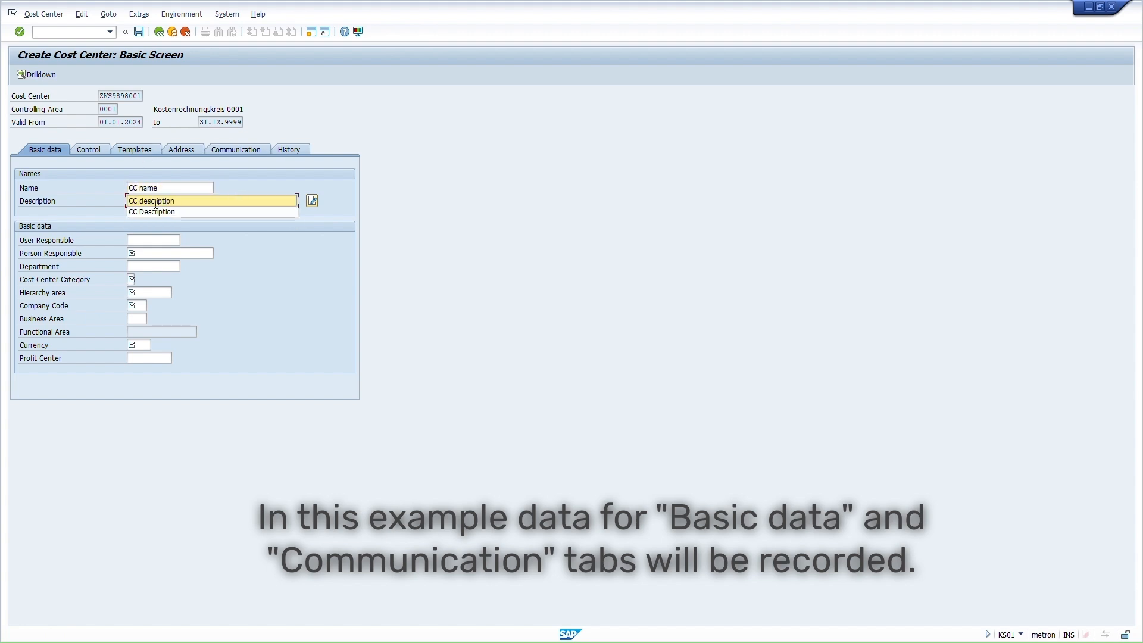
click(143, 239)
text(USER)
click(140, 253)
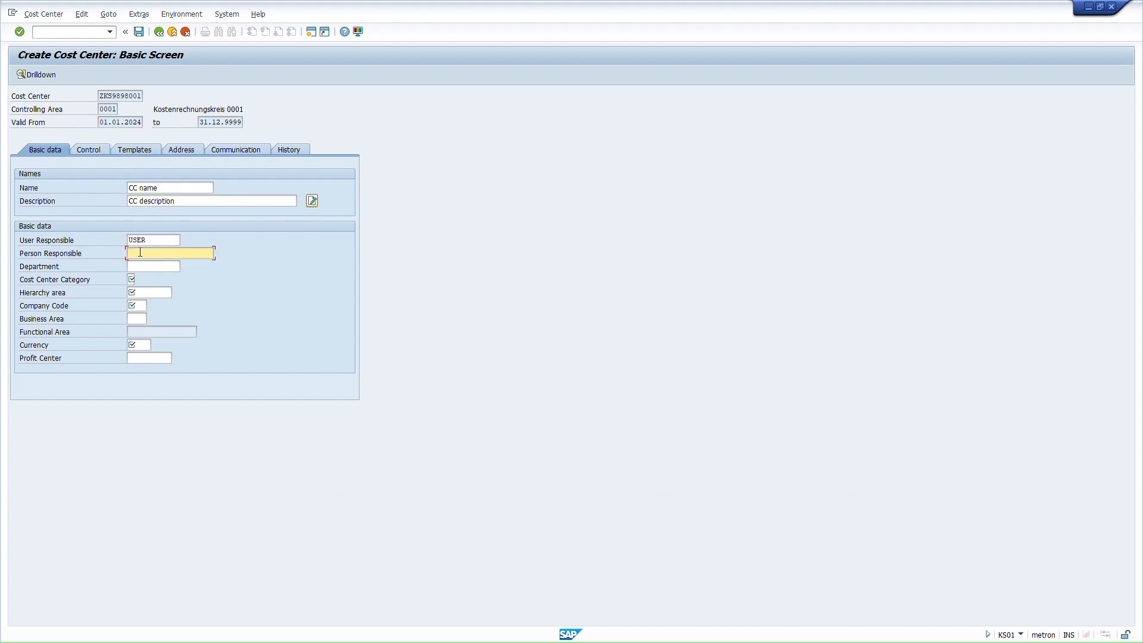
key(Tab)
- Set company code and business area 0001 and profit center SAP-DUMMY
click(140, 293)
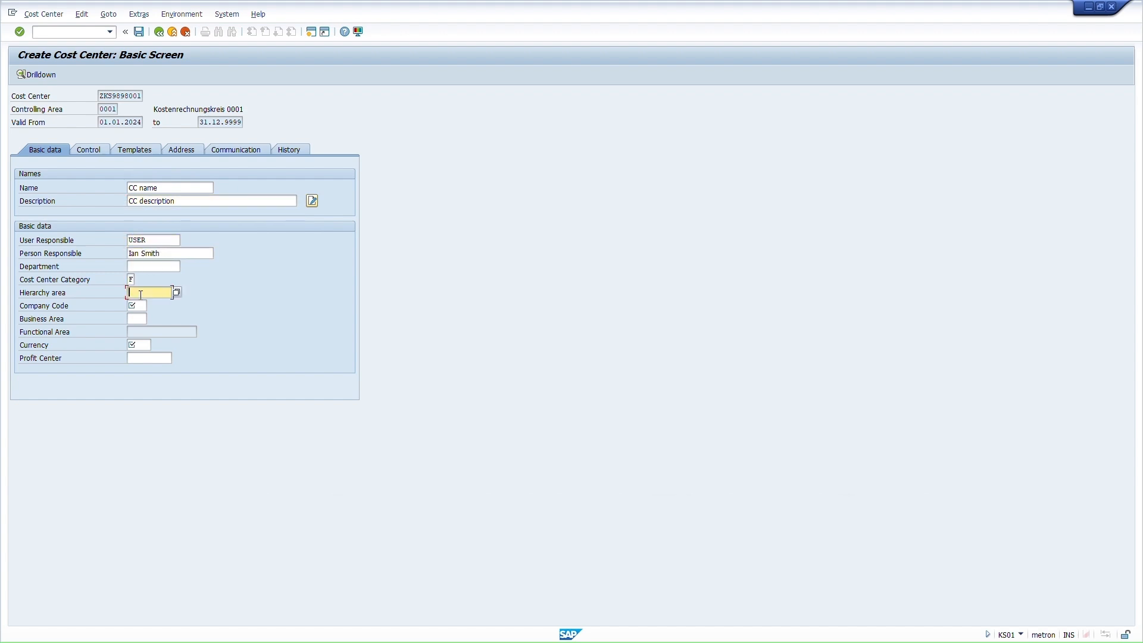
click(136, 306)
text(0001)
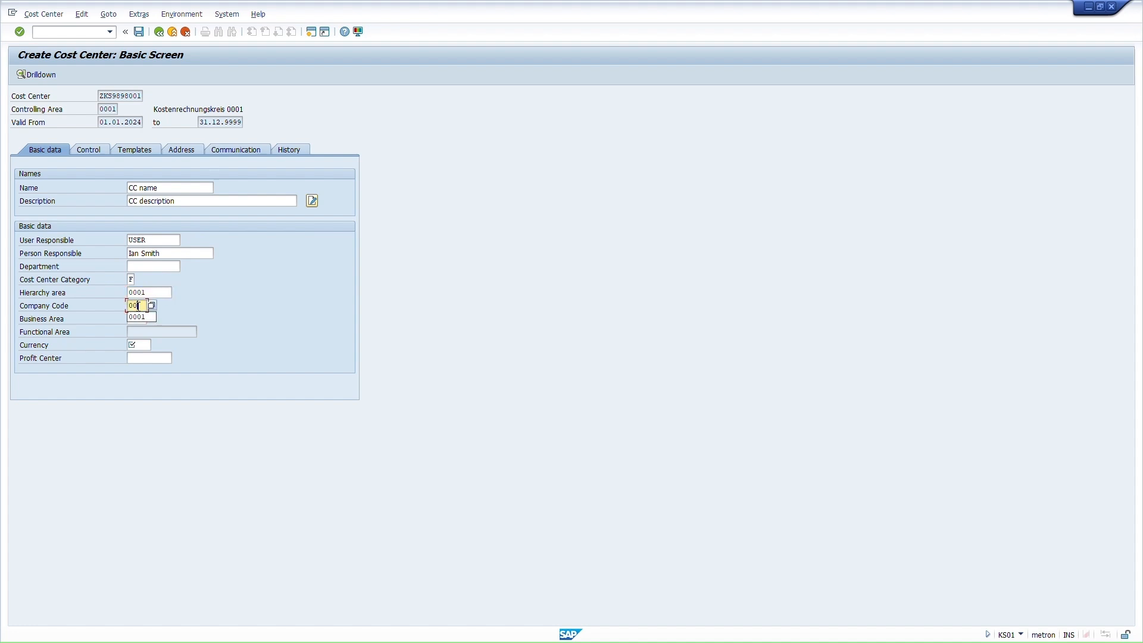
click(136, 319)
text(0001)
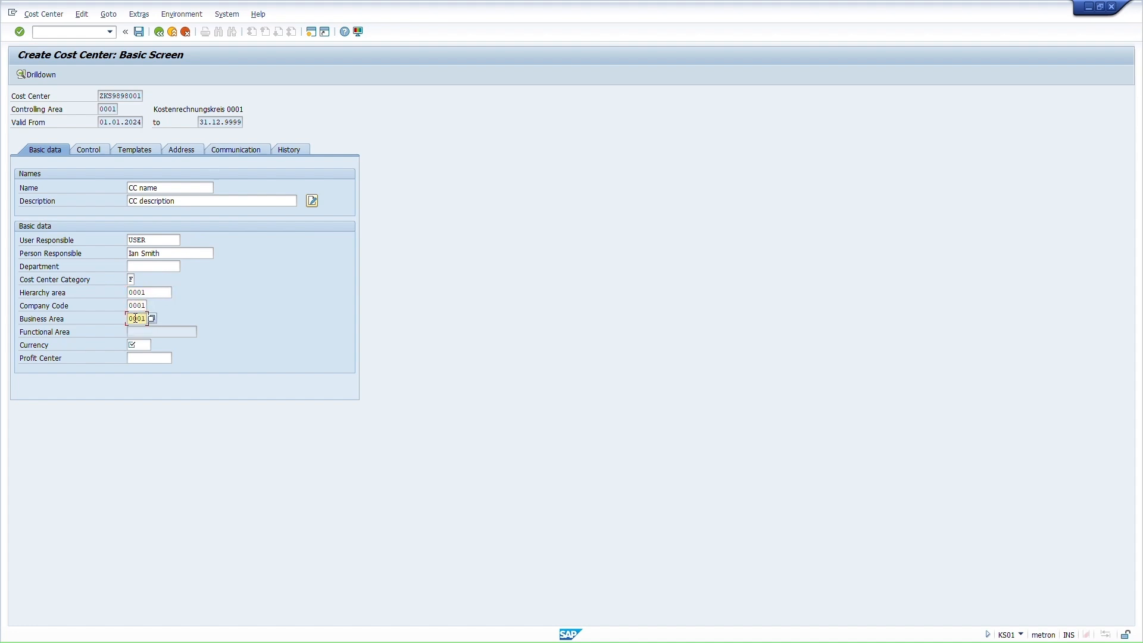
click(132, 345)
click(139, 358)
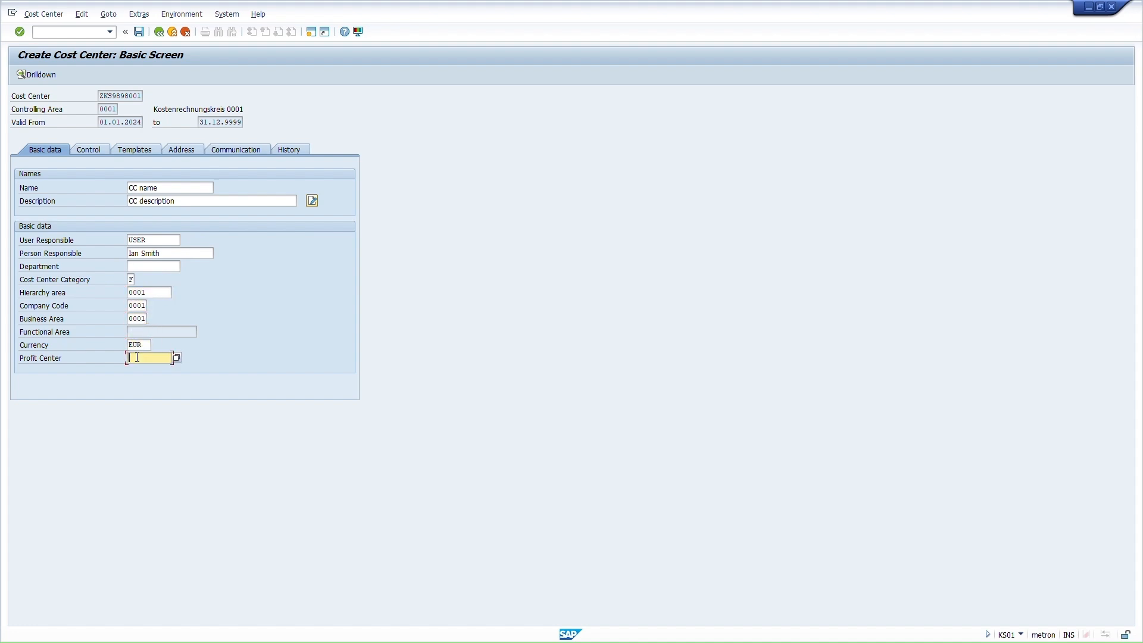
click(136, 365)
click(234, 151)
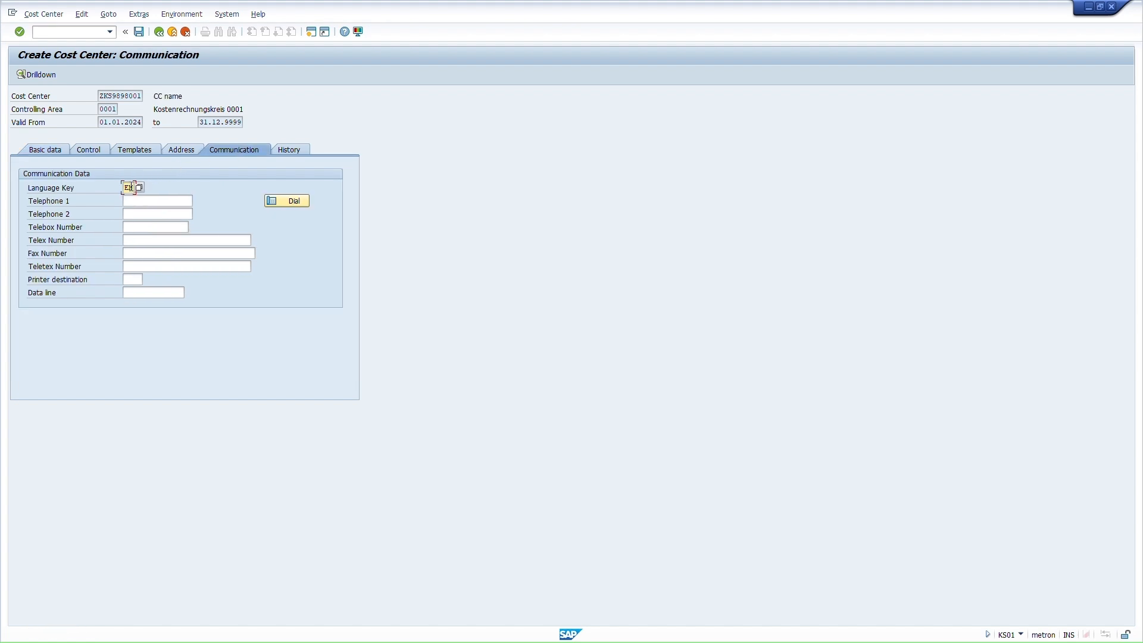
- Enter the first telephone number, validate the entries, and save the cost center
click(145, 200)
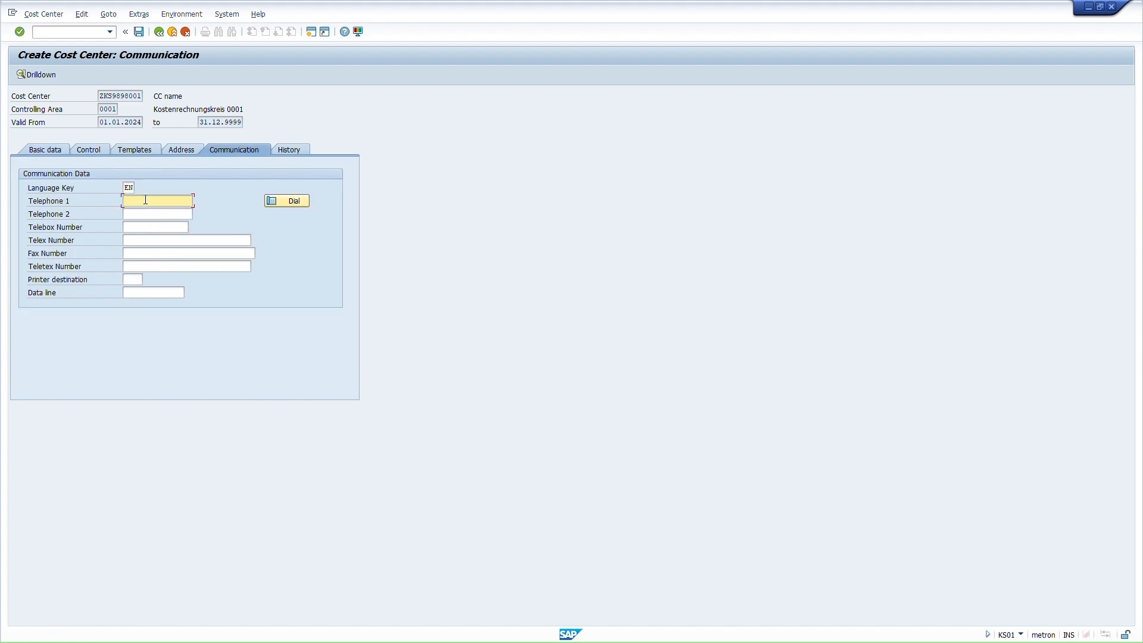
text(+1)
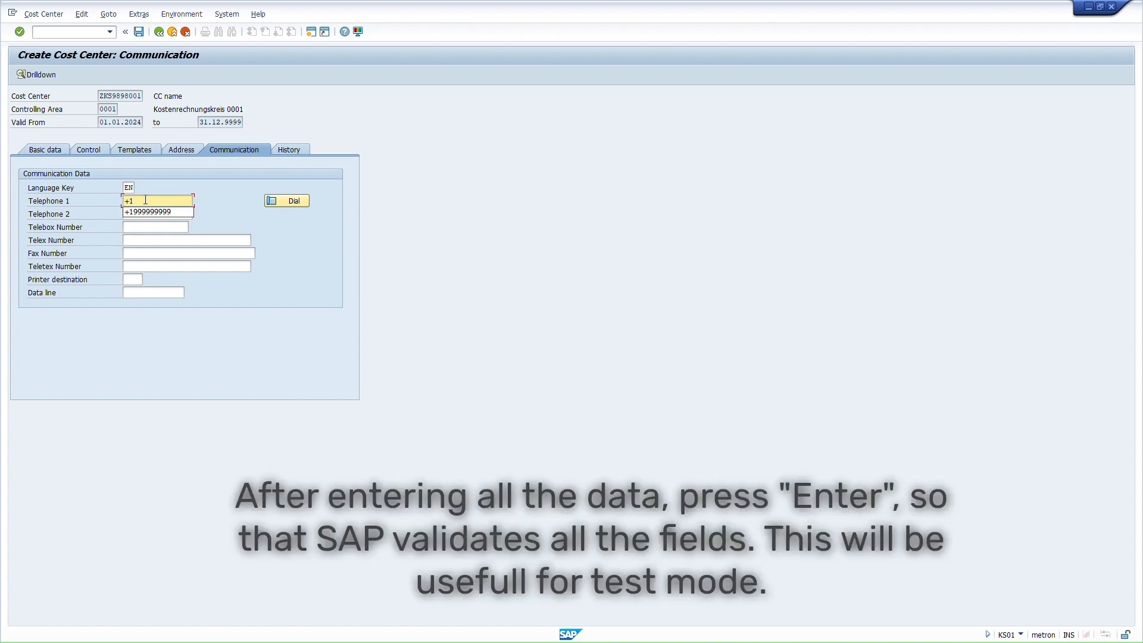
text(999999999)
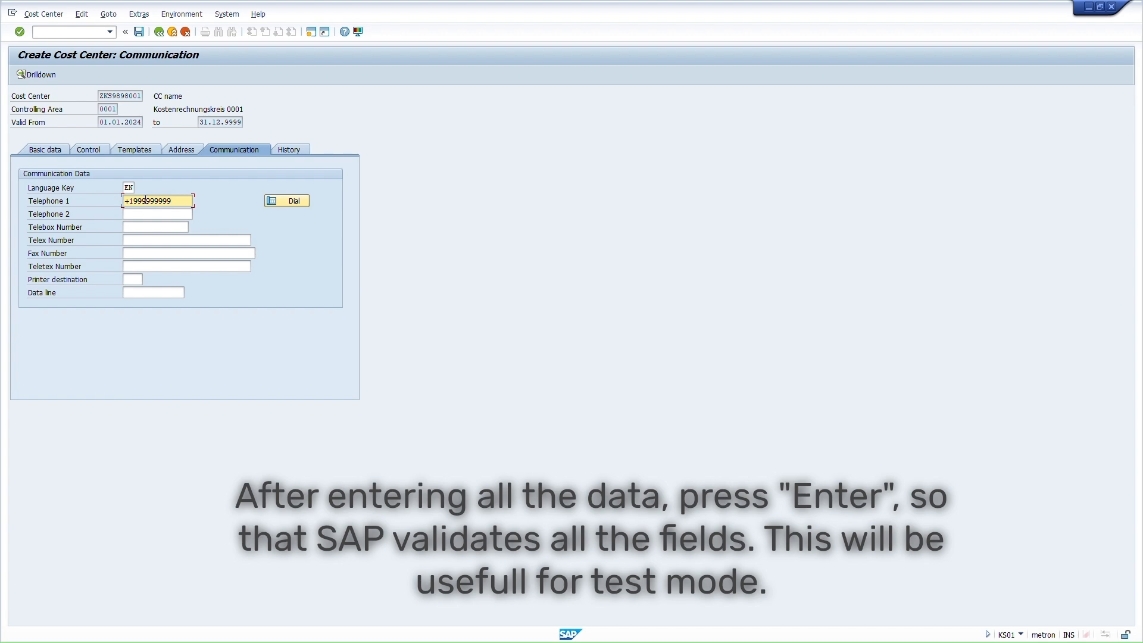
key(Return)
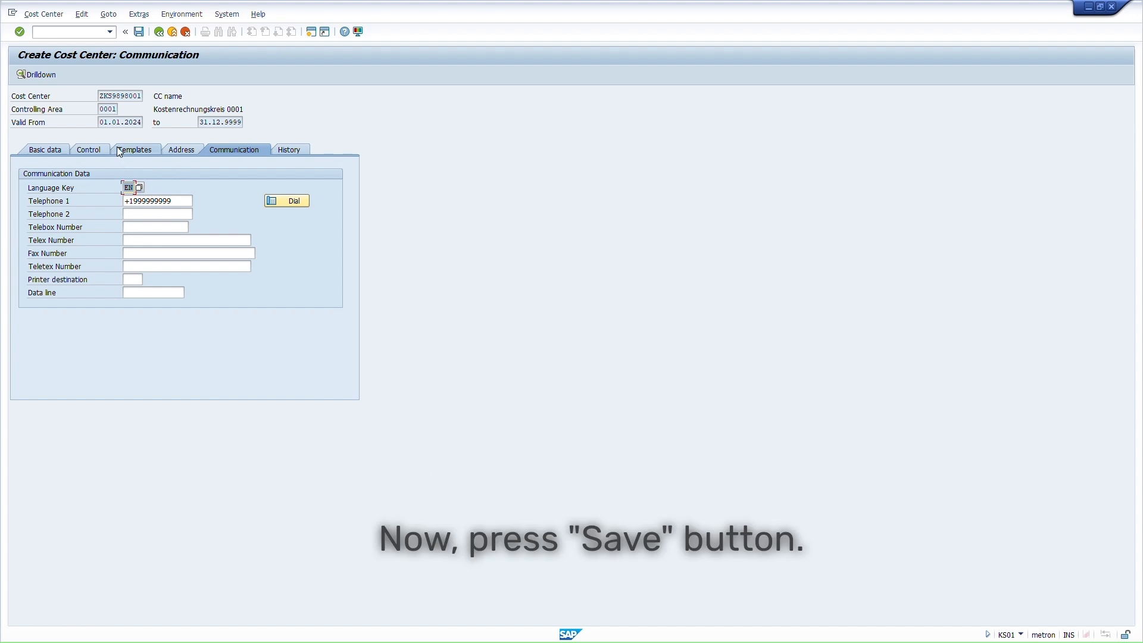
click(140, 33)
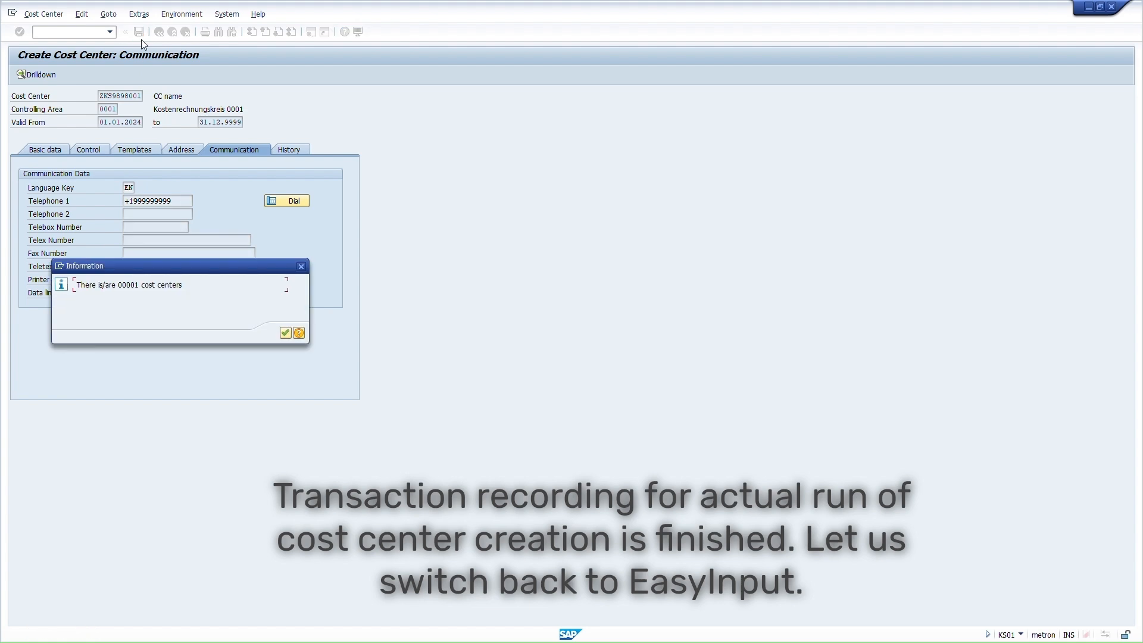
click(285, 334)
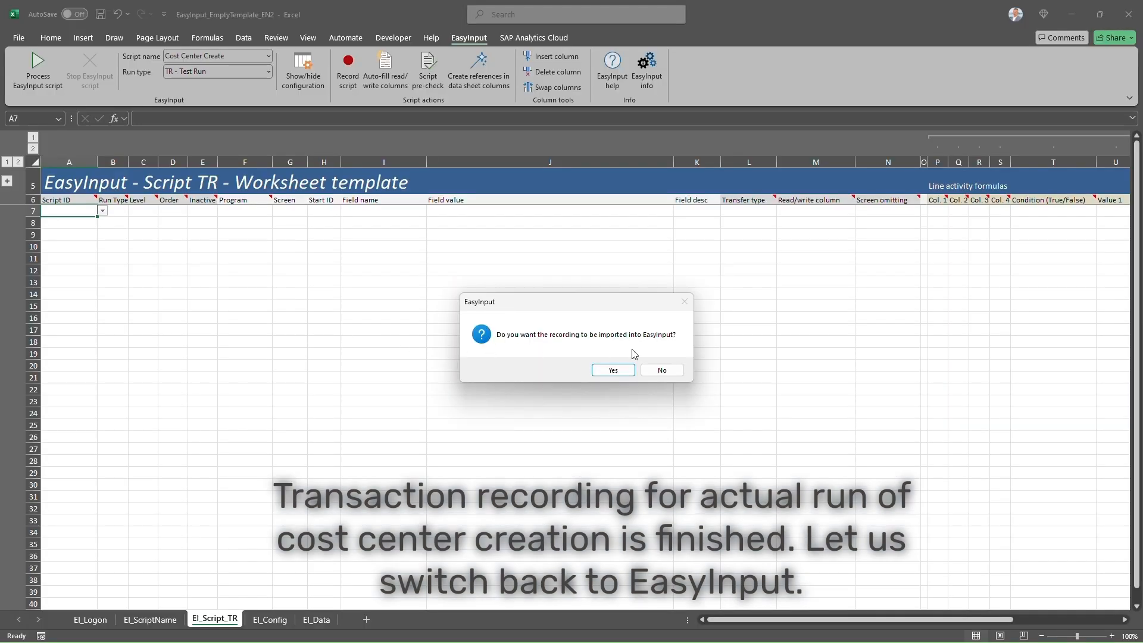
- Import the recording and describe K10 as 'Enter' and K16 as 'Tab communication'
click(631, 371)
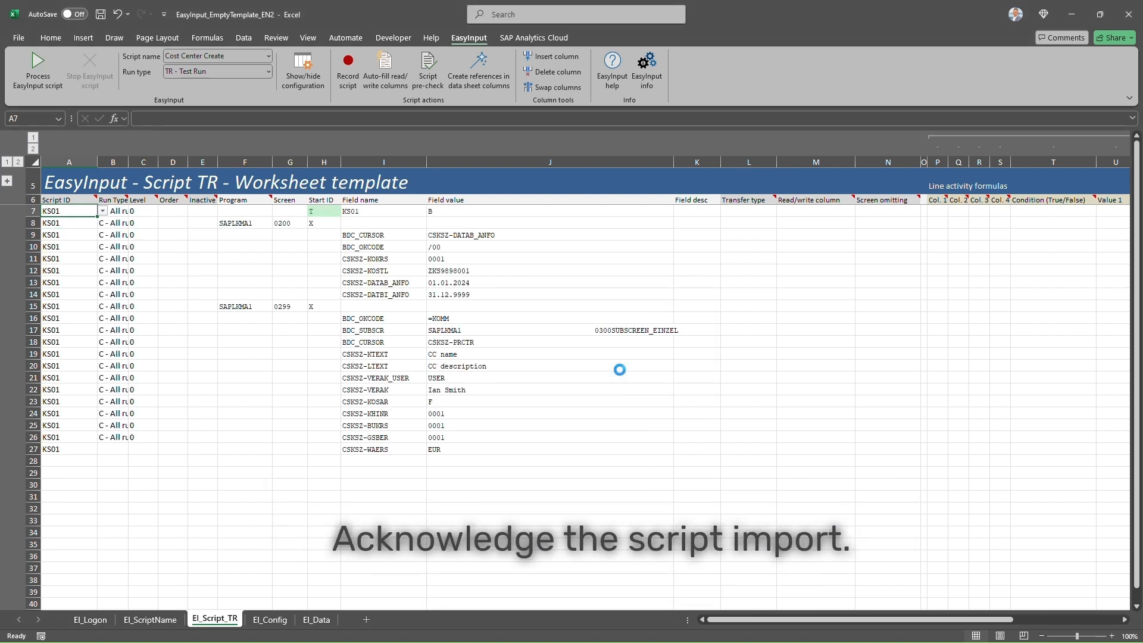
click(596, 364)
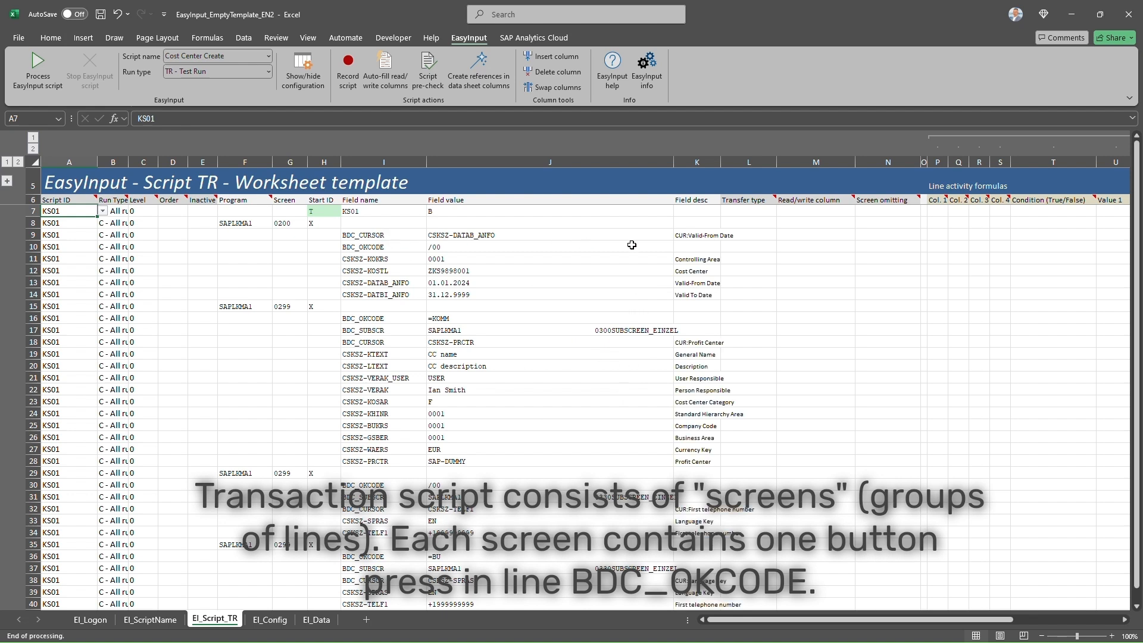
click(683, 248)
text(Enter)
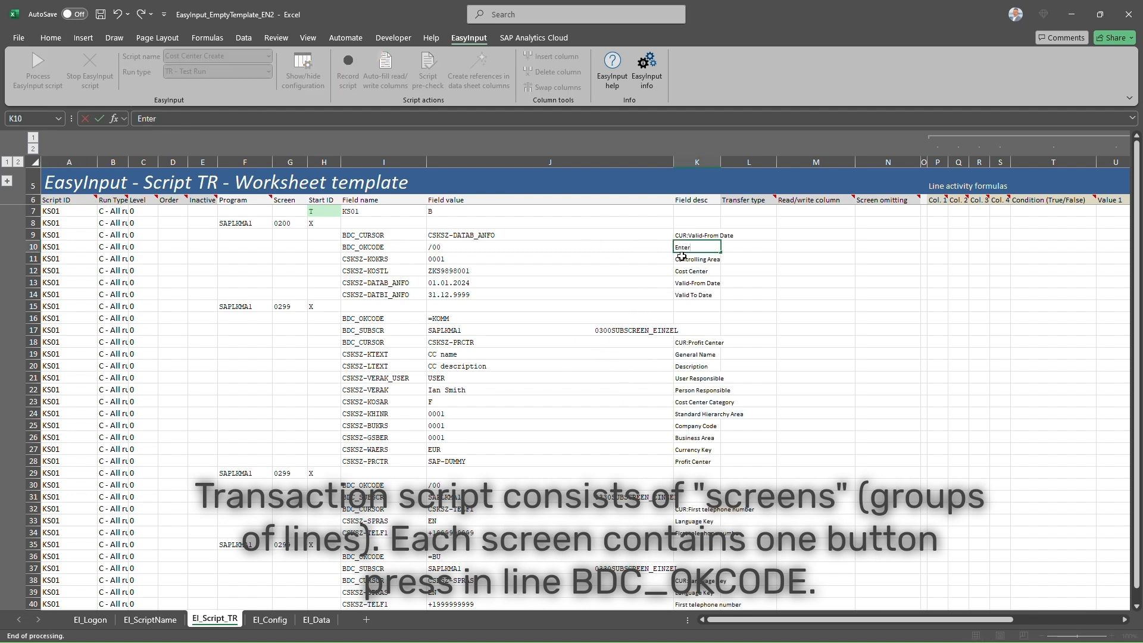
click(682, 317)
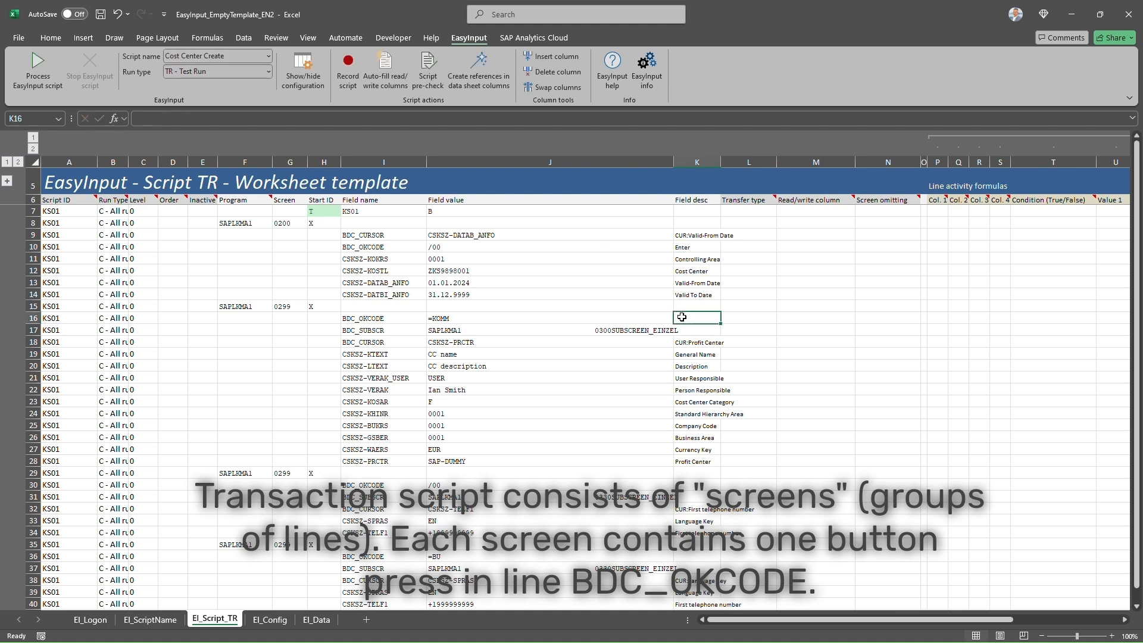
text(Tab communica)
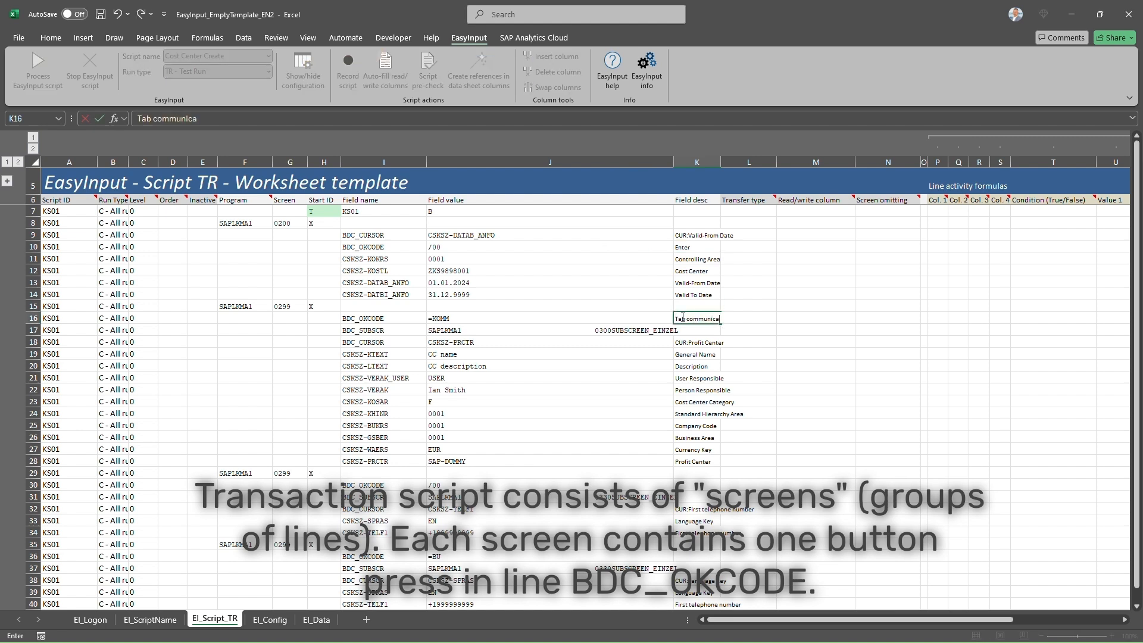
text(tion)
key(Return)
- Describe K30 as 'Enter' and K36 as 'Save'
click(689, 484)
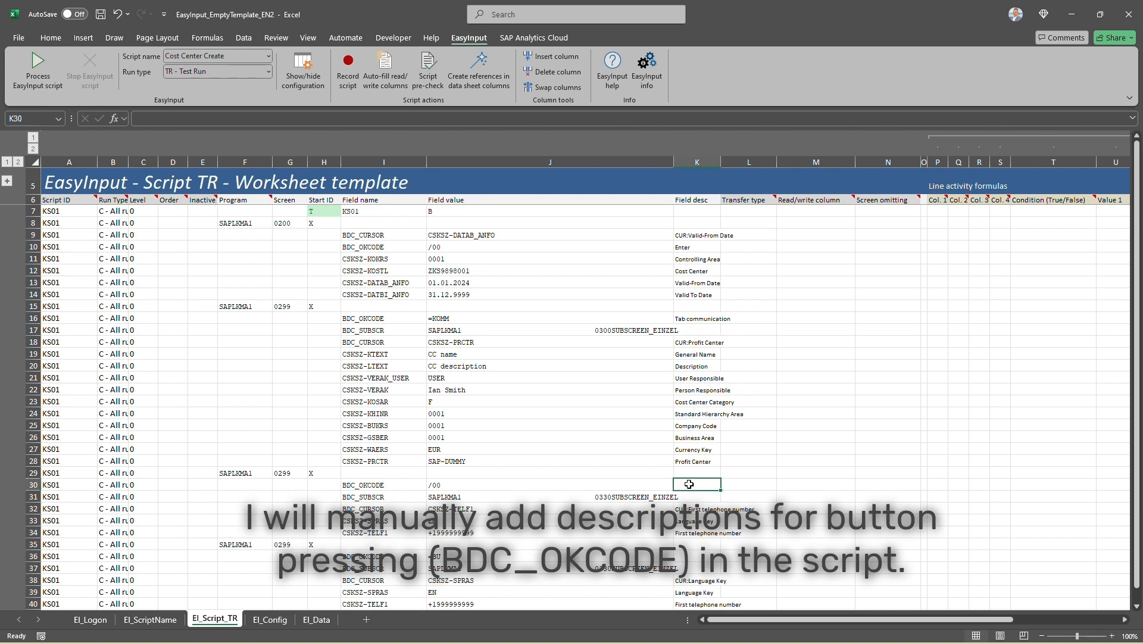
text(Enter)
scroll(690, 484, down, 2)
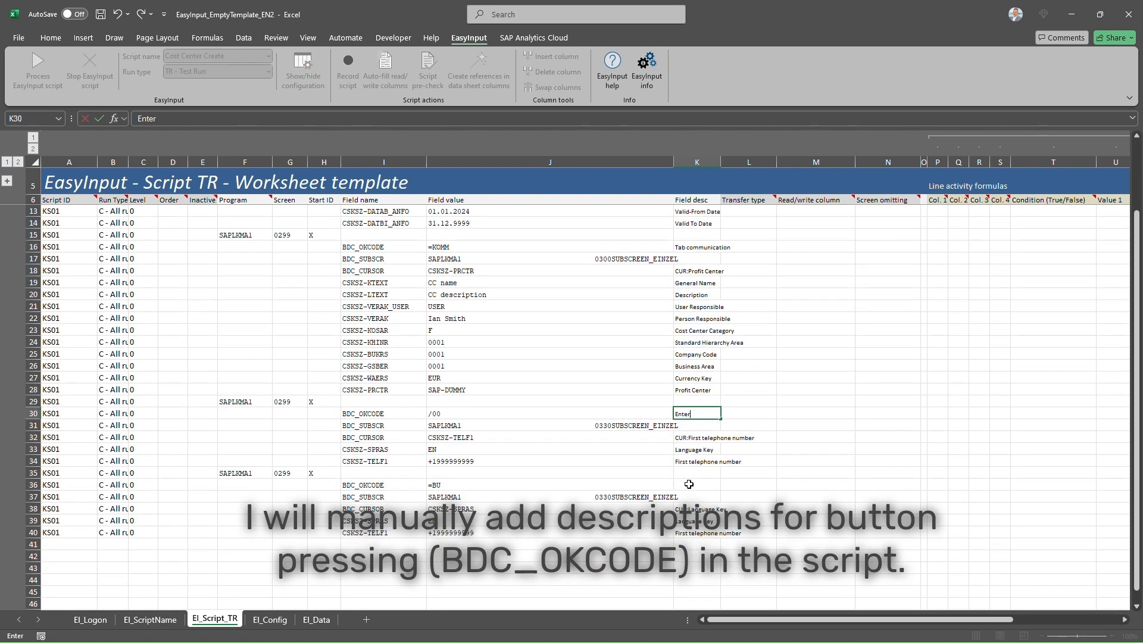
click(690, 484)
text(Save)
key(Return)
key(Return)
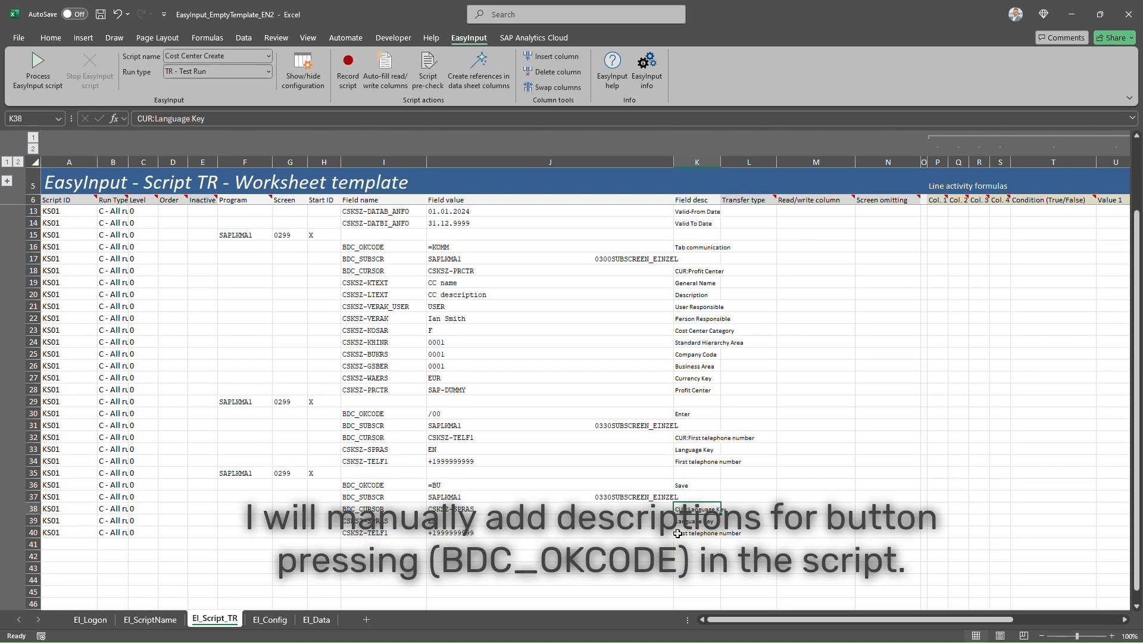
scroll(679, 541, up, 2)
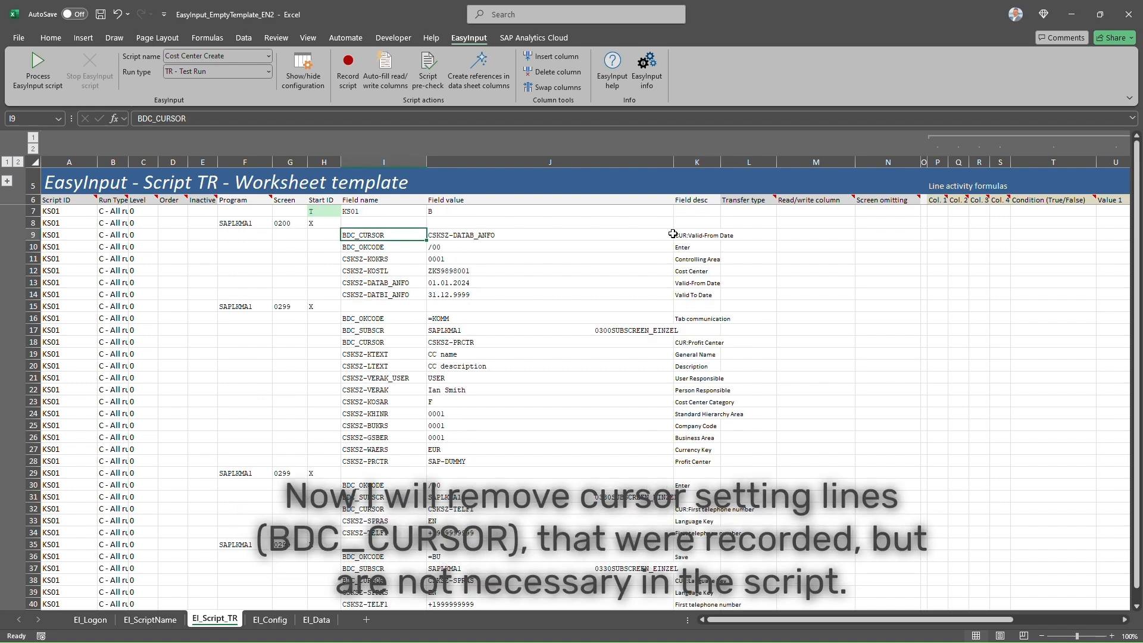
- Delete the four BDC_CURSOR cursor-position rows, including the profit center, telephone and language ones
click(30, 235)
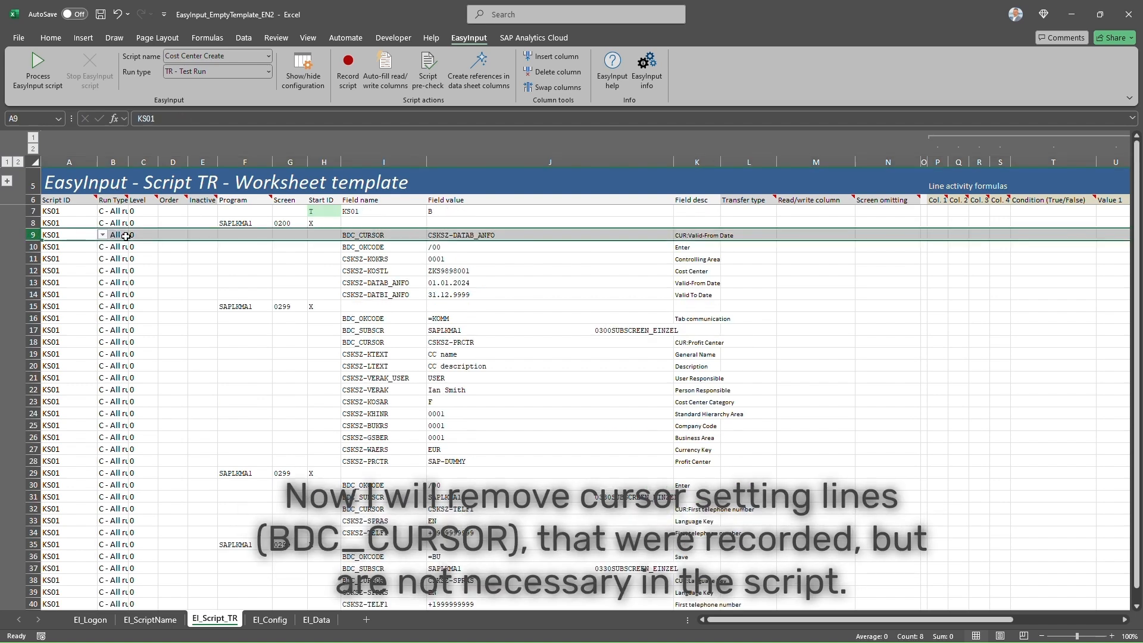
click(199, 236)
key(alt+Down)
click(197, 245)
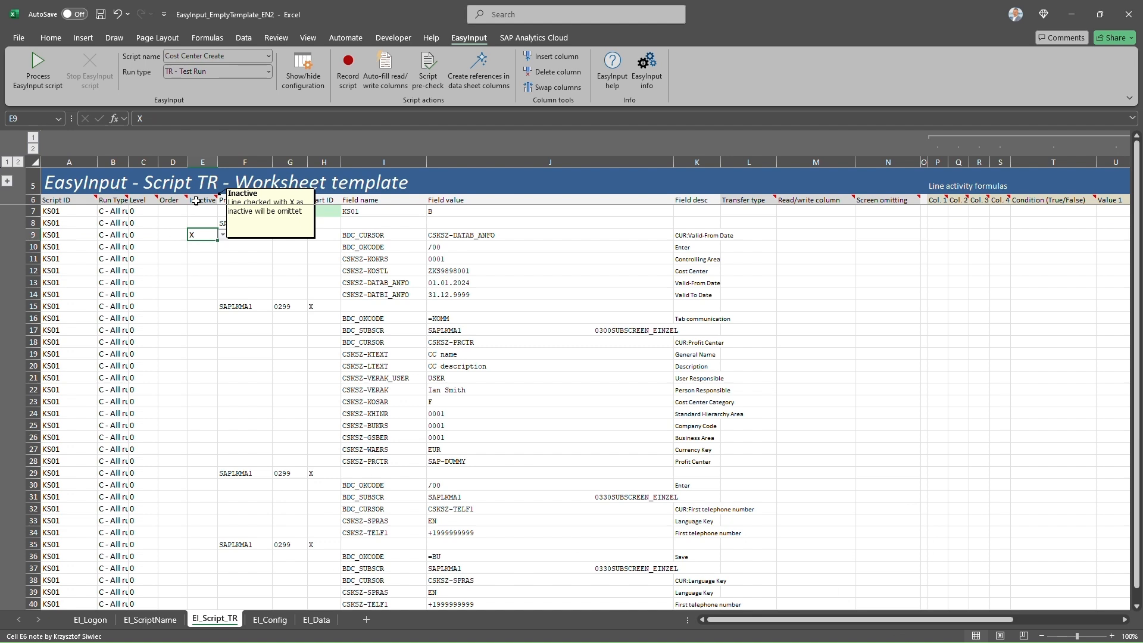
right_click(31, 235)
click(97, 342)
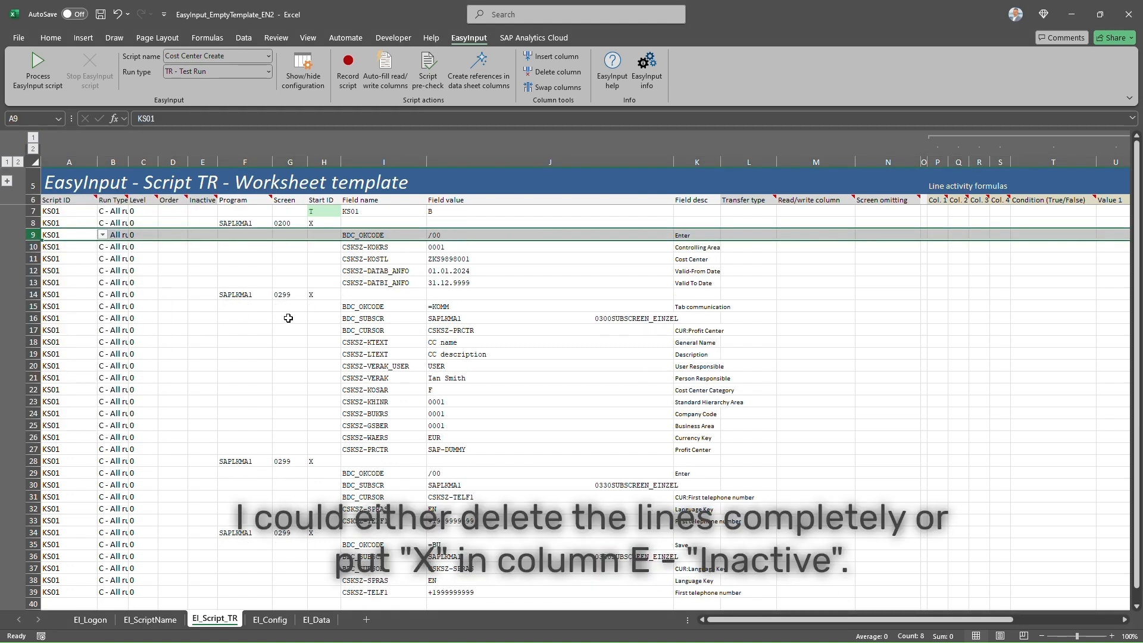
right_click(31, 330)
click(68, 465)
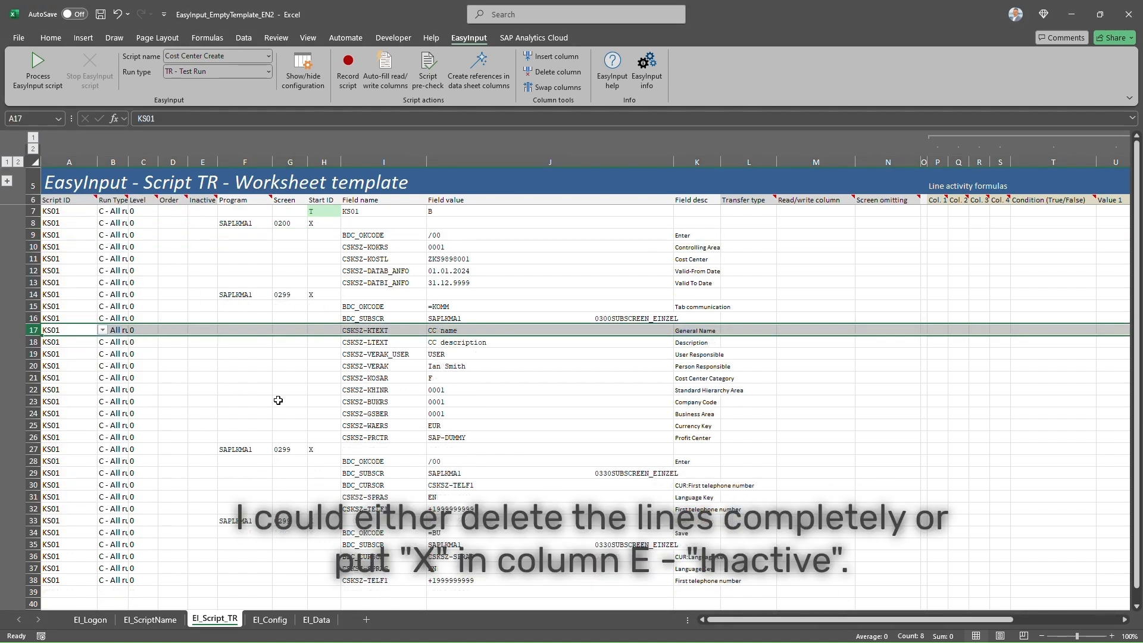
right_click(32, 485)
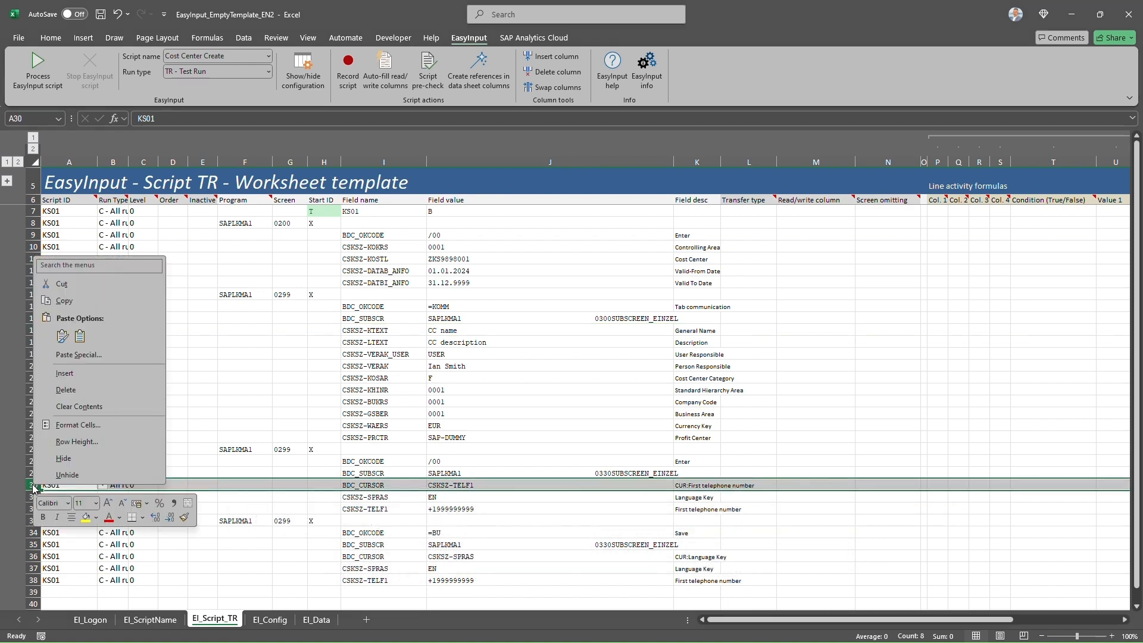
click(67, 390)
click(33, 546)
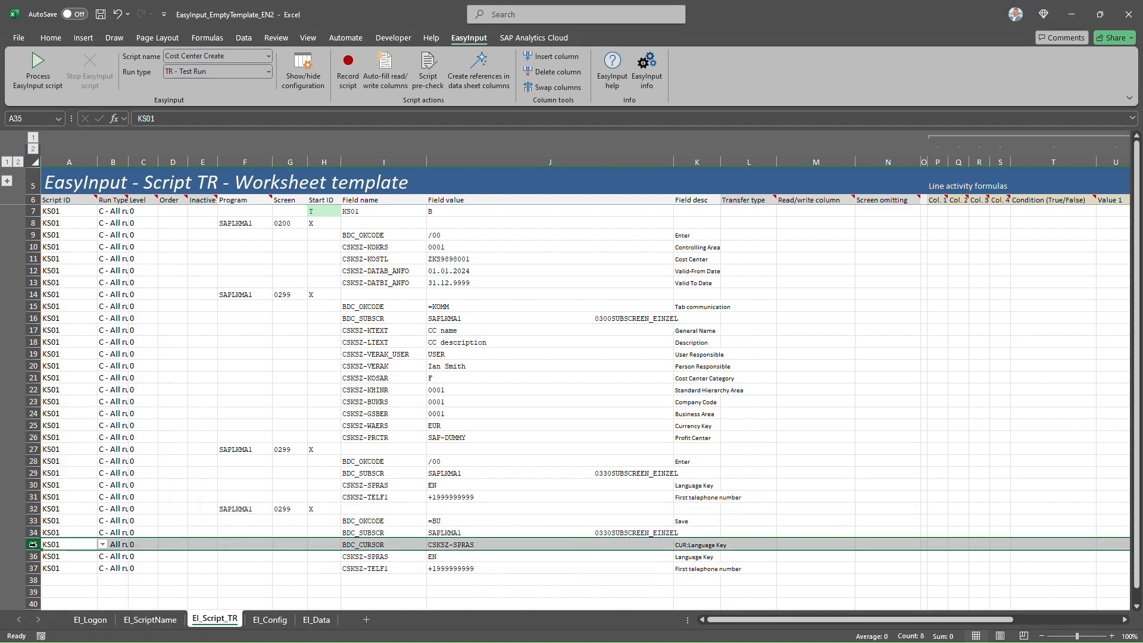
right_click(33, 546)
click(77, 503)
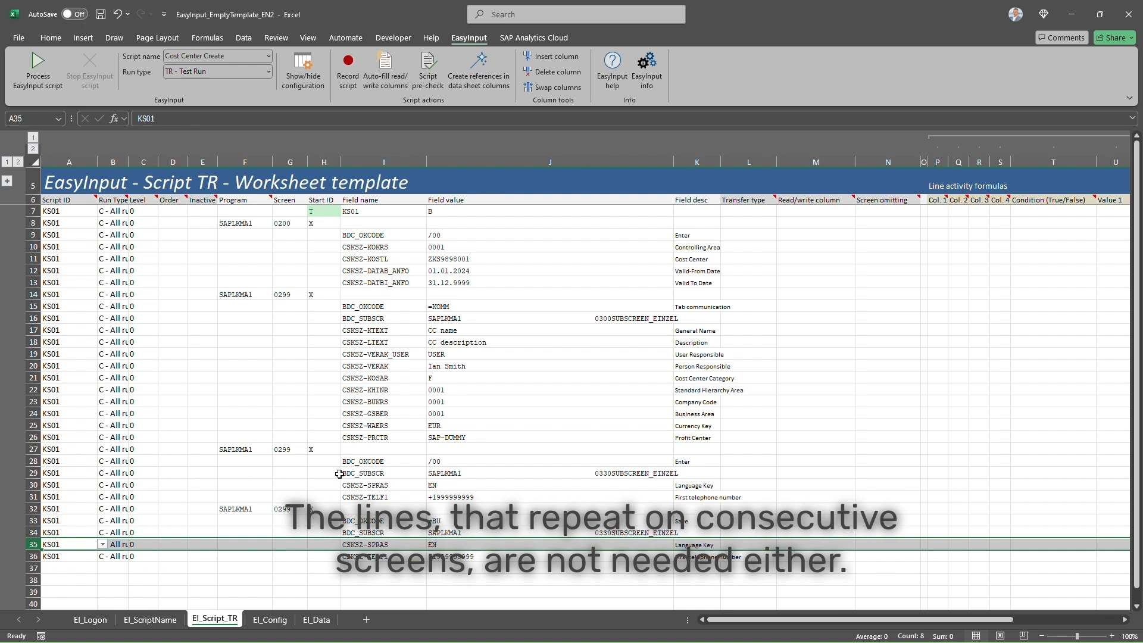
- Mark the duplicate subscreen, language and telephone lines in rows 34–36 as Inactive with X
drag(340, 473, 693, 500)
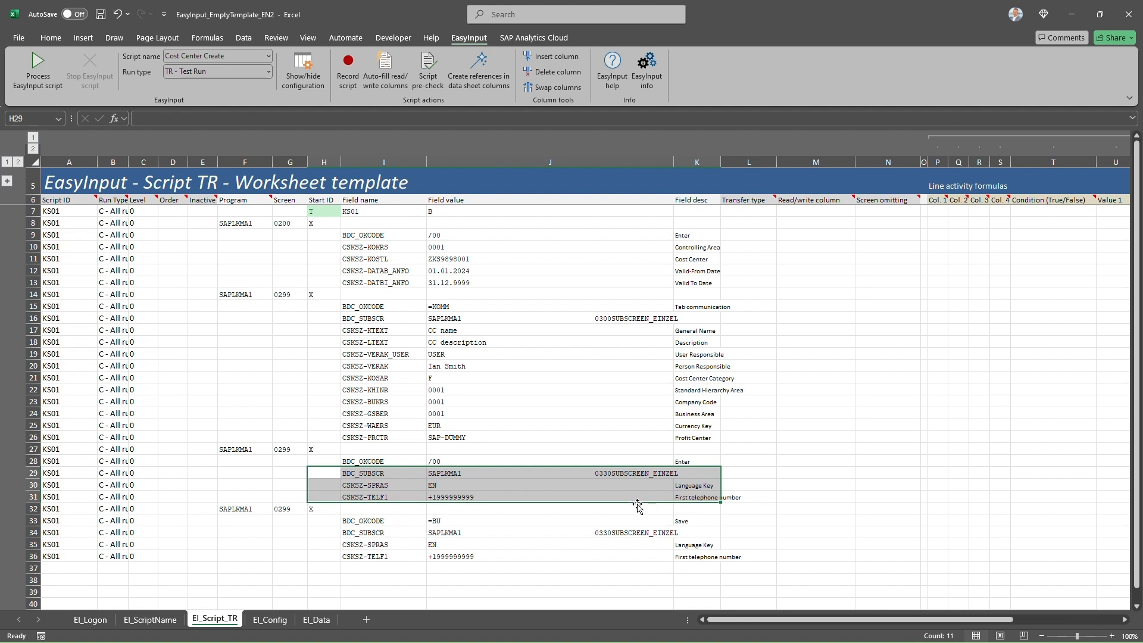
click(354, 531)
drag(354, 532, 691, 554)
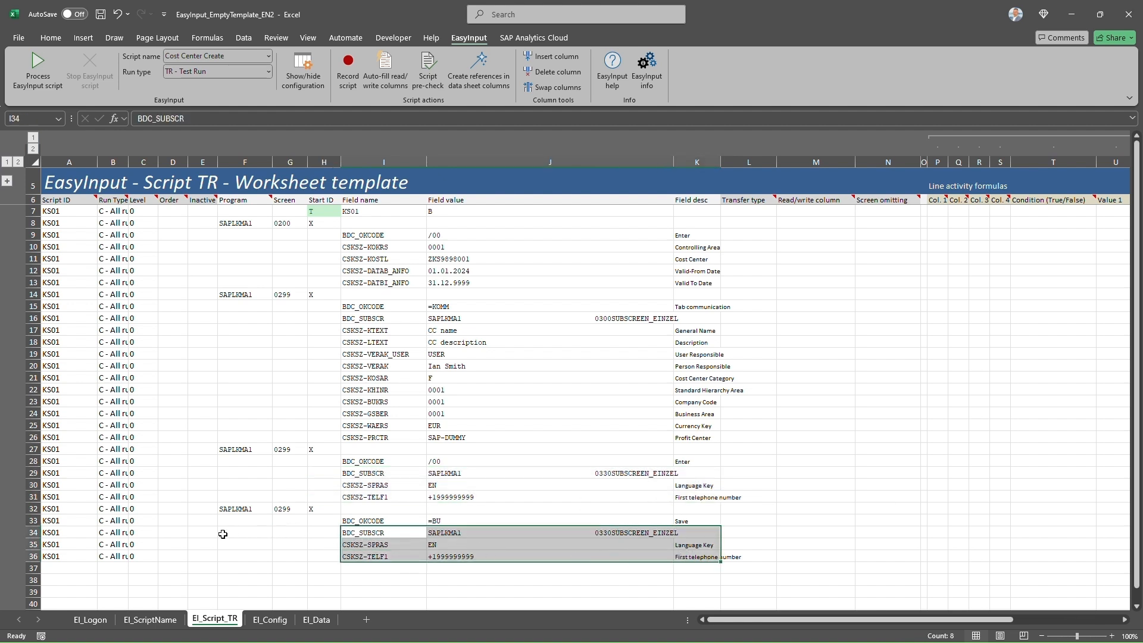
click(173, 533)
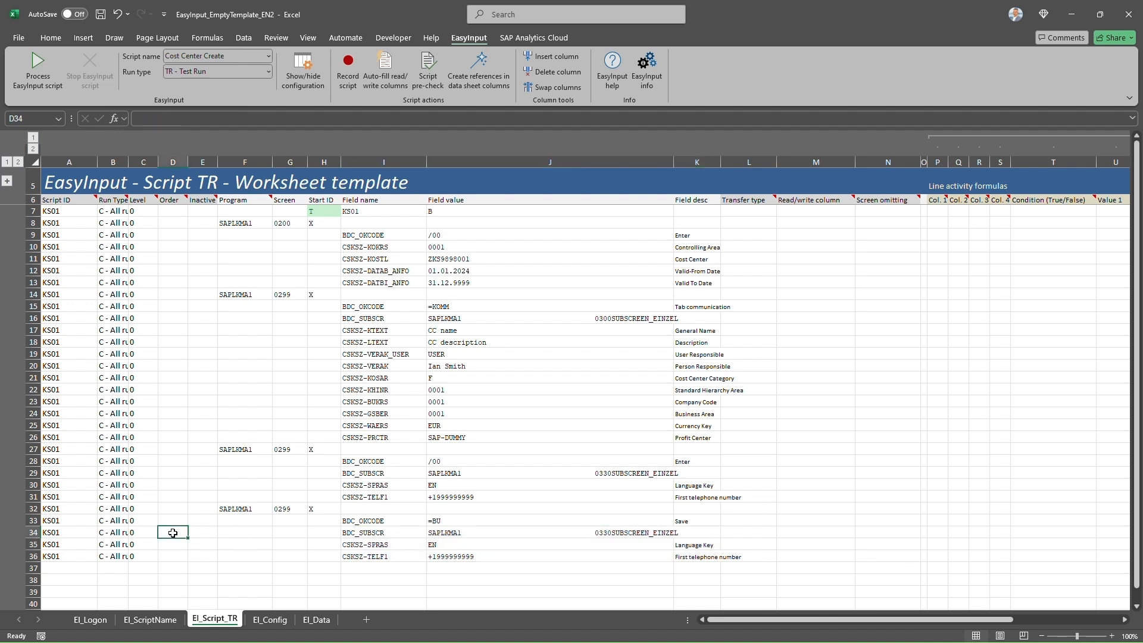
click(202, 532)
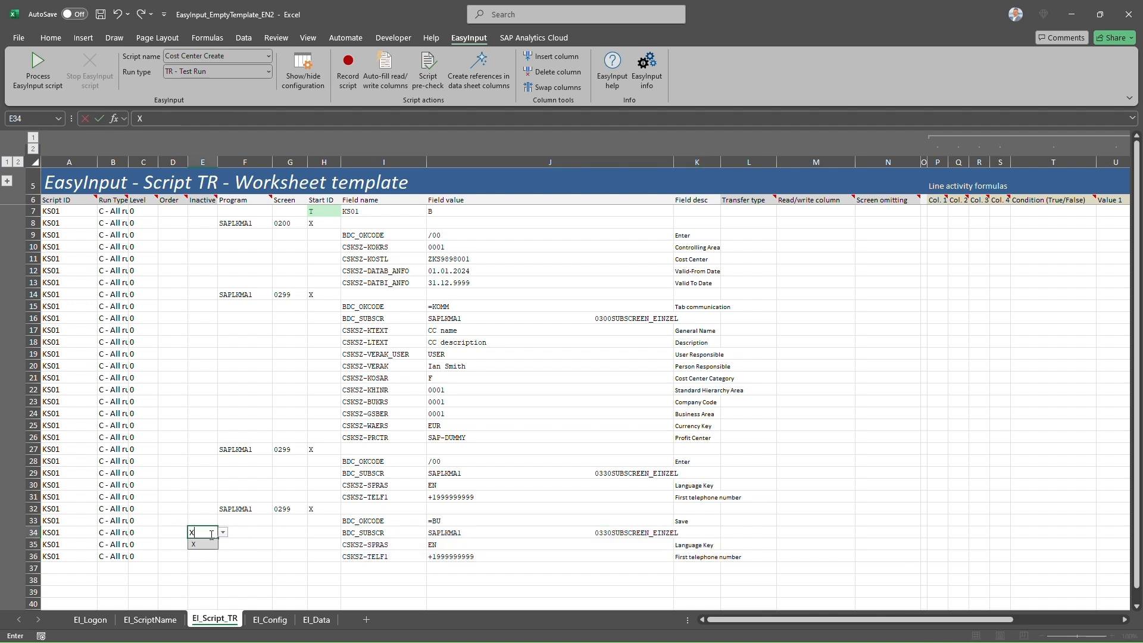
text(X)
click(213, 556)
click(208, 545)
text(X)
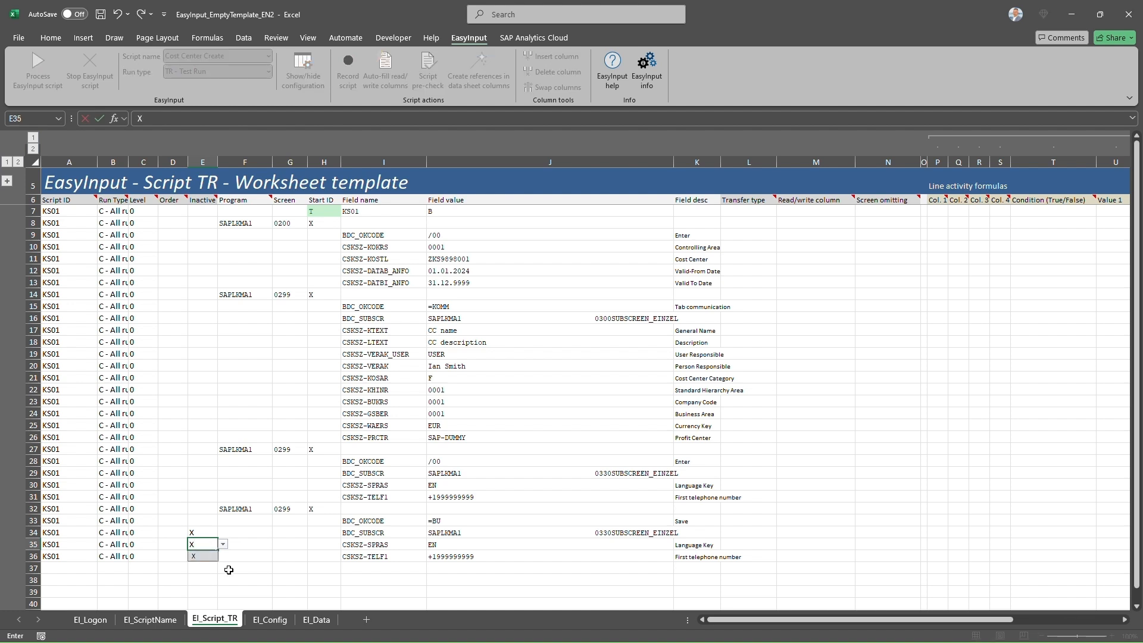
click(209, 557)
text(X)
key(Tab)
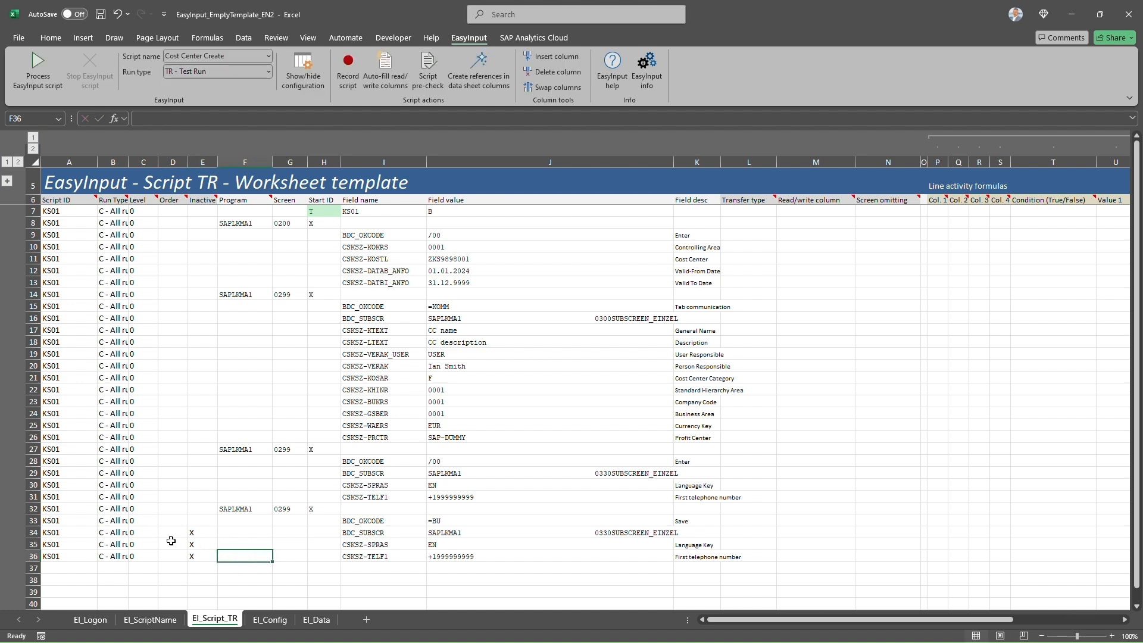
- Clear the contents of the duplicate rows 34–36
drag(33, 532, 33, 556)
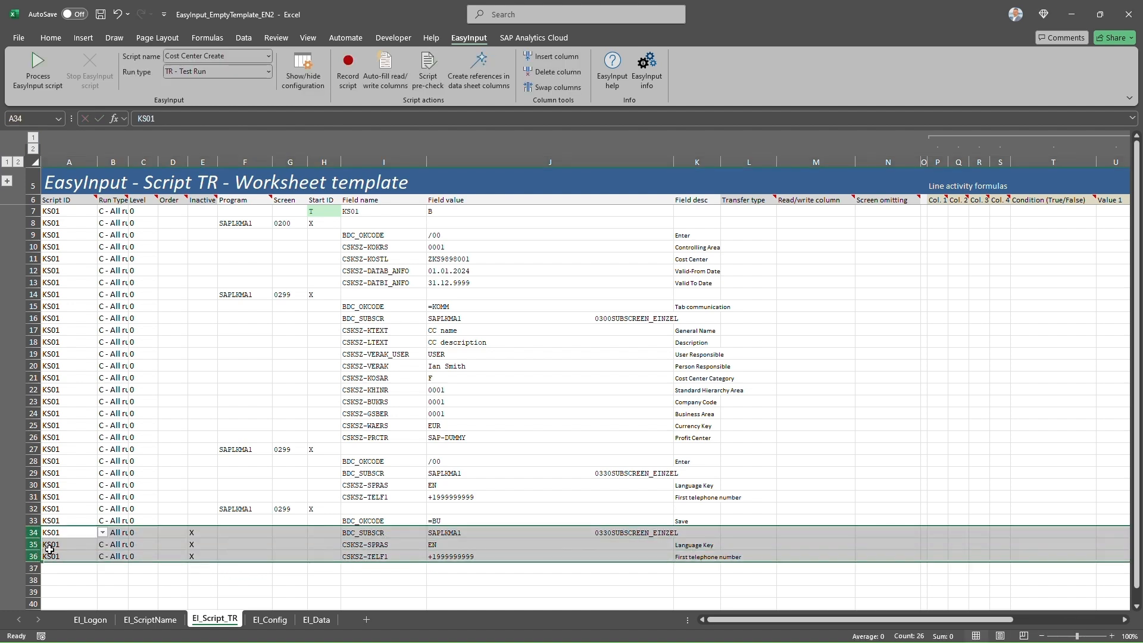
right_click(81, 543)
click(126, 464)
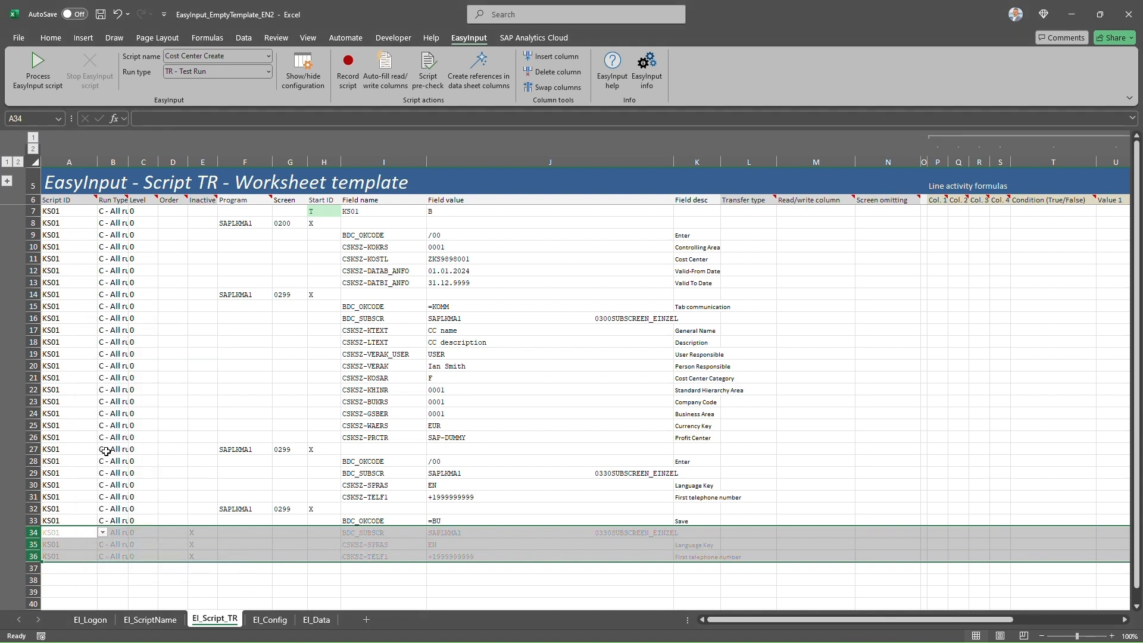
click(223, 508)
- Set the run type of save-screen rows 32 and 33 to A - Actual run
drag(223, 508, 408, 521)
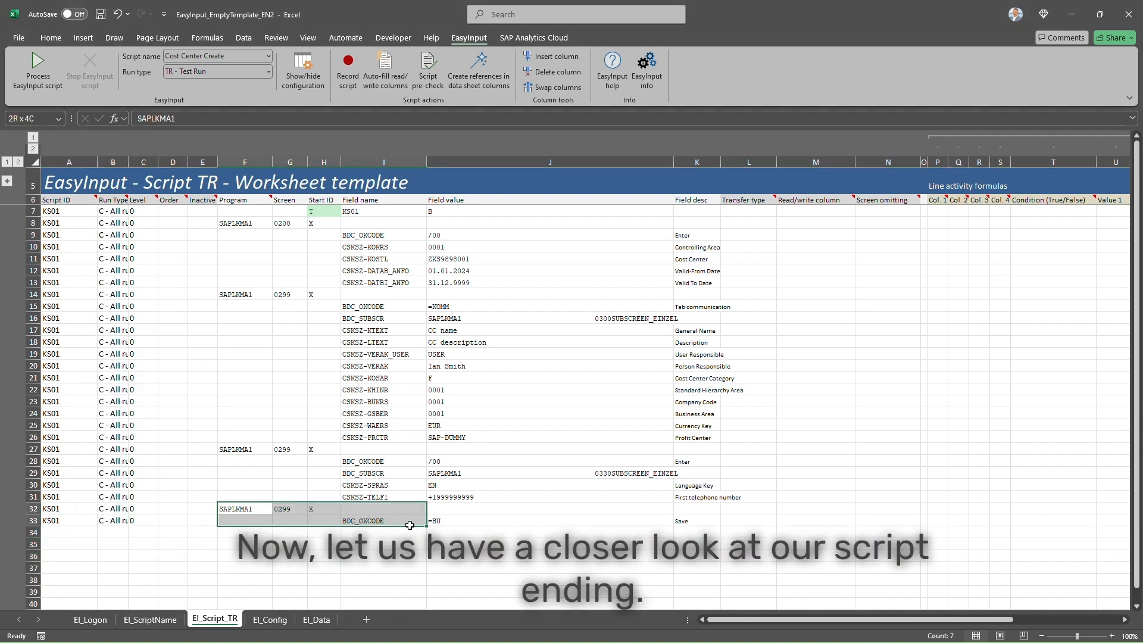
click(112, 509)
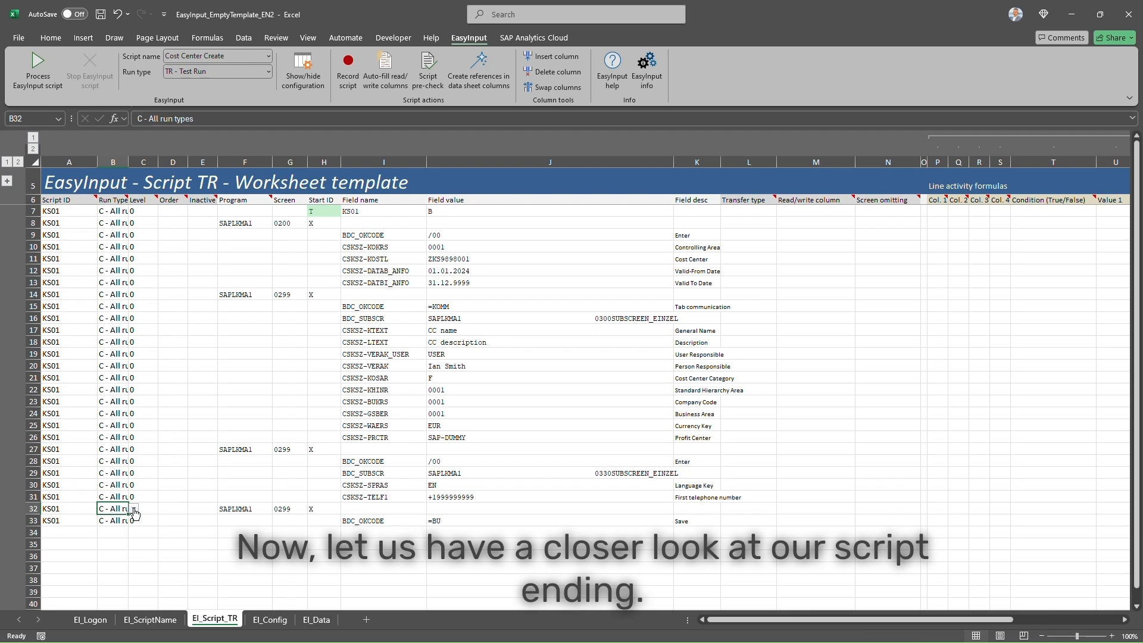
click(134, 508)
click(125, 520)
click(119, 521)
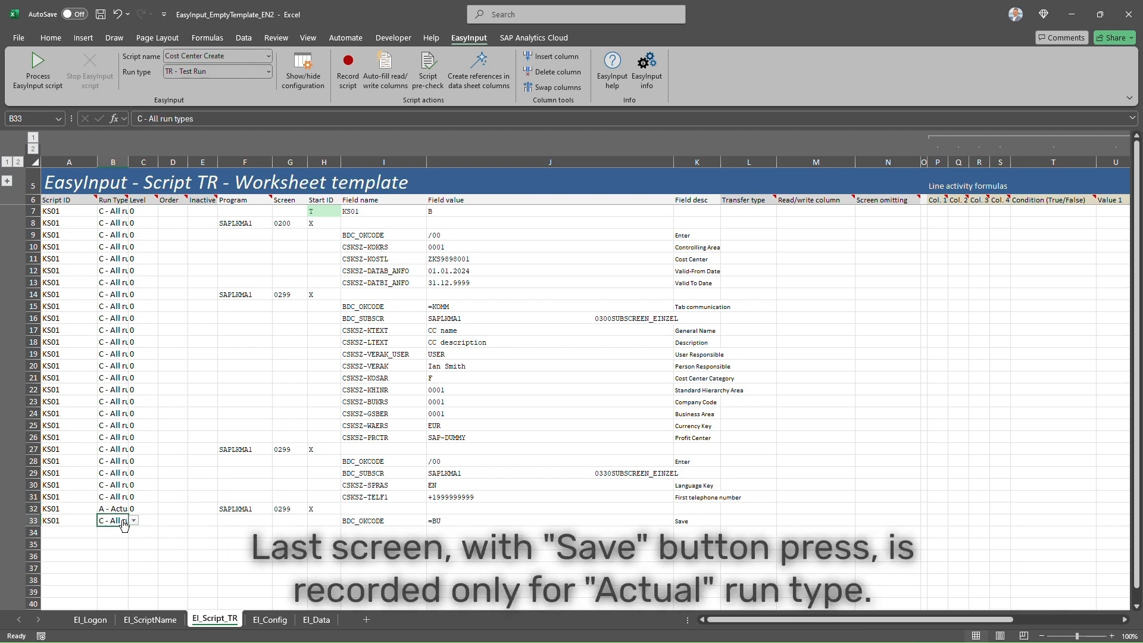
click(134, 521)
click(125, 532)
- Switch to the EI_Data sheet and select data columns AA through AL
click(689, 522)
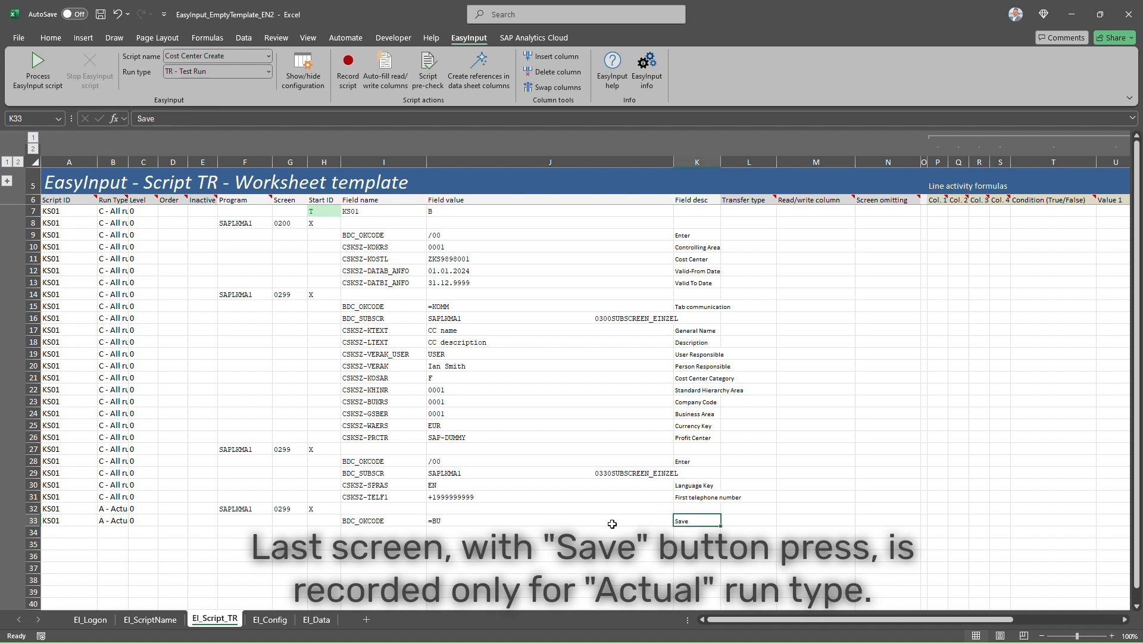
drag(266, 508, 685, 523)
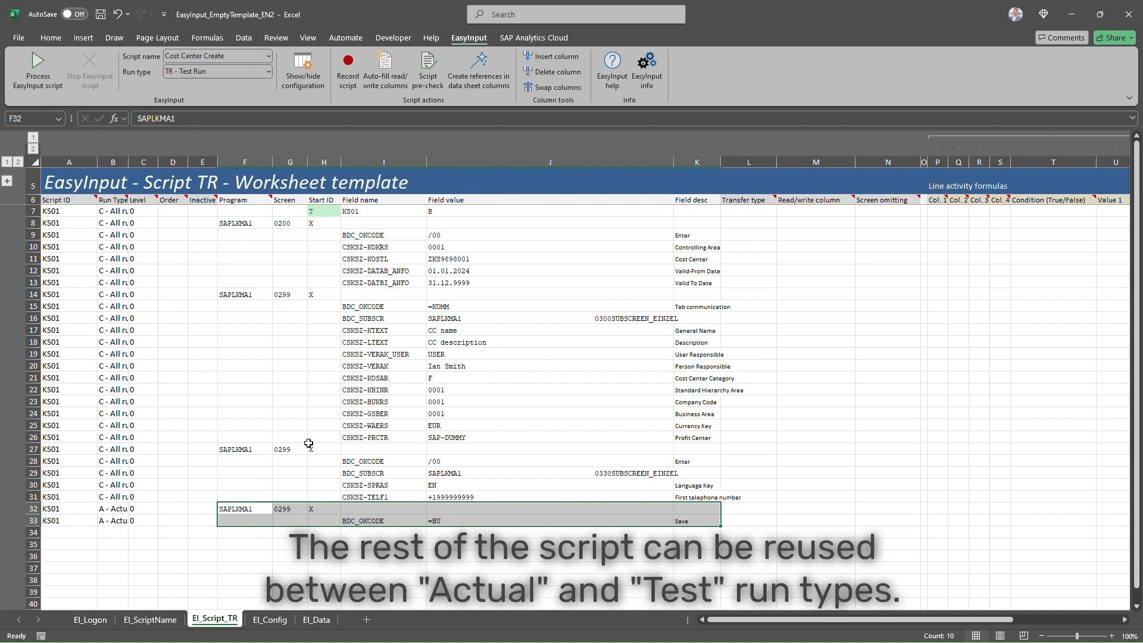
click(316, 620)
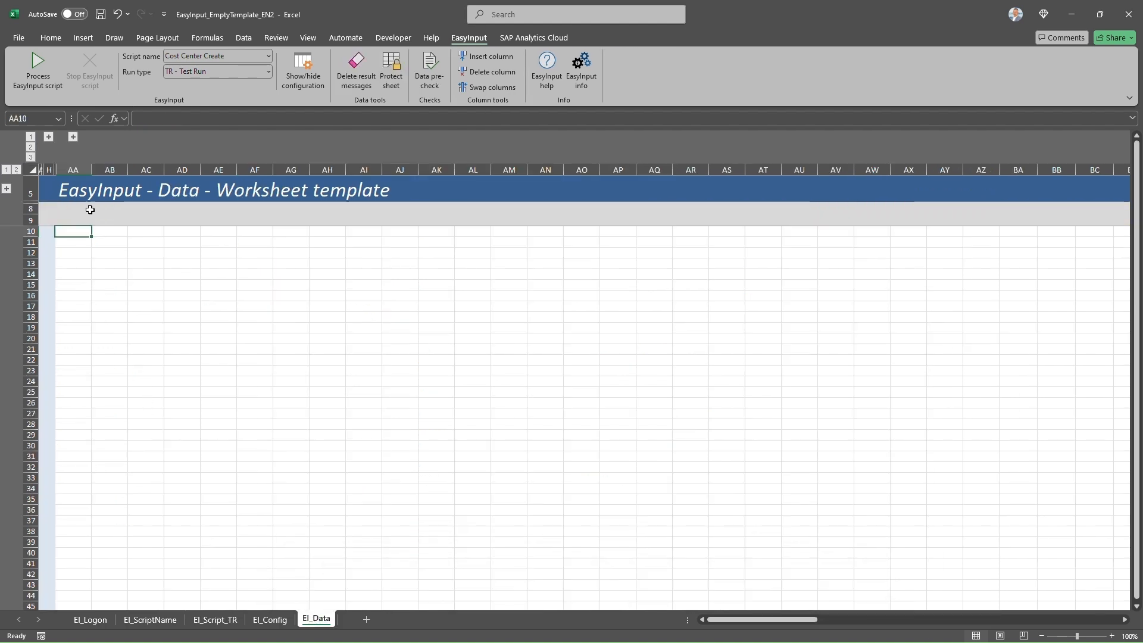
drag(73, 169, 489, 175)
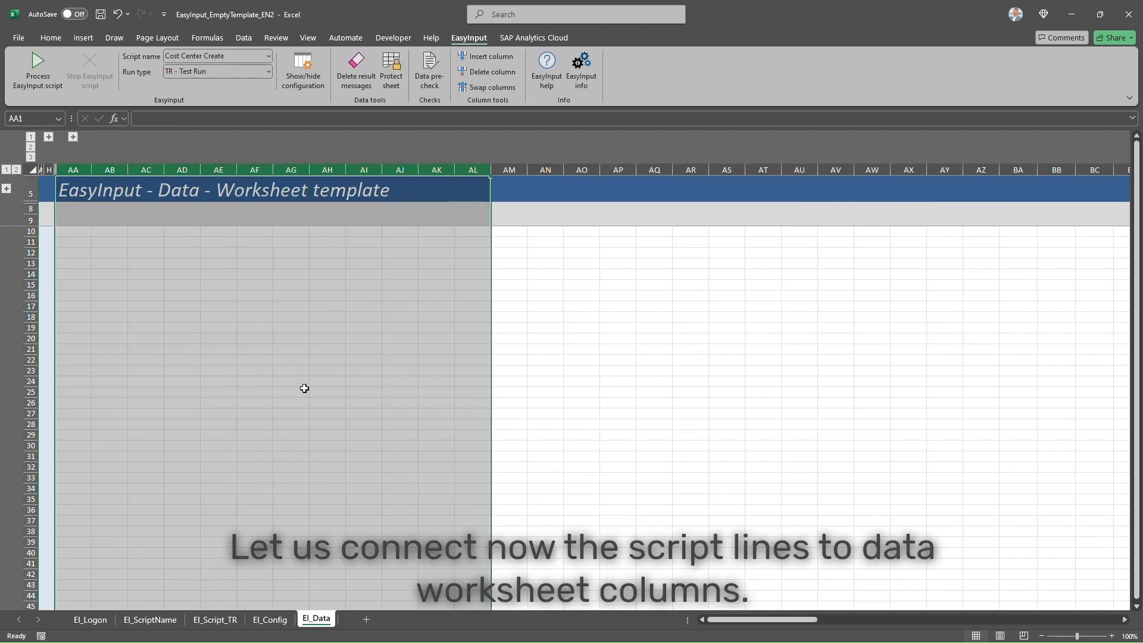
- Give the Controlling Area line transfer type WriteData and data column AA
click(214, 619)
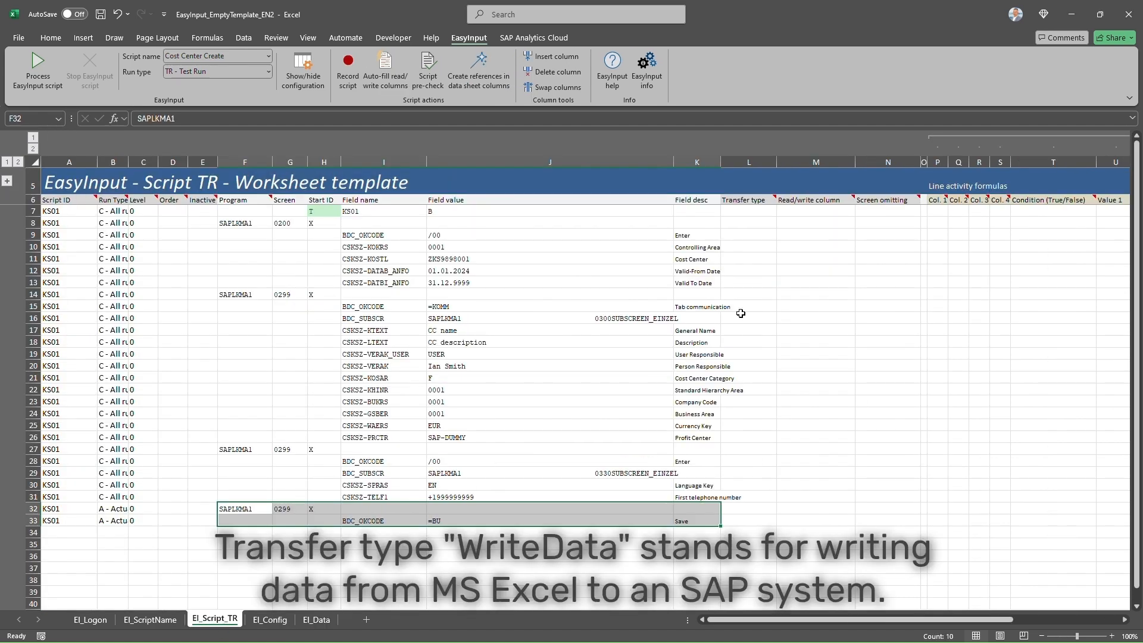
click(752, 248)
click(782, 247)
click(741, 268)
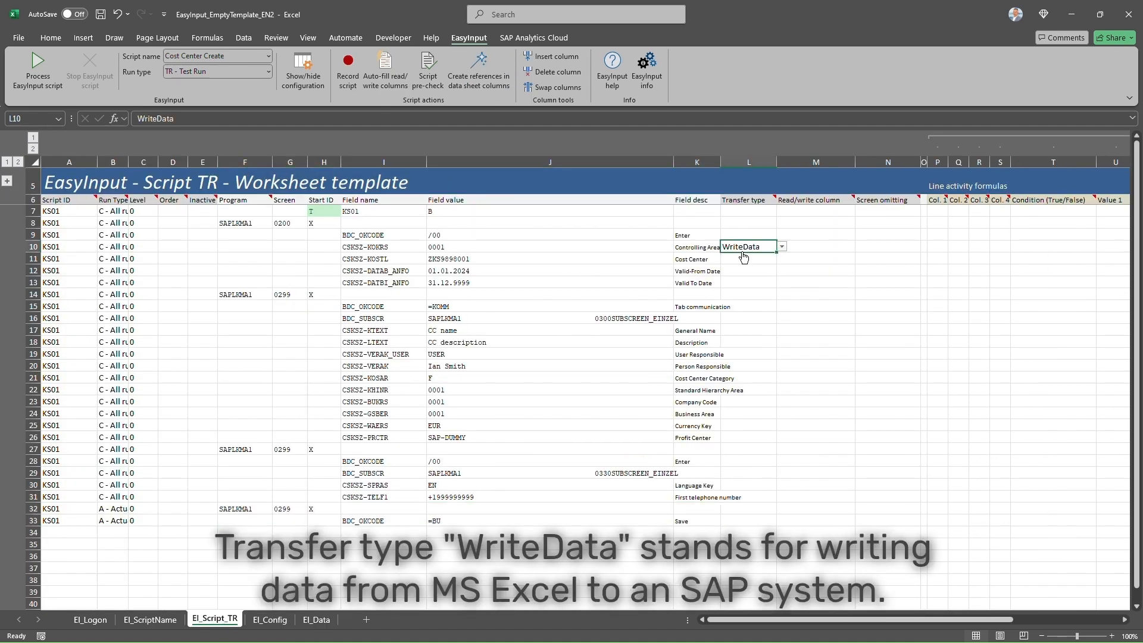
click(807, 245)
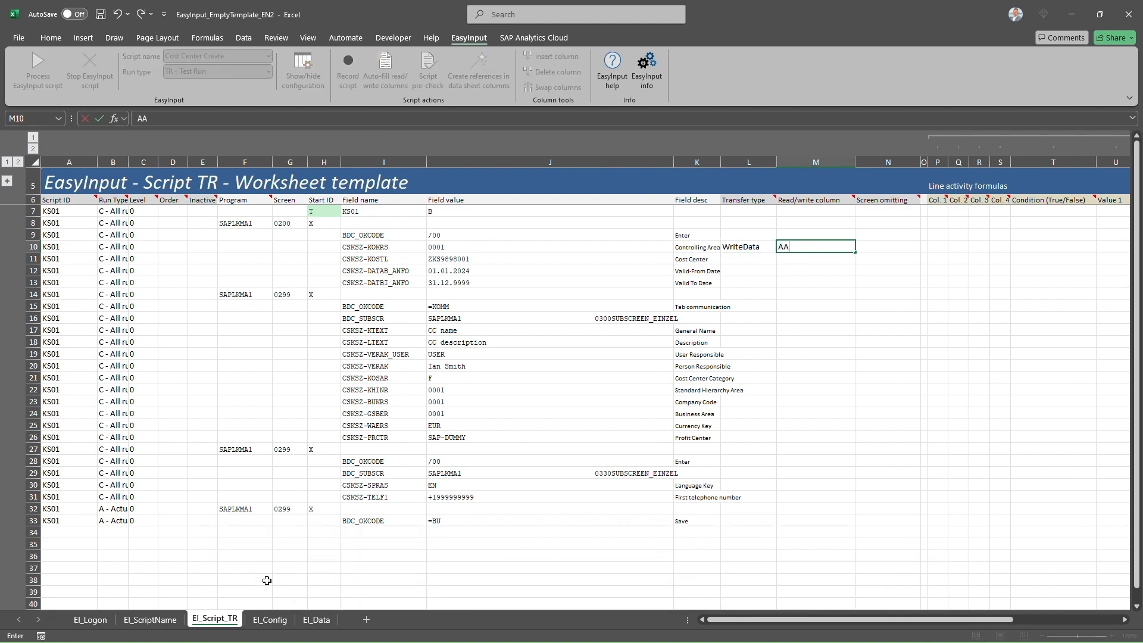
click(316, 620)
click(73, 165)
click(215, 620)
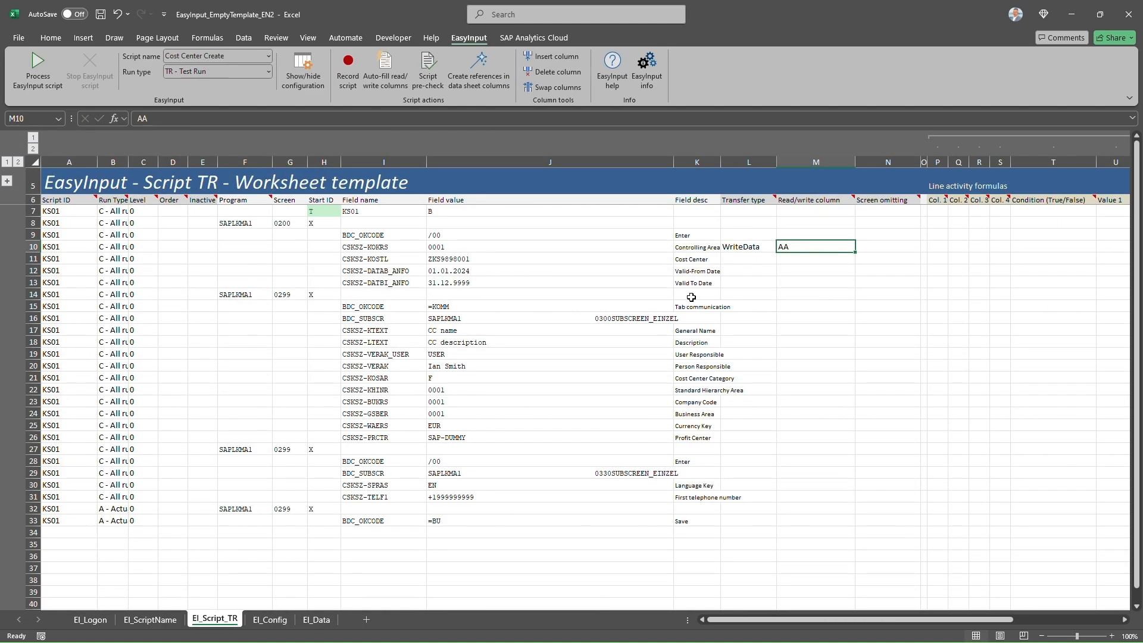
- Give the Cost Center line transfer type WriteData and data column AB
click(762, 258)
click(782, 258)
click(768, 270)
click(805, 259)
text(AB)
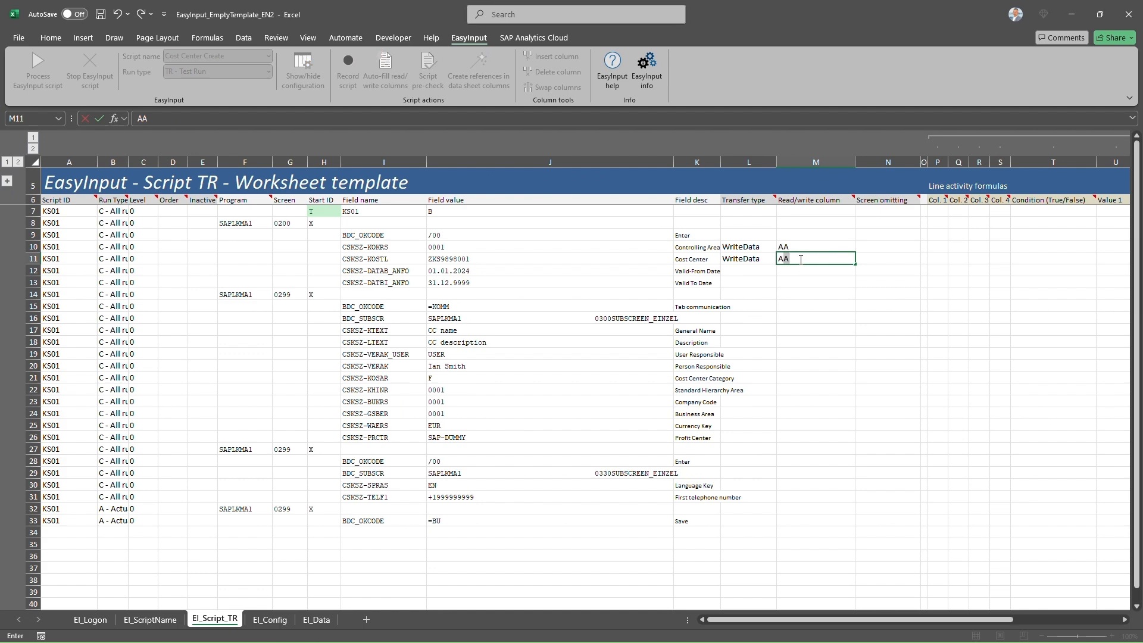
click(316, 620)
click(110, 170)
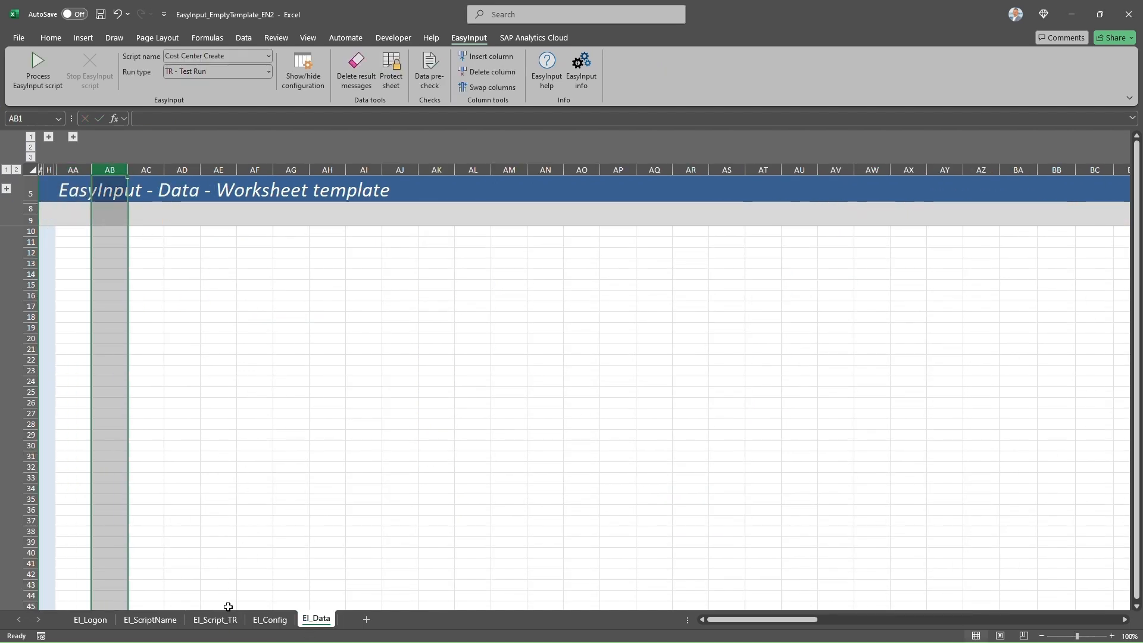
click(215, 620)
- Set WriteData for the Valid-From, Valid-To, General Name–Profit Center, language and telephone lines
click(748, 271)
click(782, 270)
click(749, 281)
click(749, 283)
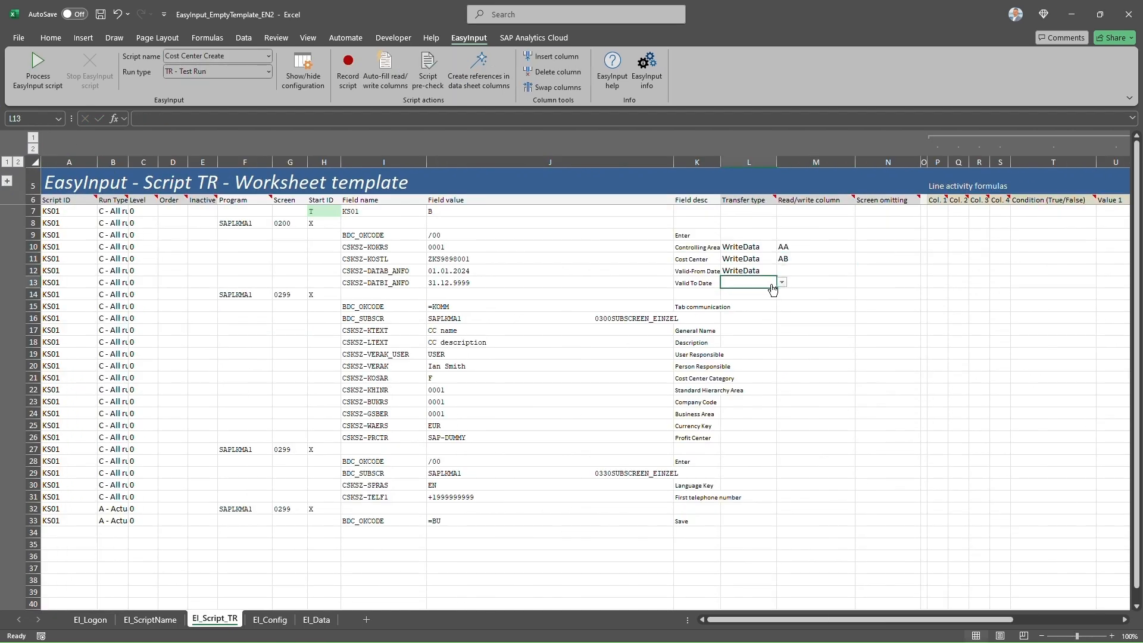
click(782, 282)
click(748, 292)
key(ctrl+c)
drag(744, 331, 744, 436)
key(ctrl+v)
drag(744, 484, 744, 496)
key(ctrl+v)
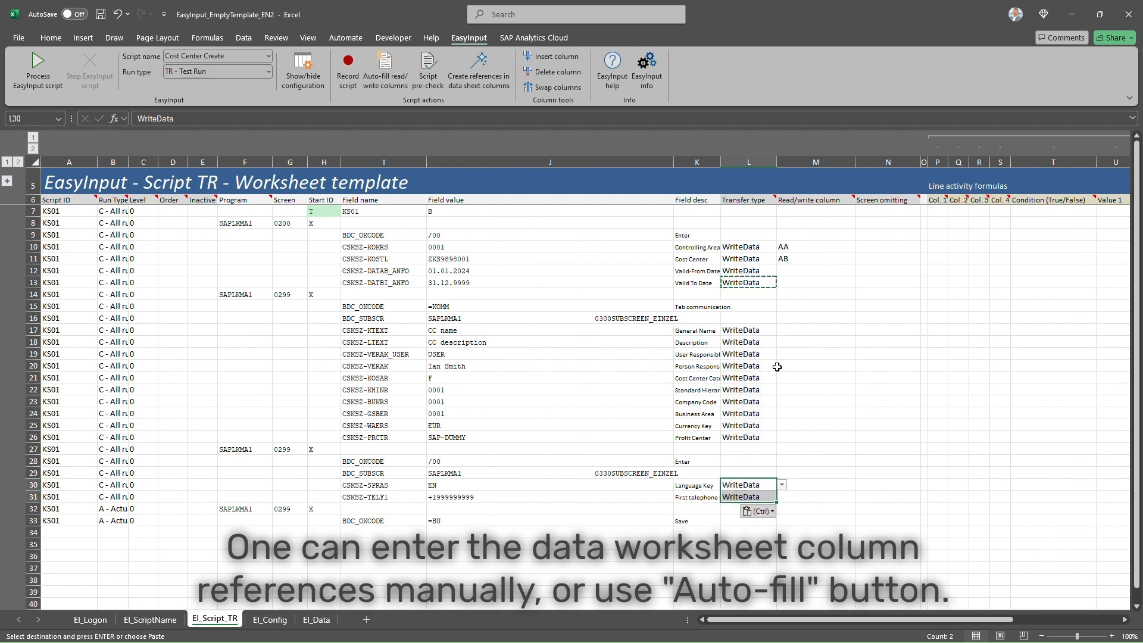
- Assign column AC to Valid-From Date and auto-fill the remaining data columns starting at AD
click(786, 329)
click(787, 271)
text(AC)
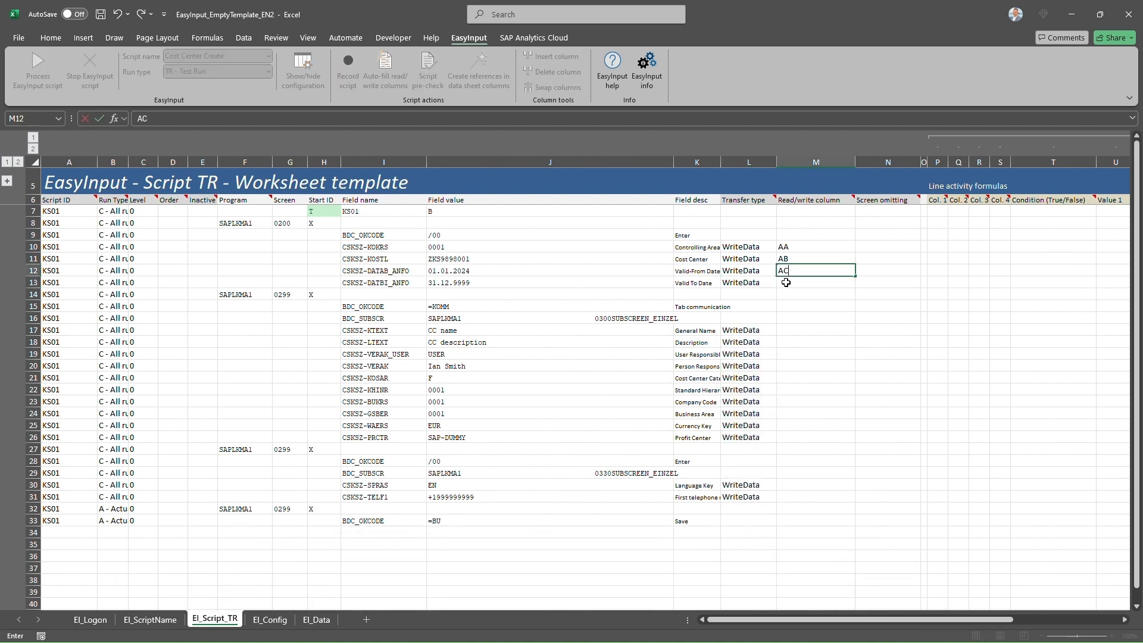
key(Return)
click(385, 69)
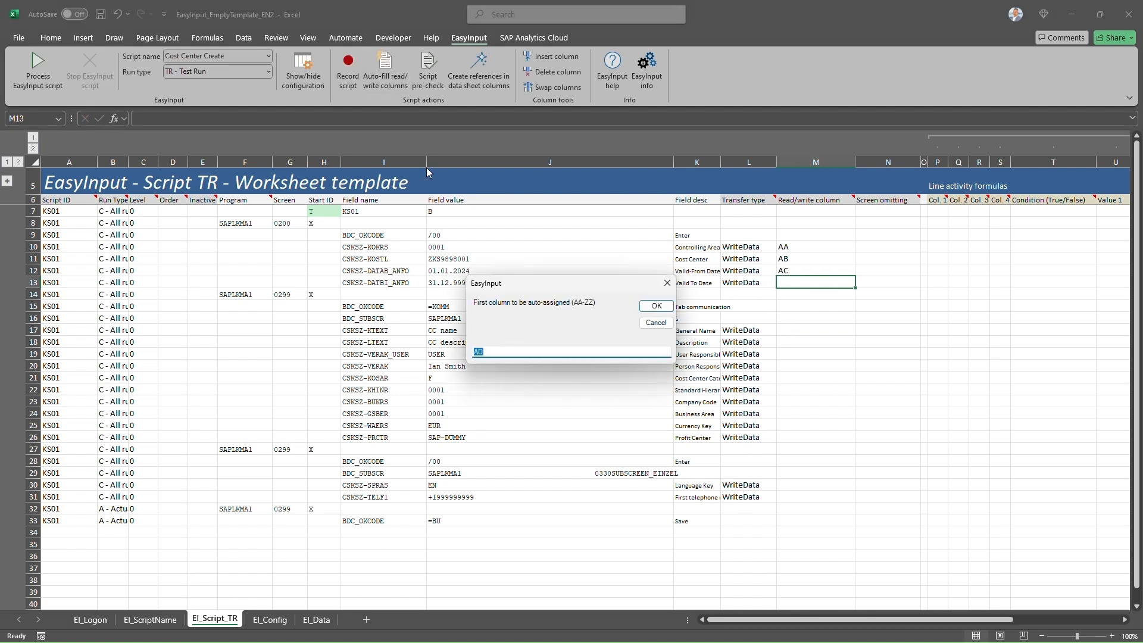
click(652, 306)
click(653, 365)
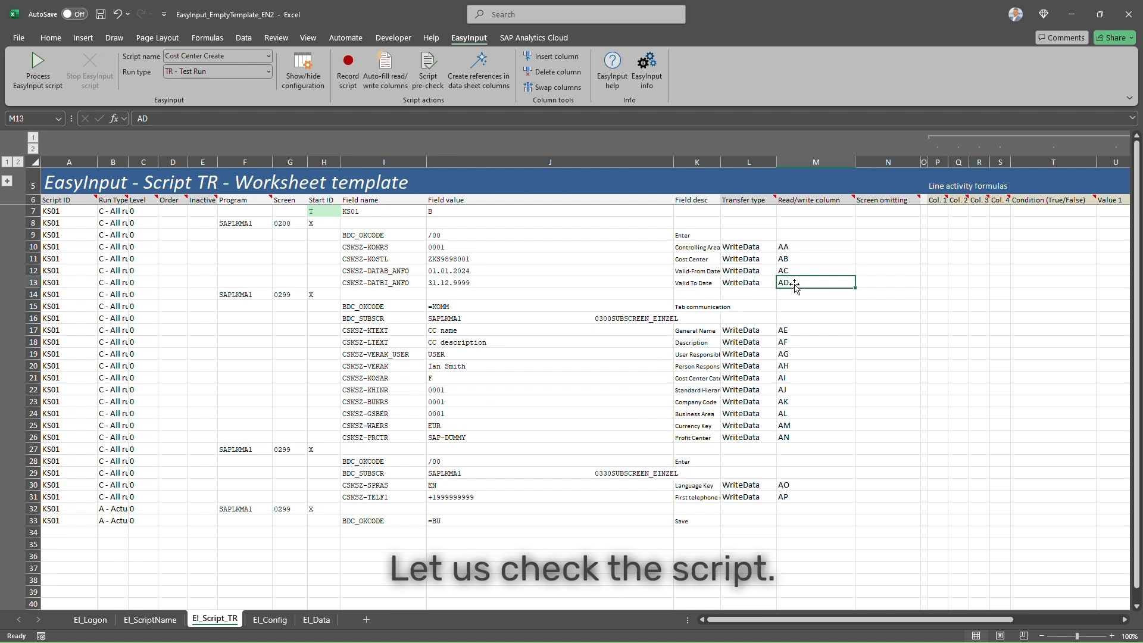
- Run the script pre-check and acknowledge its result
click(421, 78)
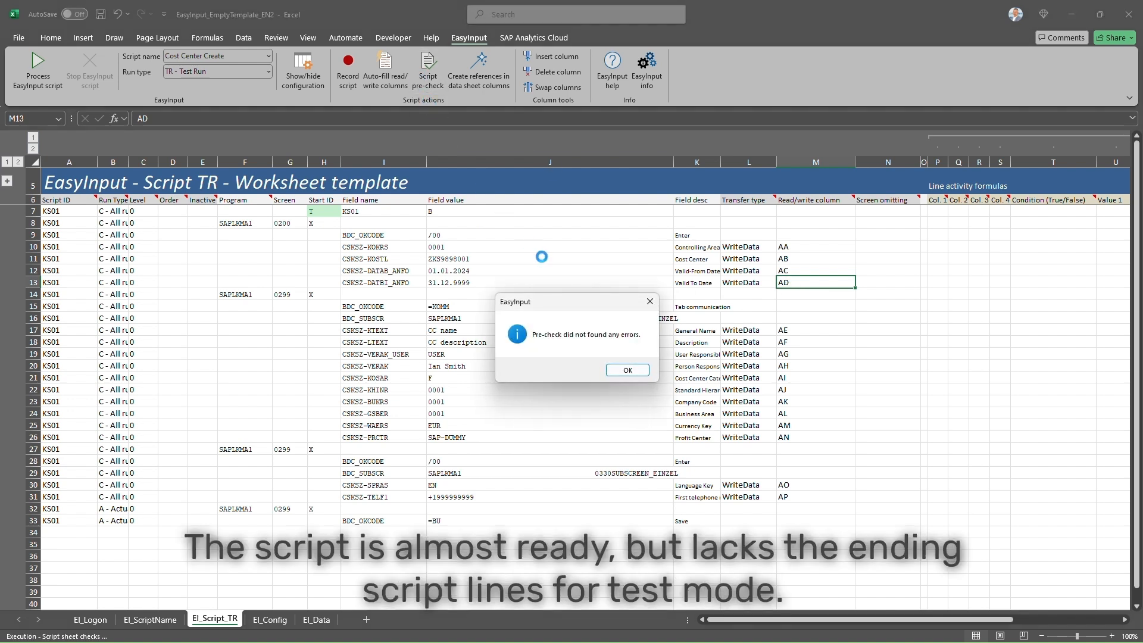
click(628, 370)
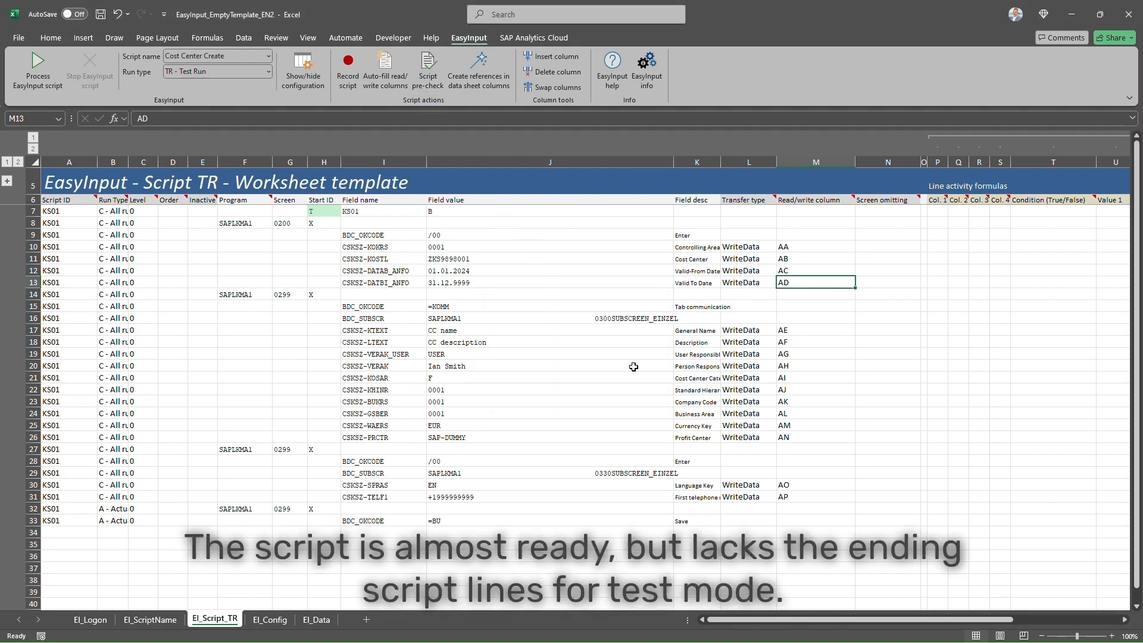
drag(90, 504, 697, 521)
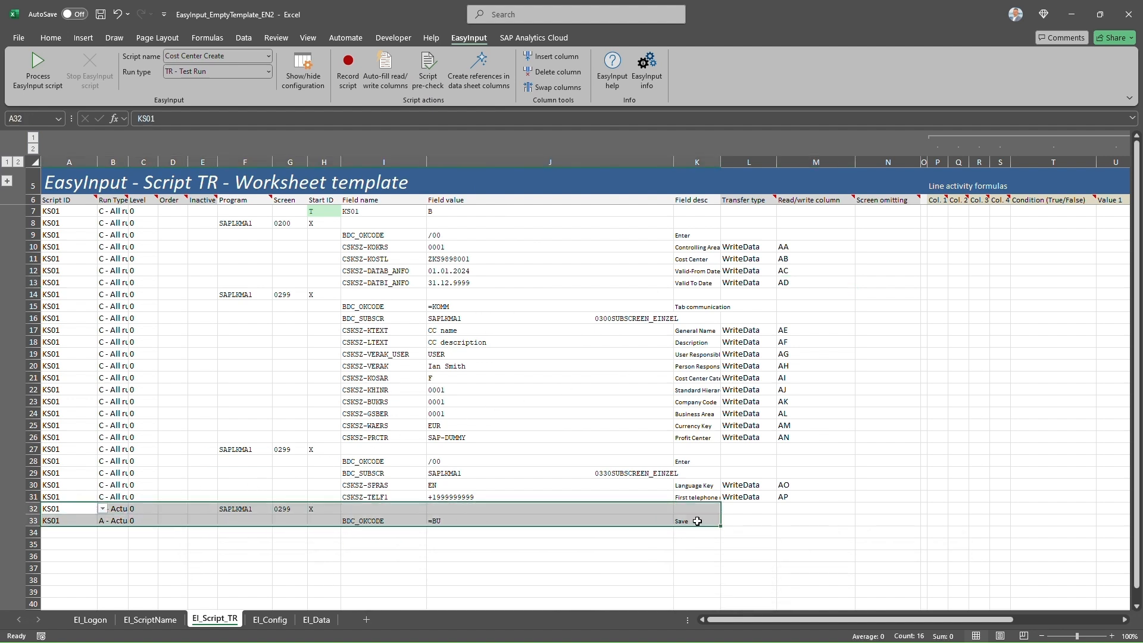
click(369, 532)
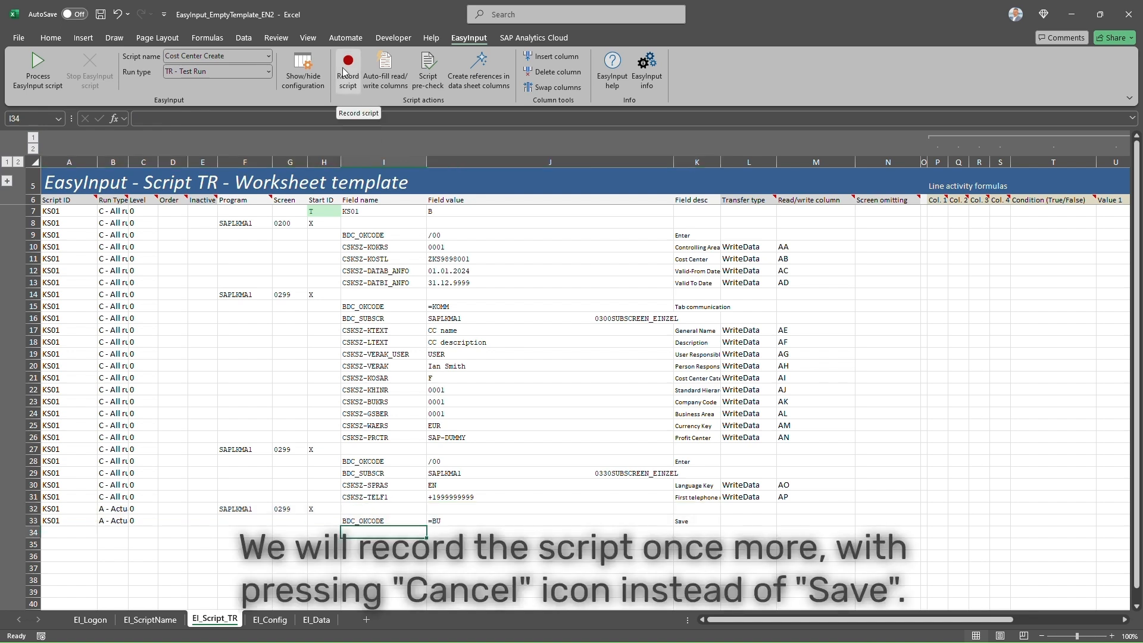
- Start a new EasyInput recording for transaction KS01 in Standard mode
double_click(445, 259)
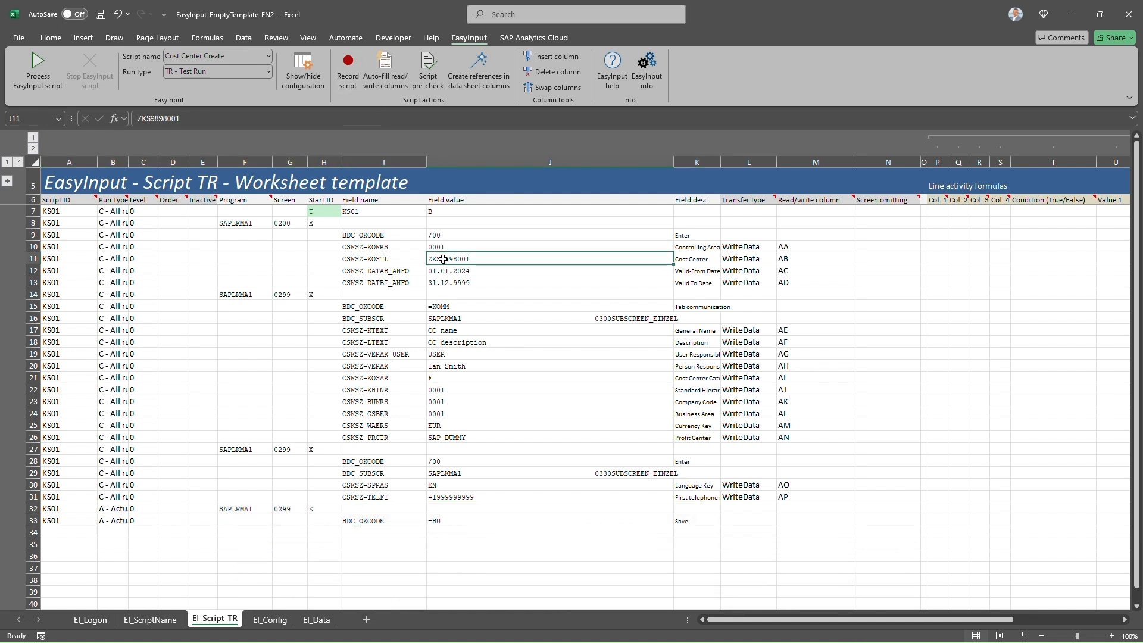
double_click(468, 260)
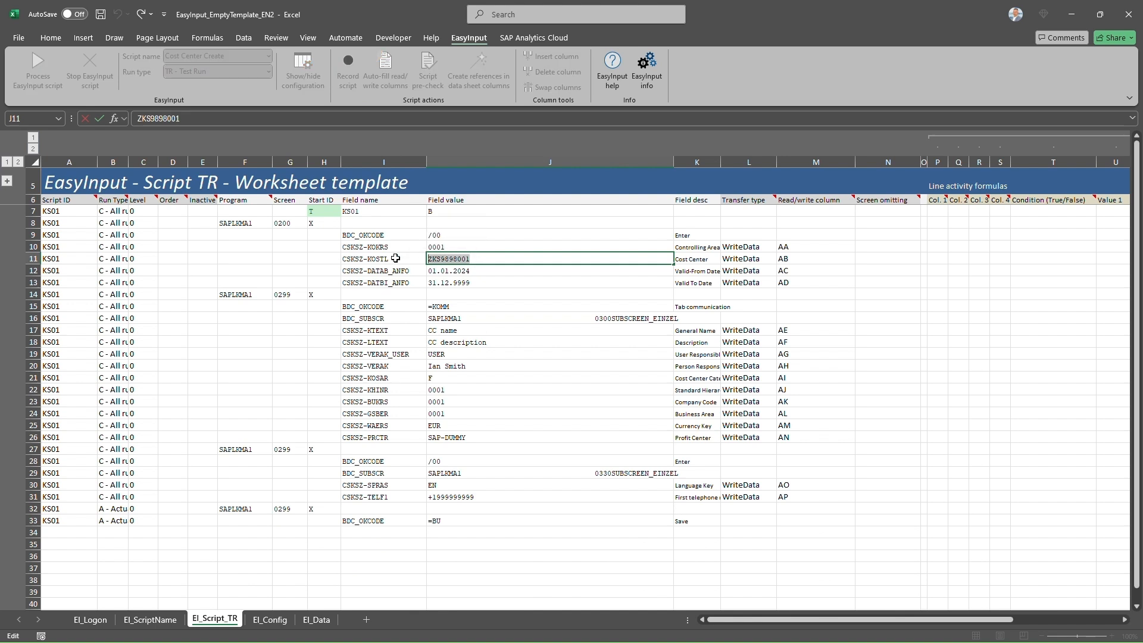
key(Escape)
click(350, 71)
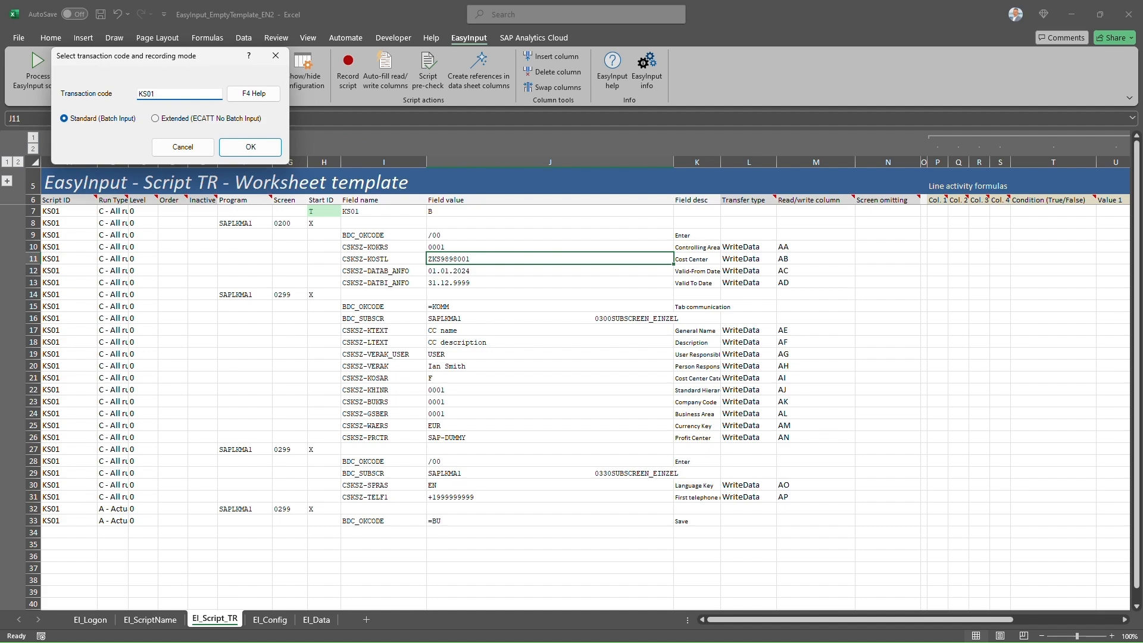
key(Return)
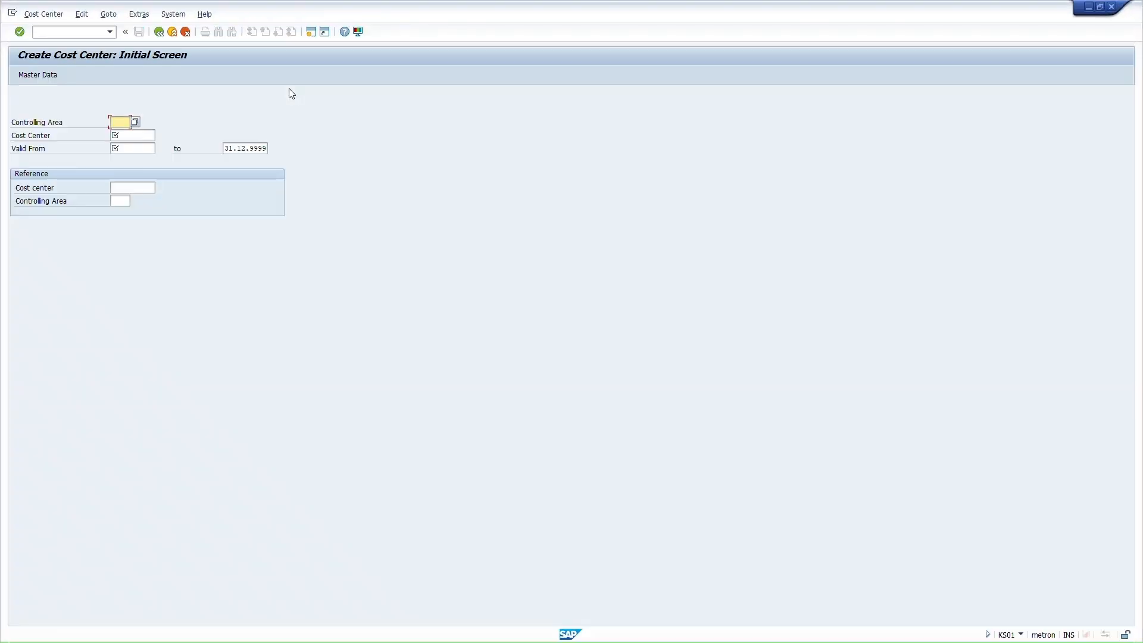
- Enter controlling area 0001, cost center ZKS9898002 and valid-from 01.01.2024, then continue
text(0001)
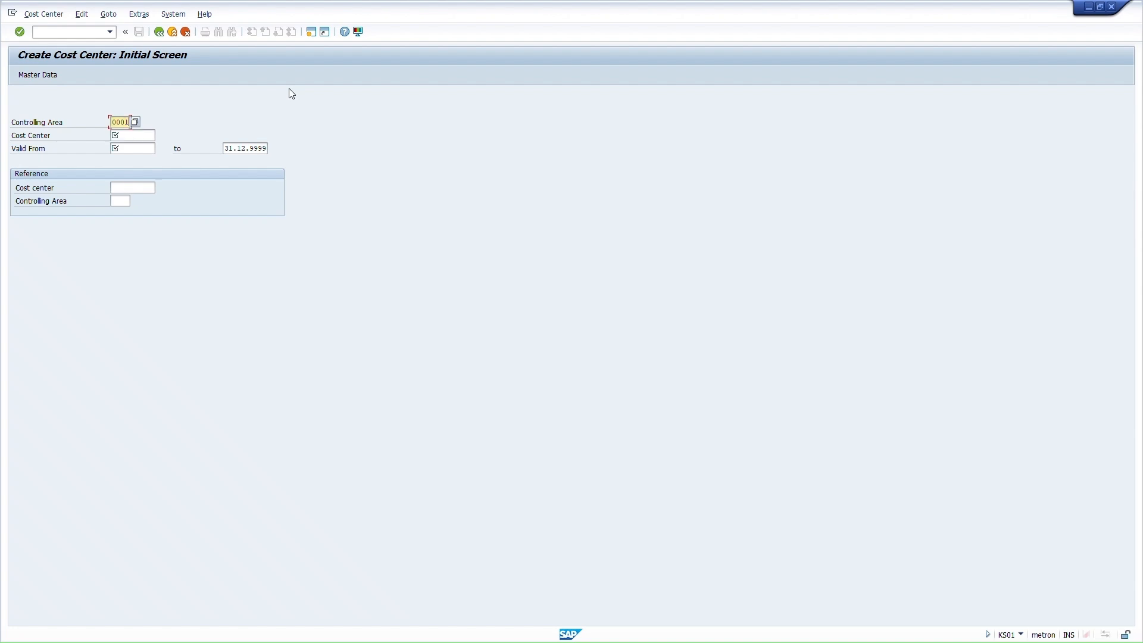
click(133, 134)
text(Z)
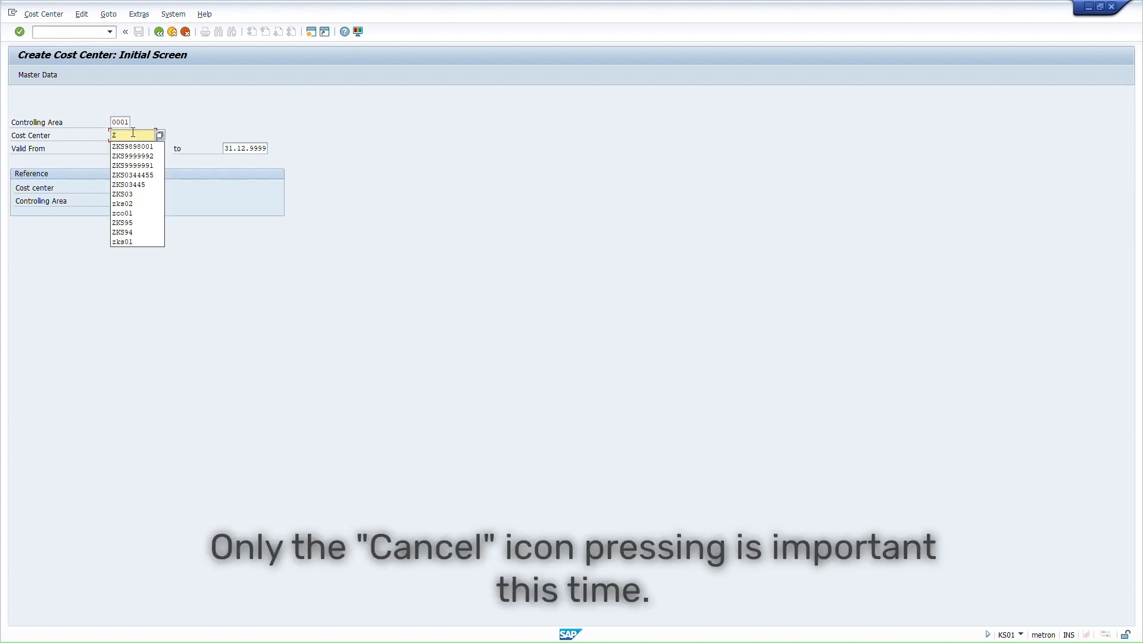
text(KS9898002)
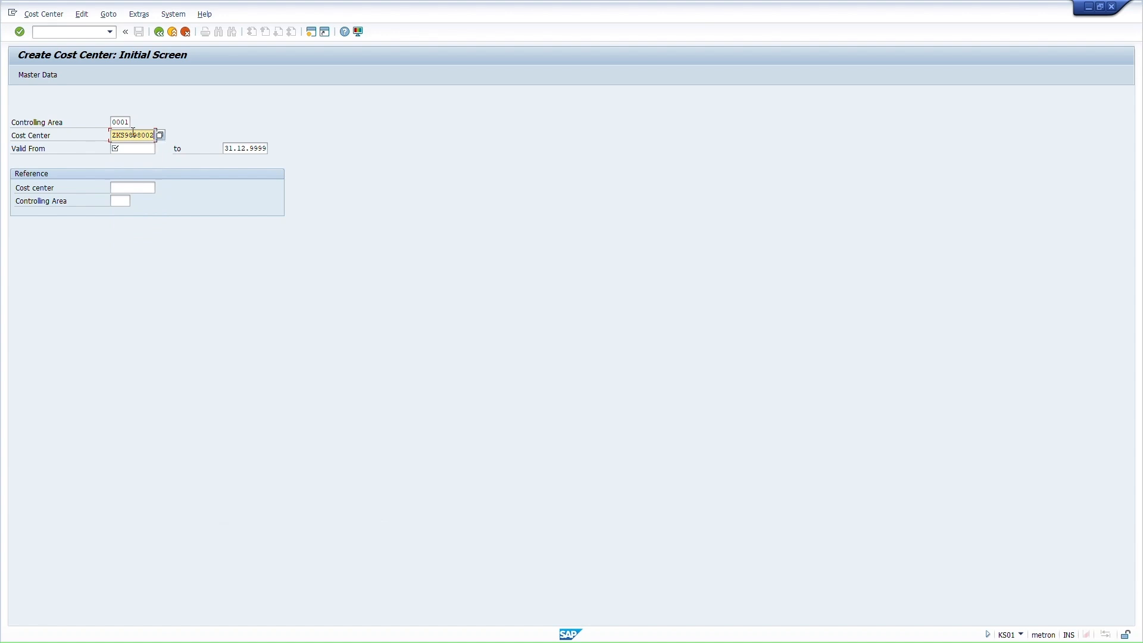
click(131, 149)
text(01)
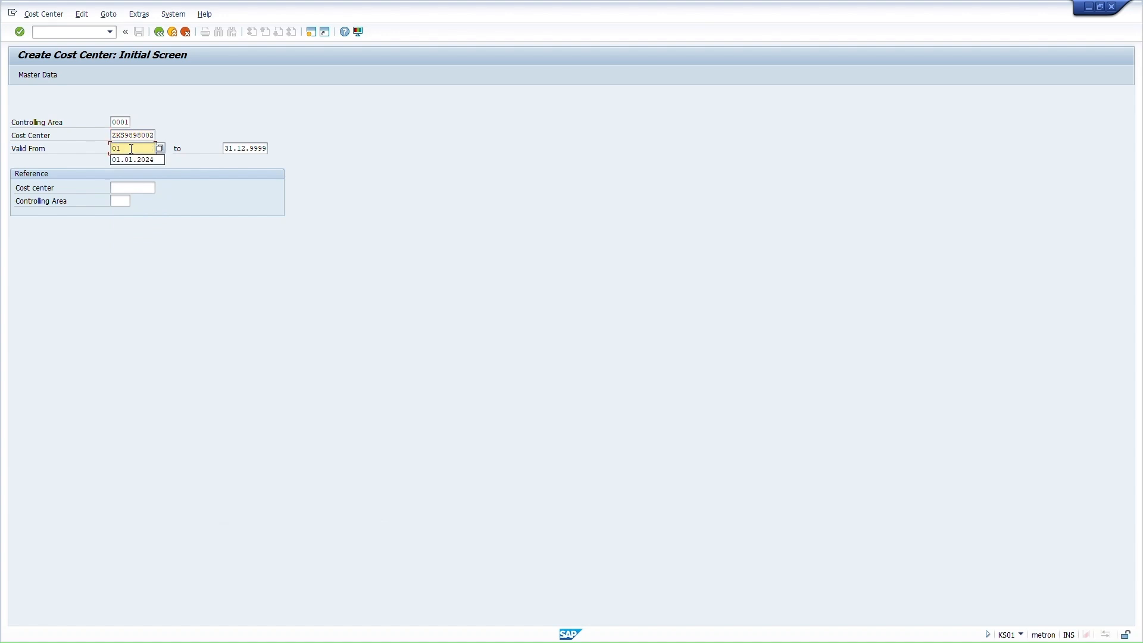
text(.01.2024)
key(Return)
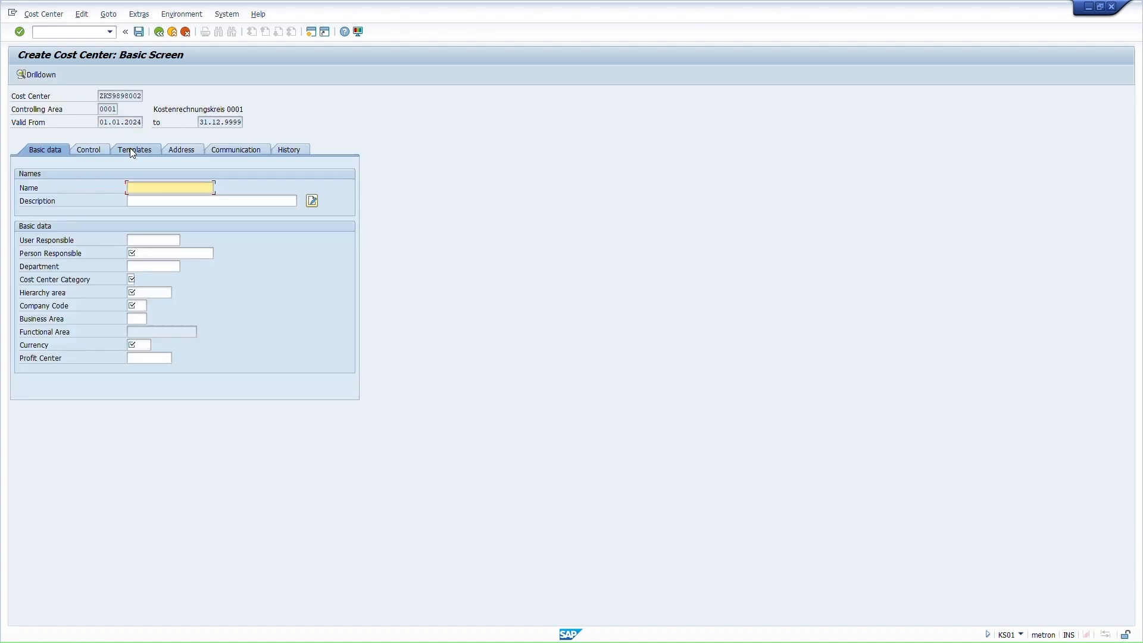
- Cancel the cost center creation and exit without saving
click(186, 32)
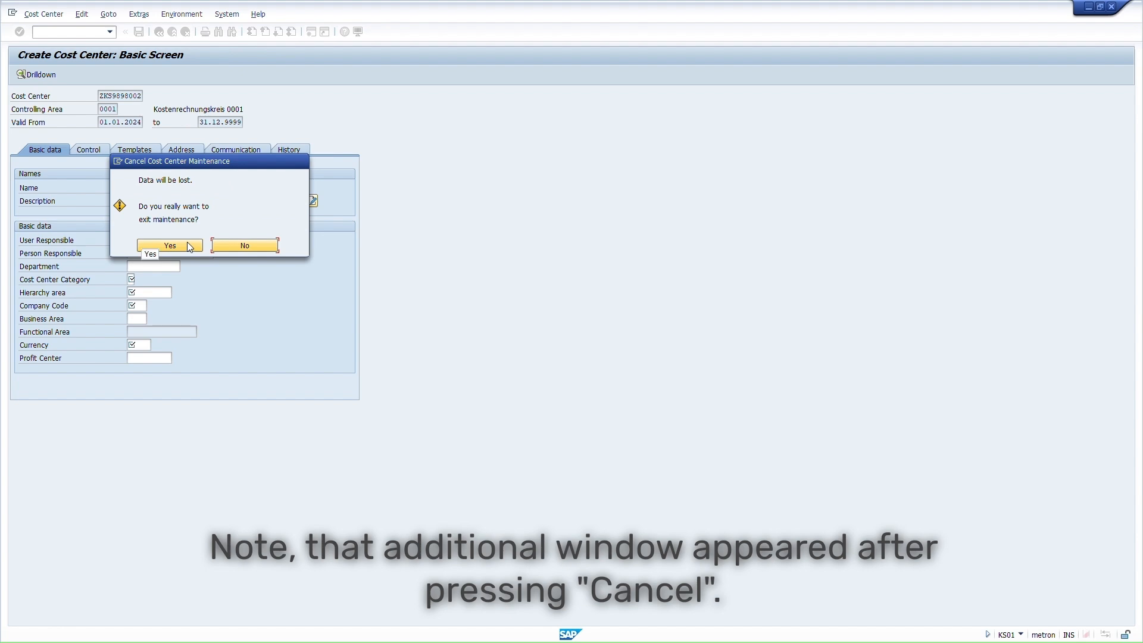
click(169, 246)
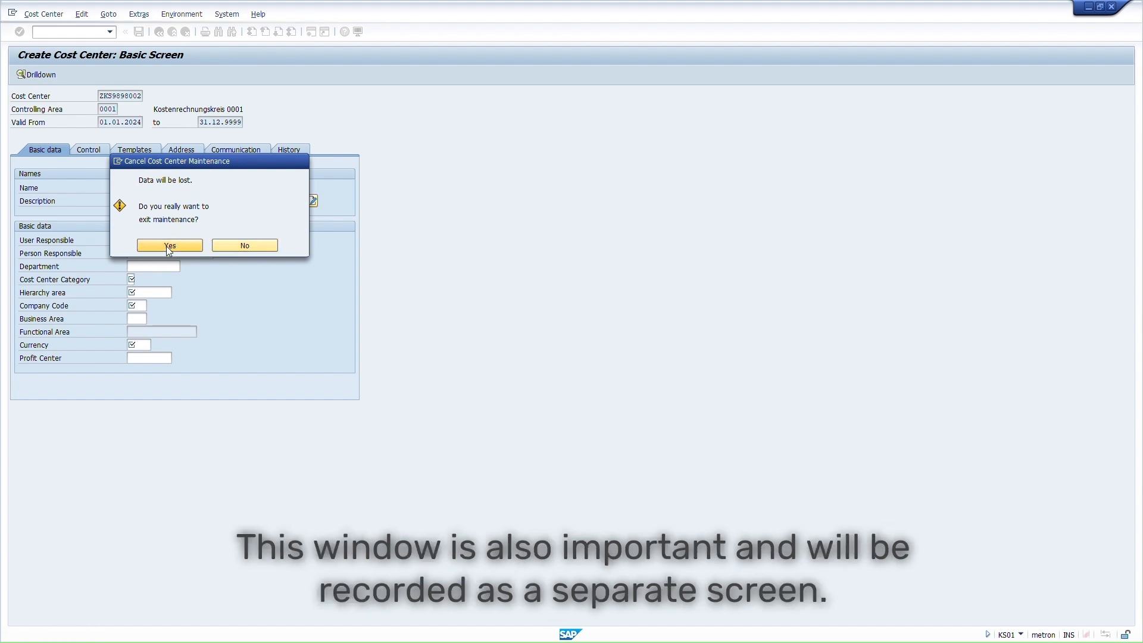
click(168, 247)
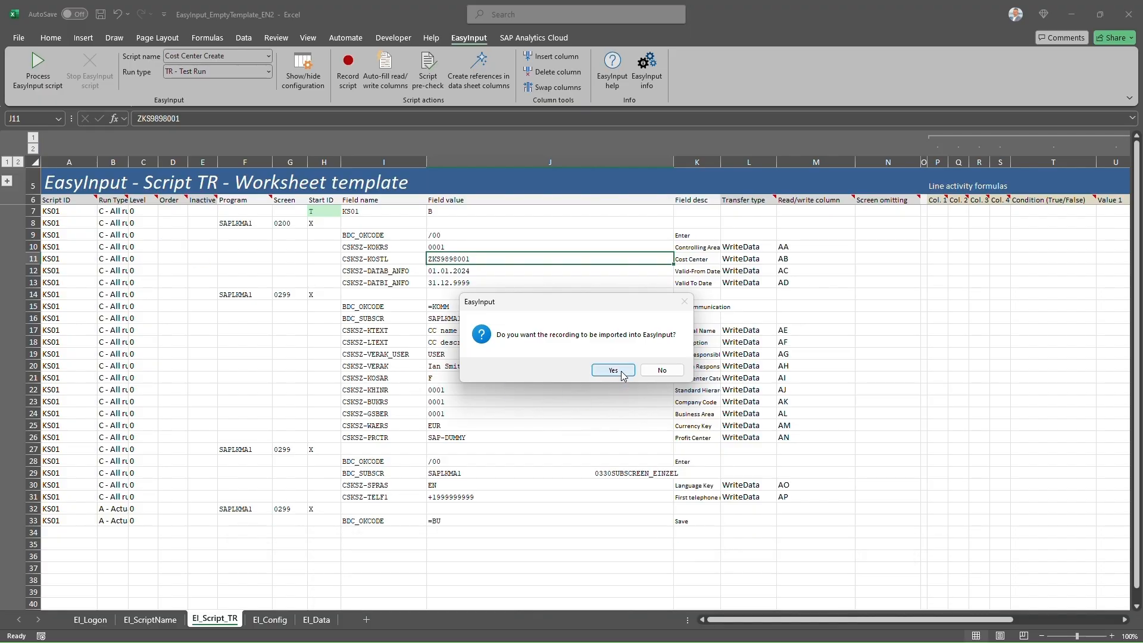
- Import the second recording into the script sheet
click(613, 371)
click(602, 364)
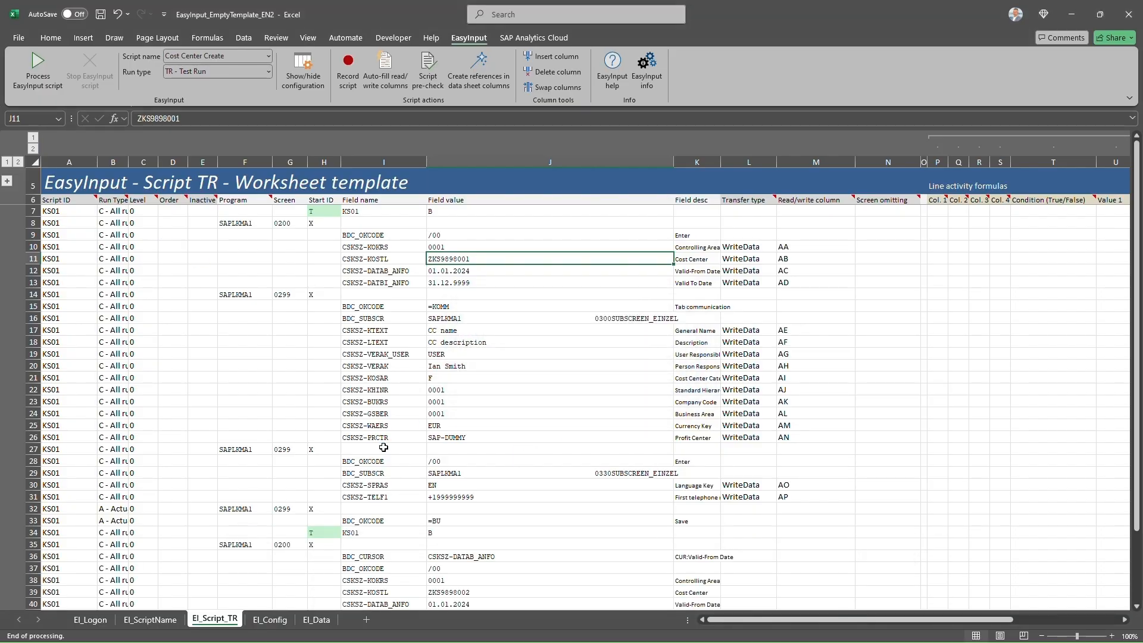
scroll(384, 447, down, 5)
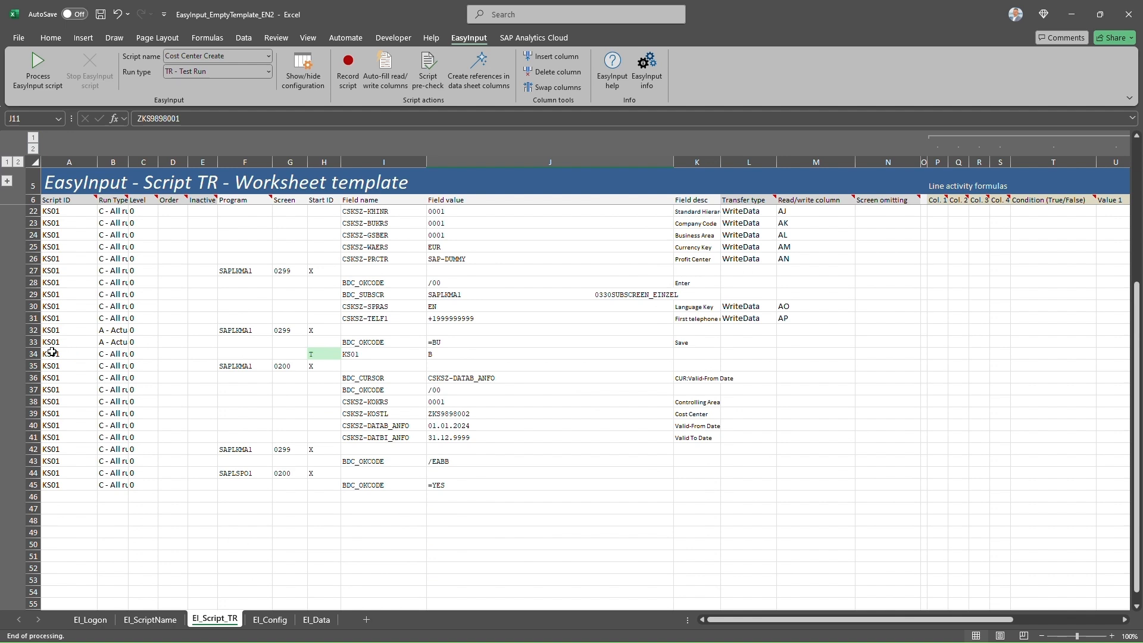
- Describe the /EABB line as 'Cancel' and the =YES line as 'Yes'
click(686, 459)
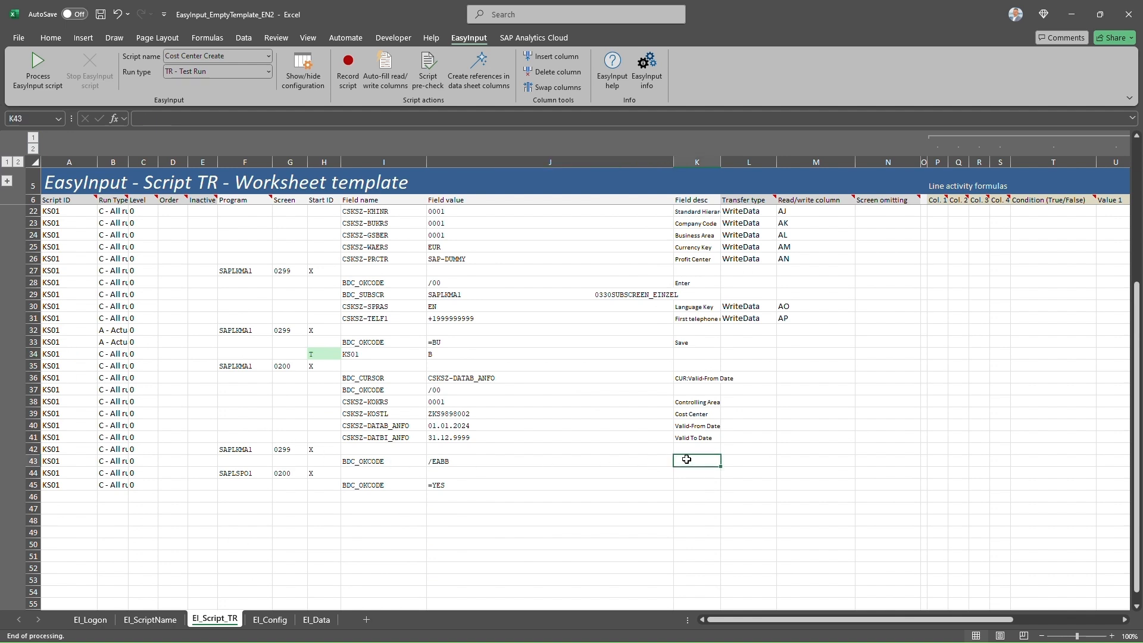
text(Cance)
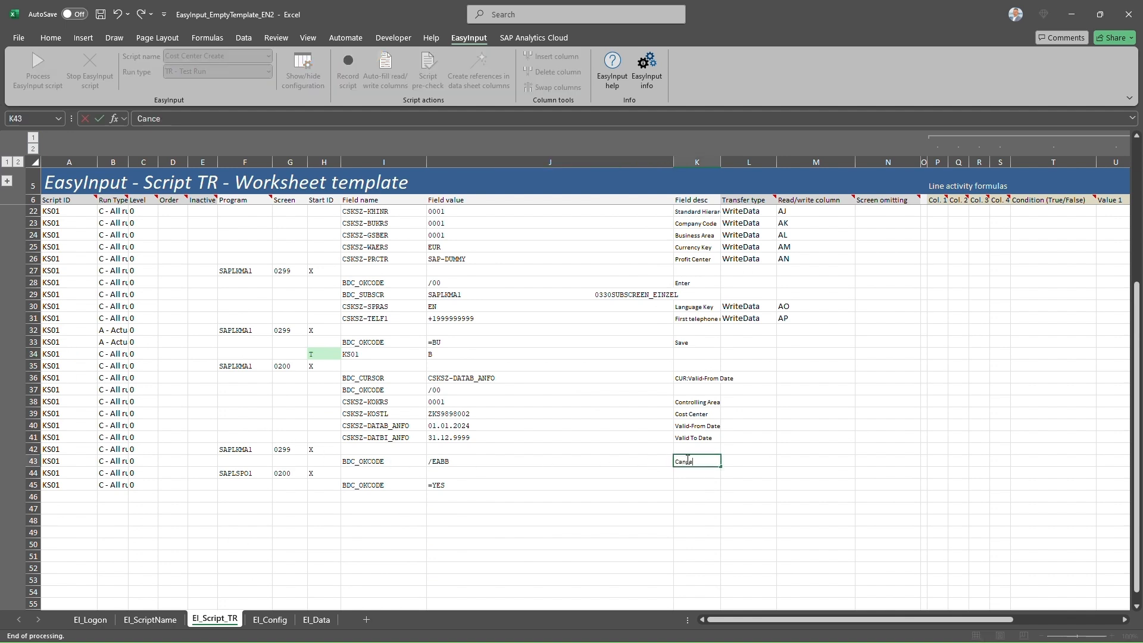
text(l)
key(Return)
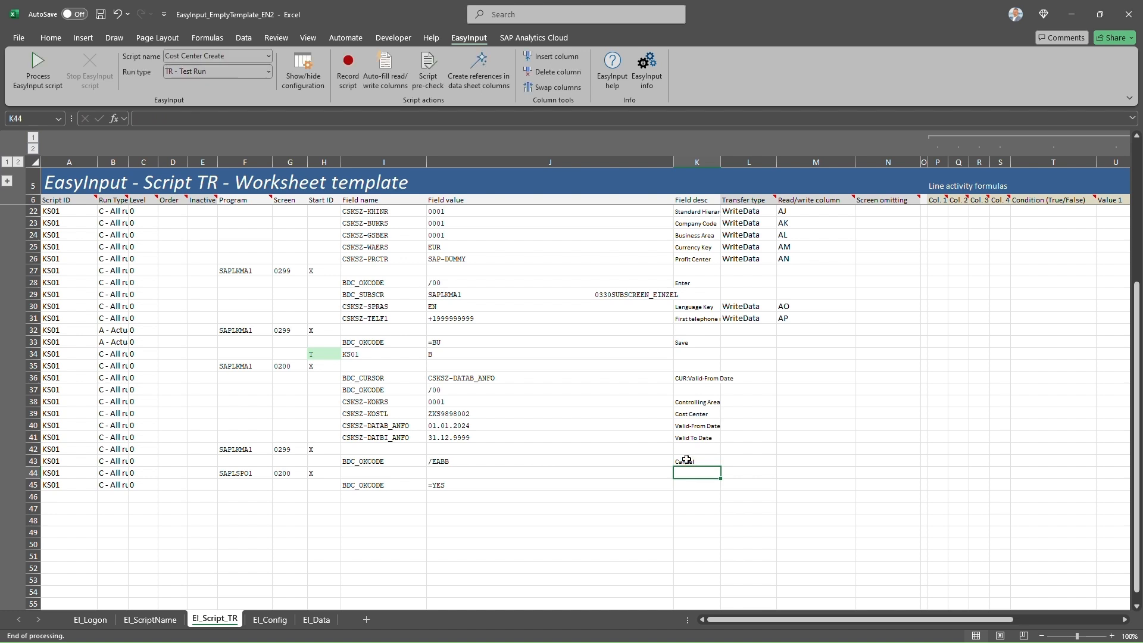
key(Return)
text(Yes)
key(Return)
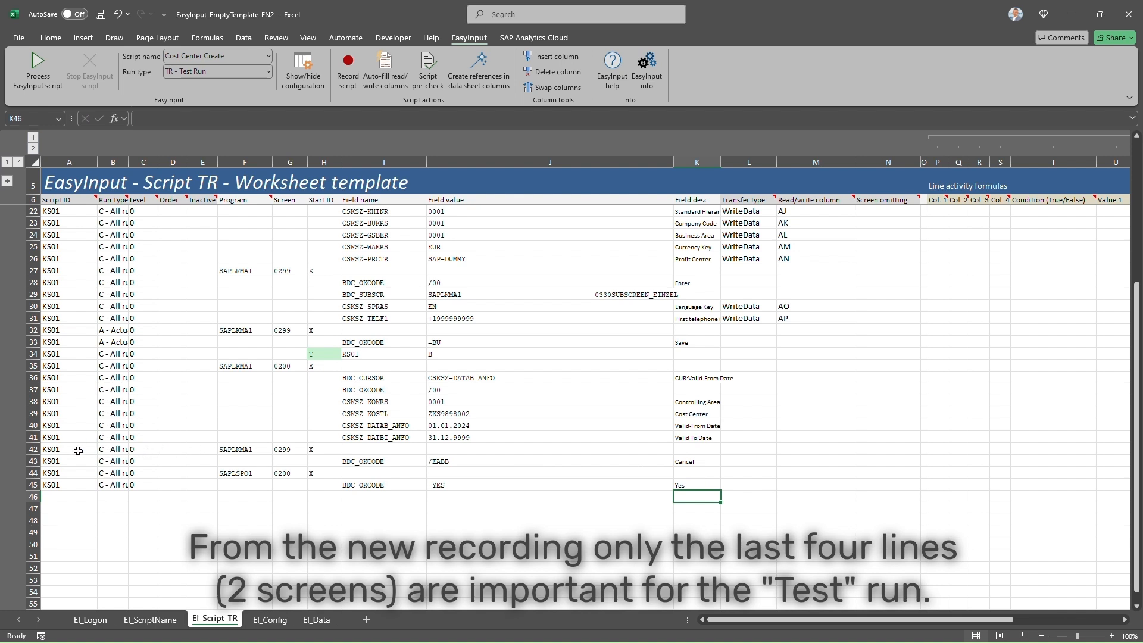
click(110, 449)
- Choose 'T - Test run' as the run type in cells B42, B43, B44 and B45
click(134, 449)
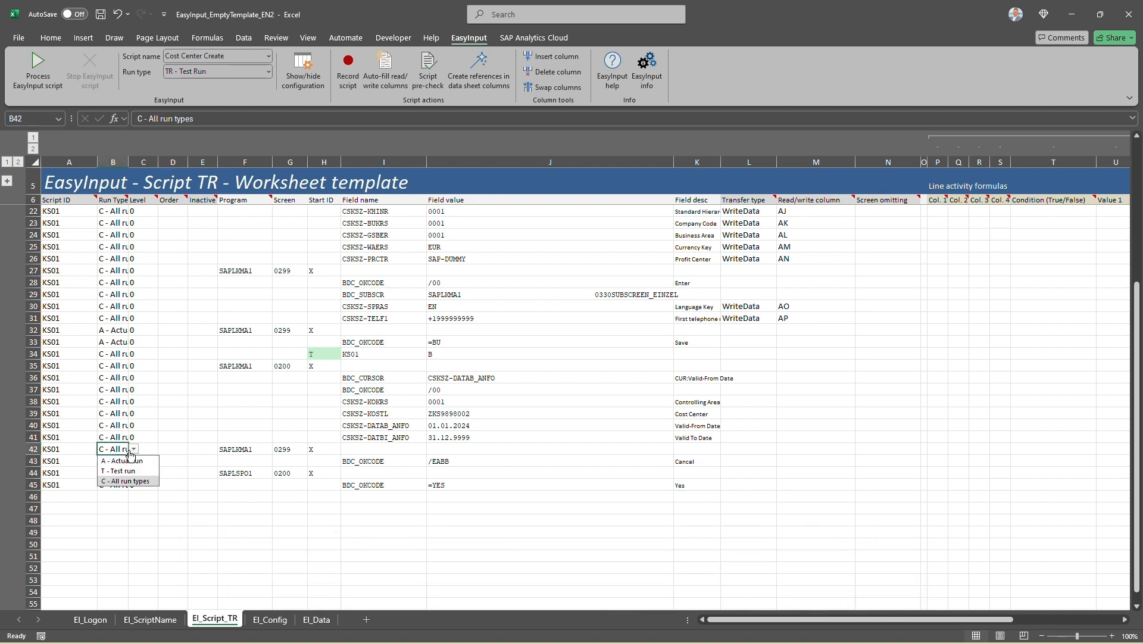
click(118, 472)
click(113, 462)
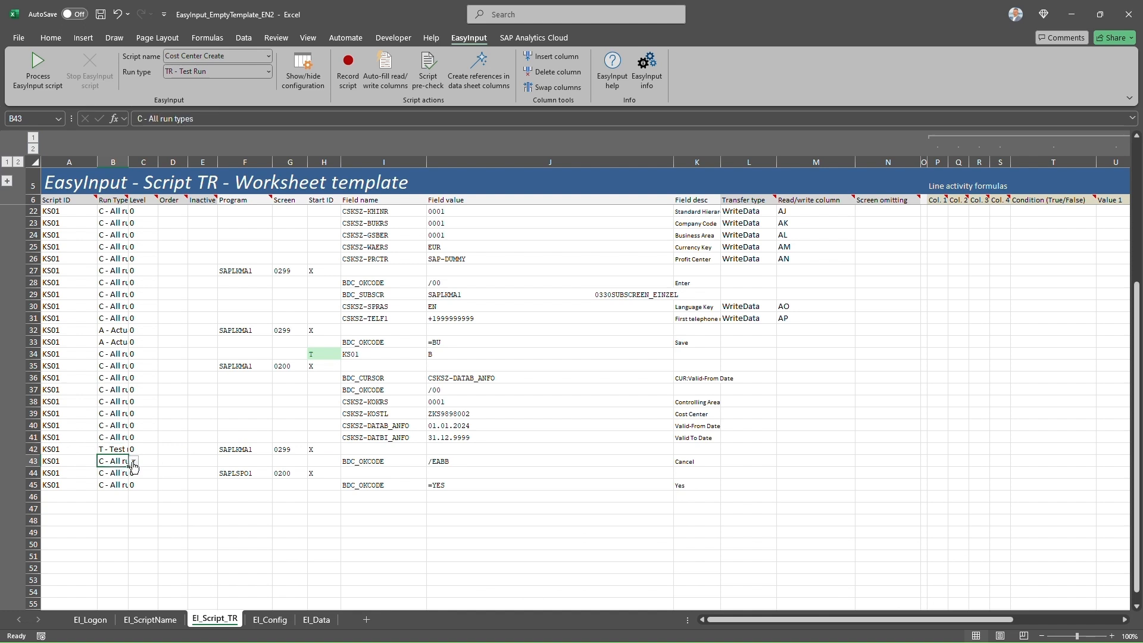
click(134, 461)
click(122, 484)
click(116, 474)
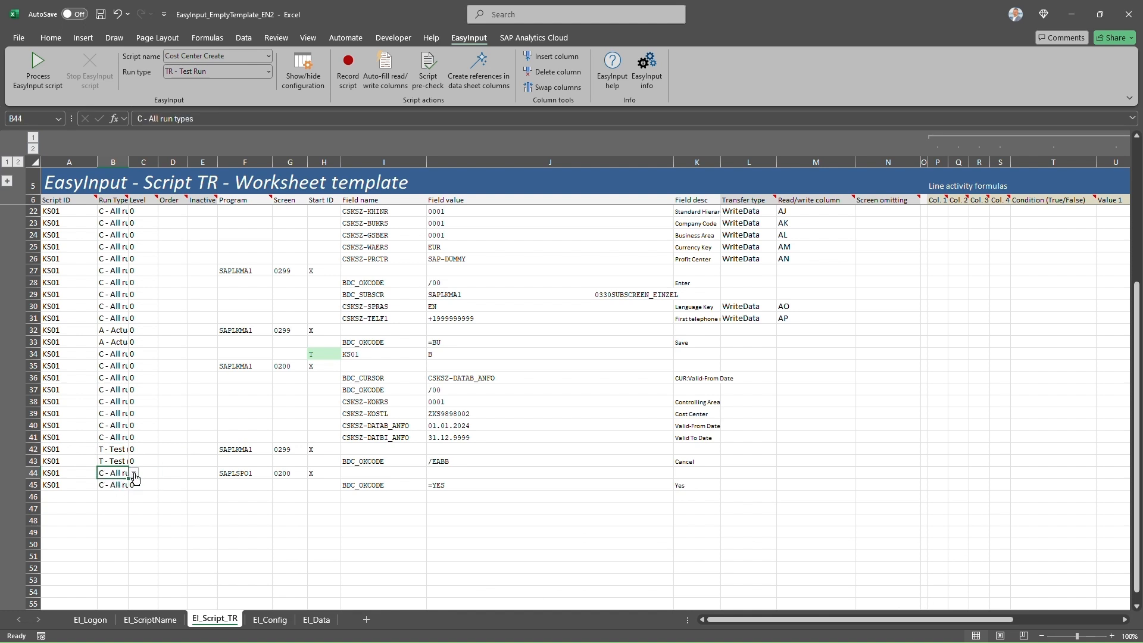
click(134, 473)
click(122, 495)
click(116, 486)
click(134, 484)
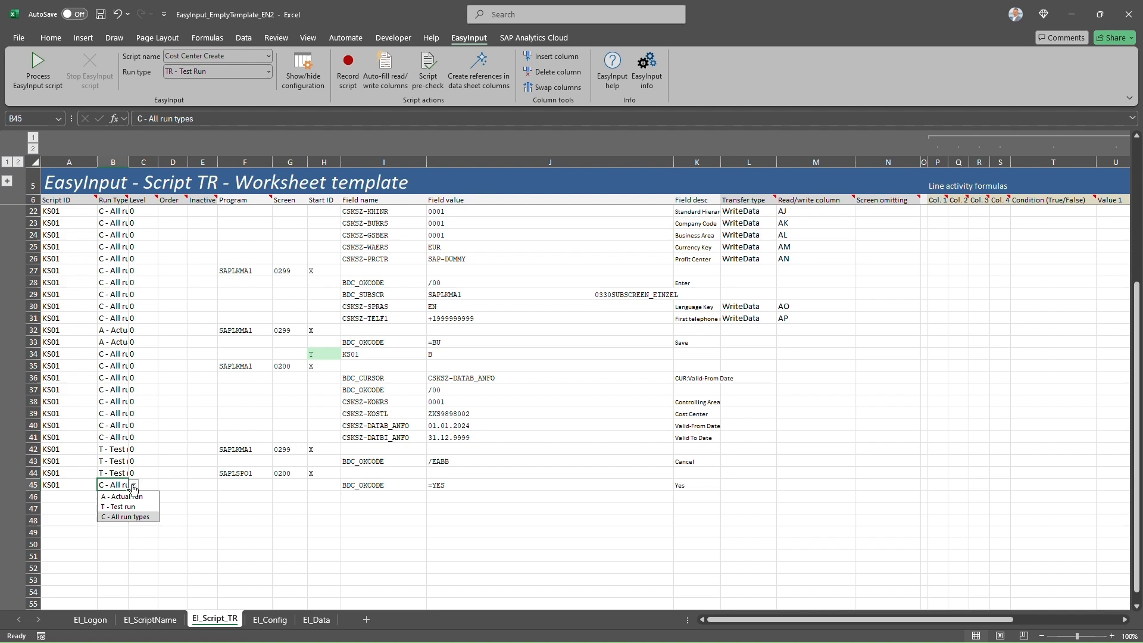
click(121, 508)
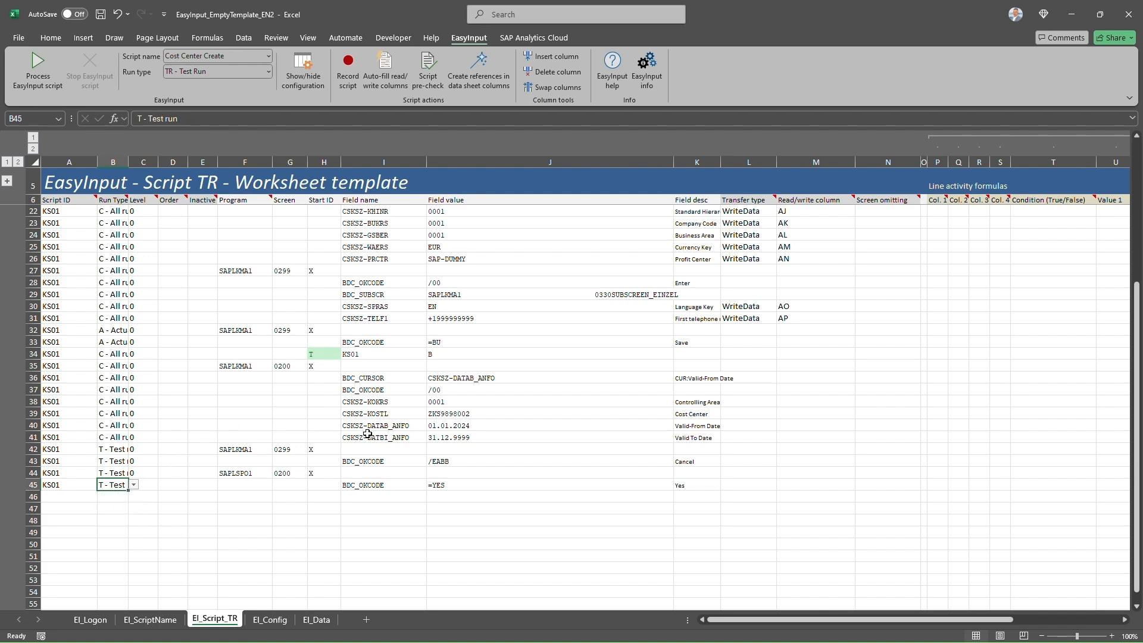
drag(440, 438, 326, 356)
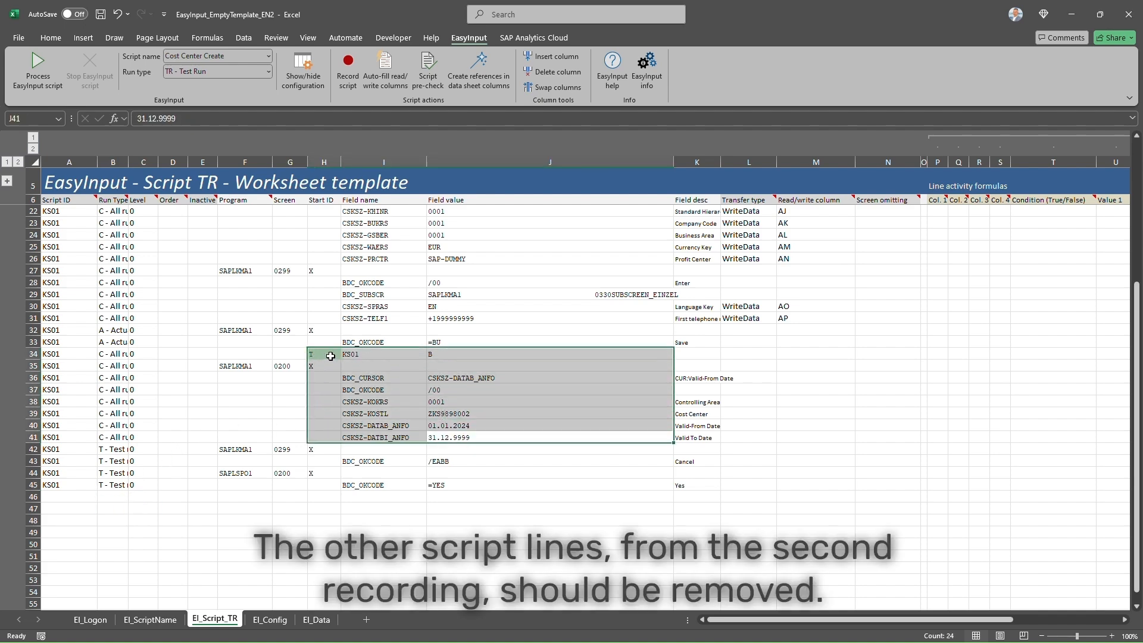
- Delete the redundant imported initial-screen rows 34–41 from the script
scroll(406, 351, up, 5)
drag(314, 211, 439, 278)
scroll(348, 448, down, 3)
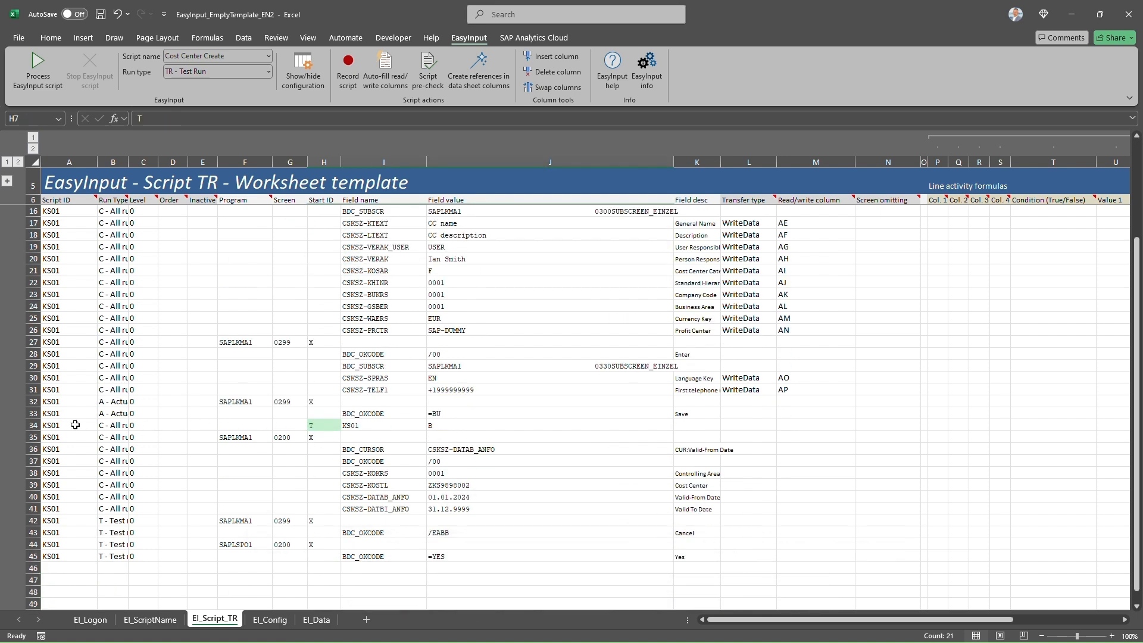
drag(33, 425, 34, 505)
right_click(156, 467)
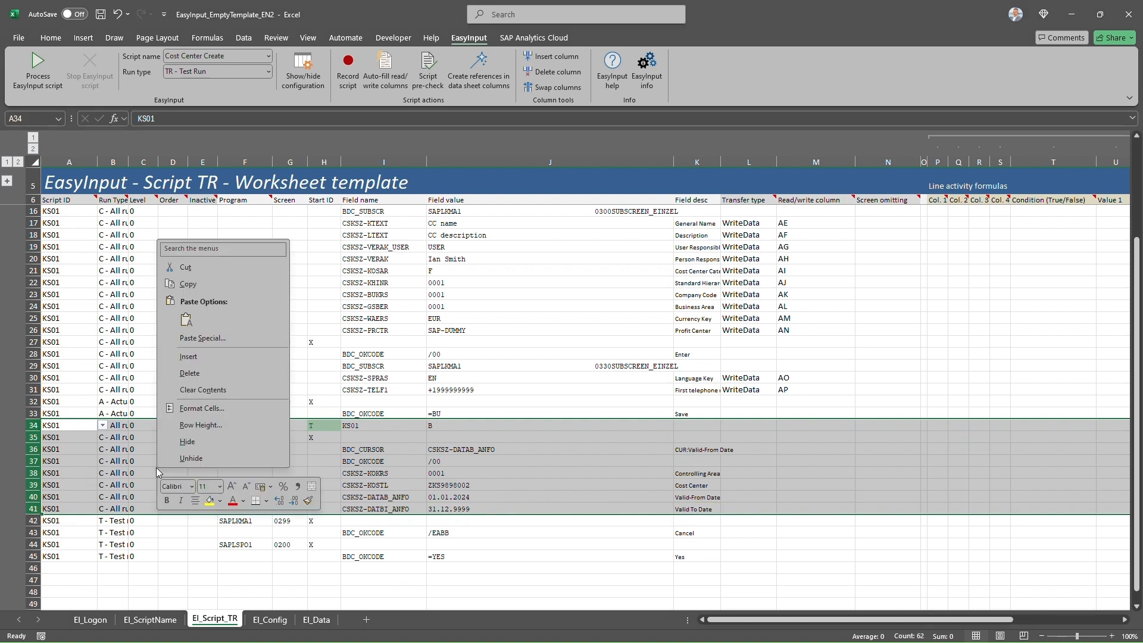
click(189, 374)
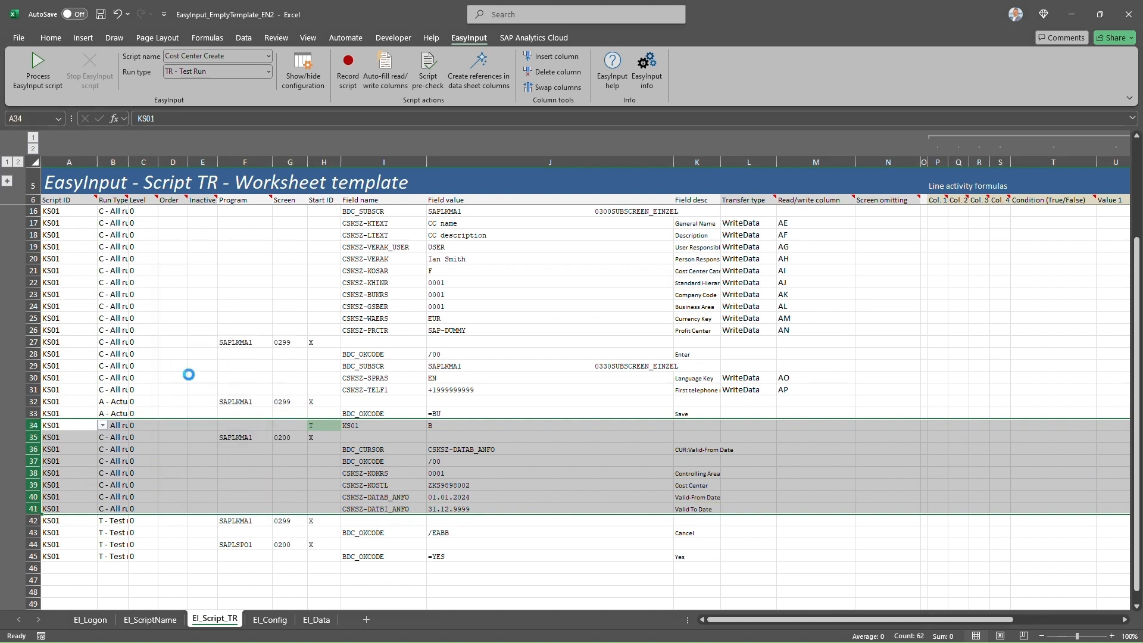
click(148, 429)
- Review the test-run cancel lines 34–37, the actual-run save lines 32–33, and their run types
drag(219, 426, 746, 463)
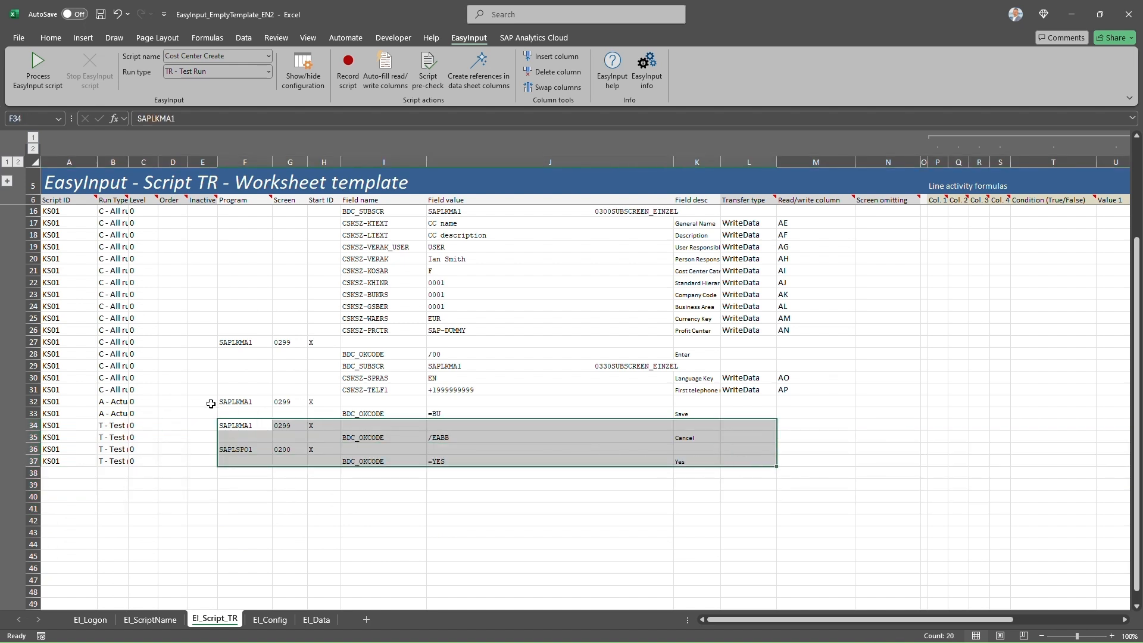
drag(221, 402, 691, 413)
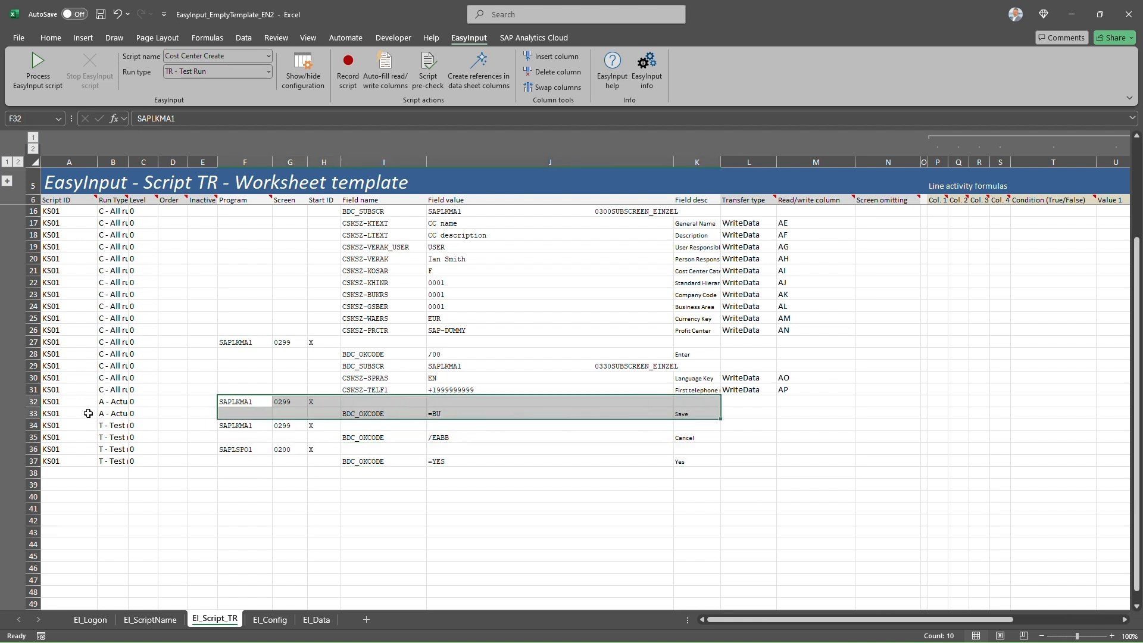
click(106, 413)
drag(107, 425, 110, 457)
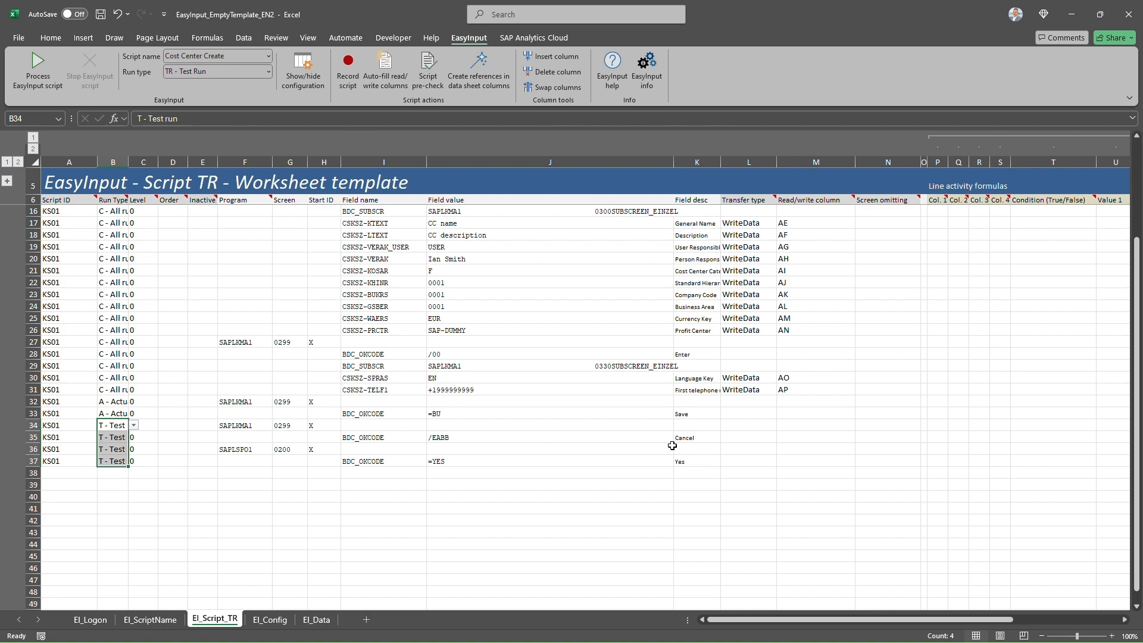
scroll(672, 445, up, 3)
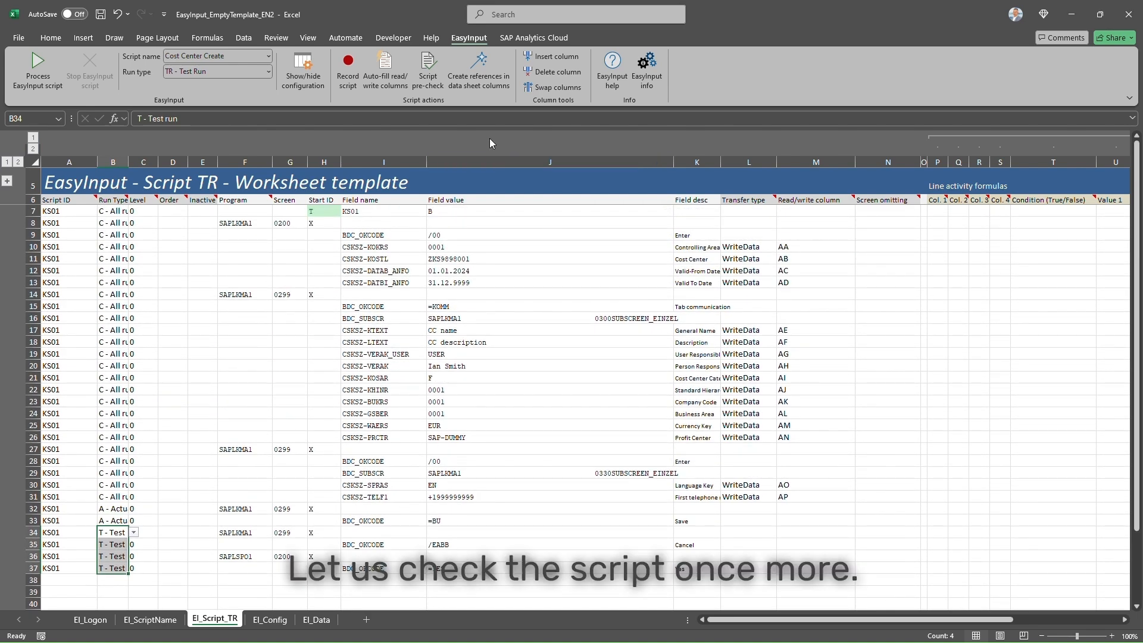
- Pass the script pre-check with no errors and create the EI_Data column references CO Area–Telephone 1
click(428, 71)
click(624, 369)
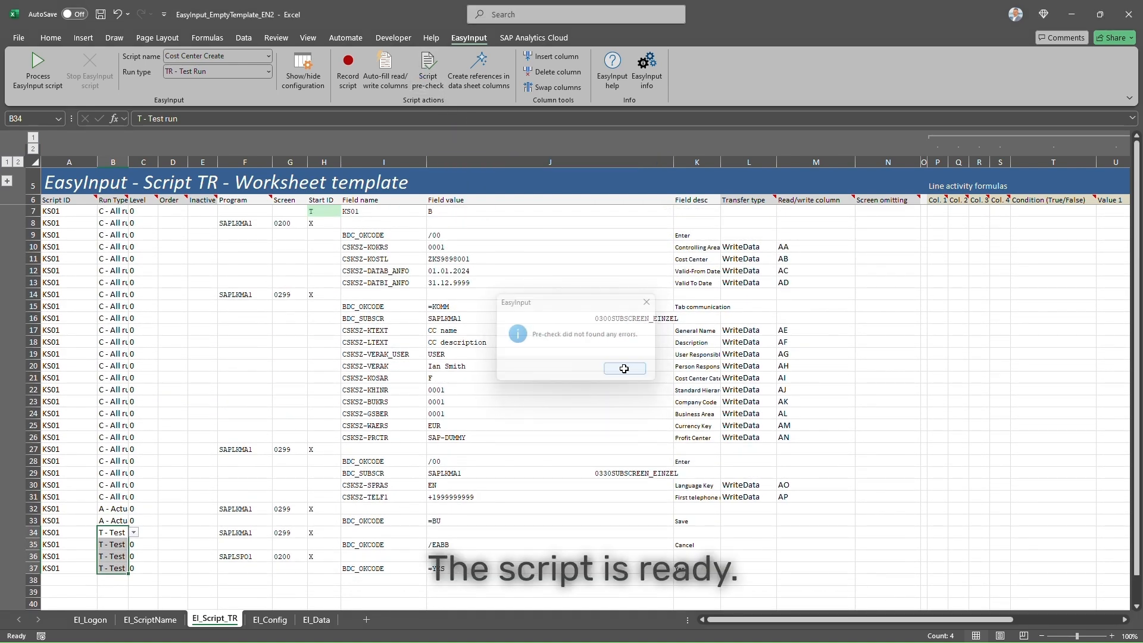
click(481, 74)
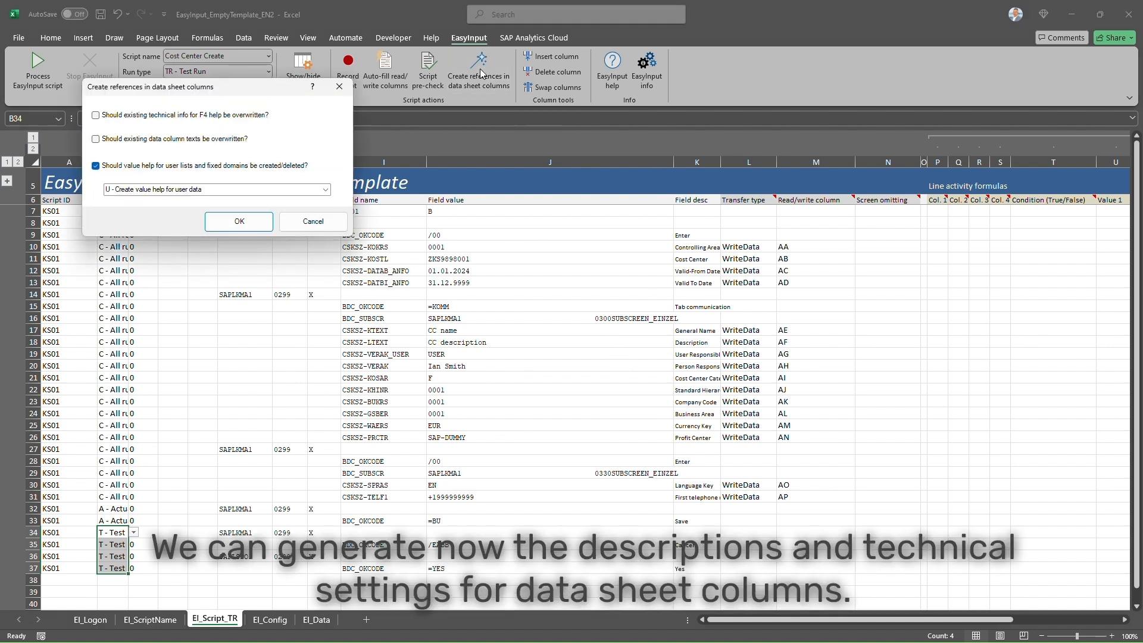
click(239, 221)
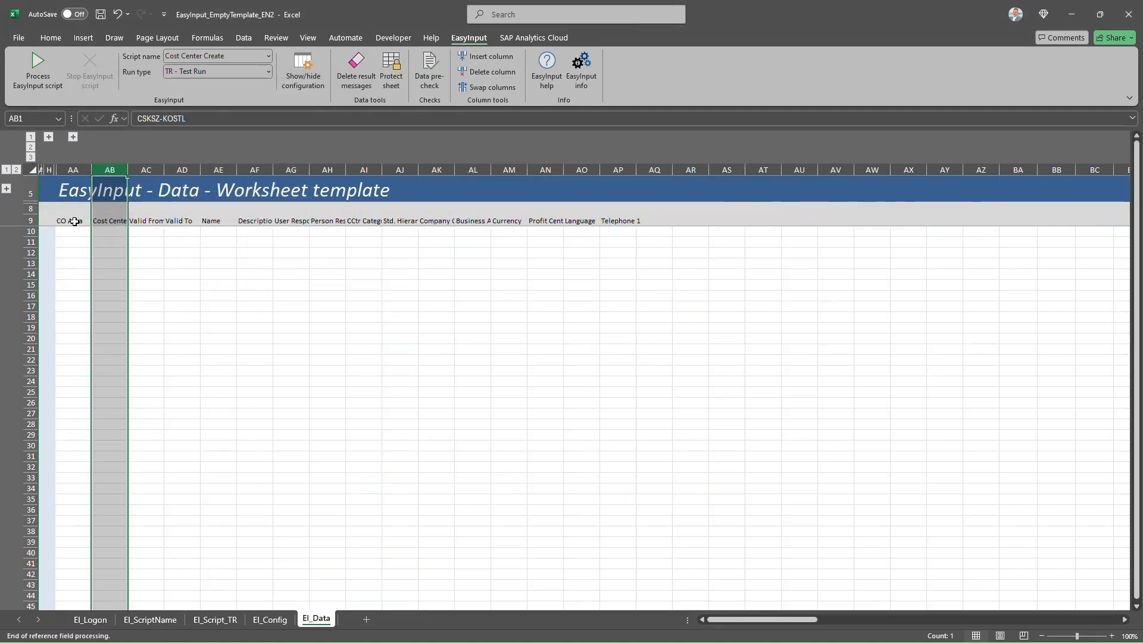
- Expand the technical settings rows 1–4 and autofit columns AB through AF
click(8, 189)
double_click(126, 171)
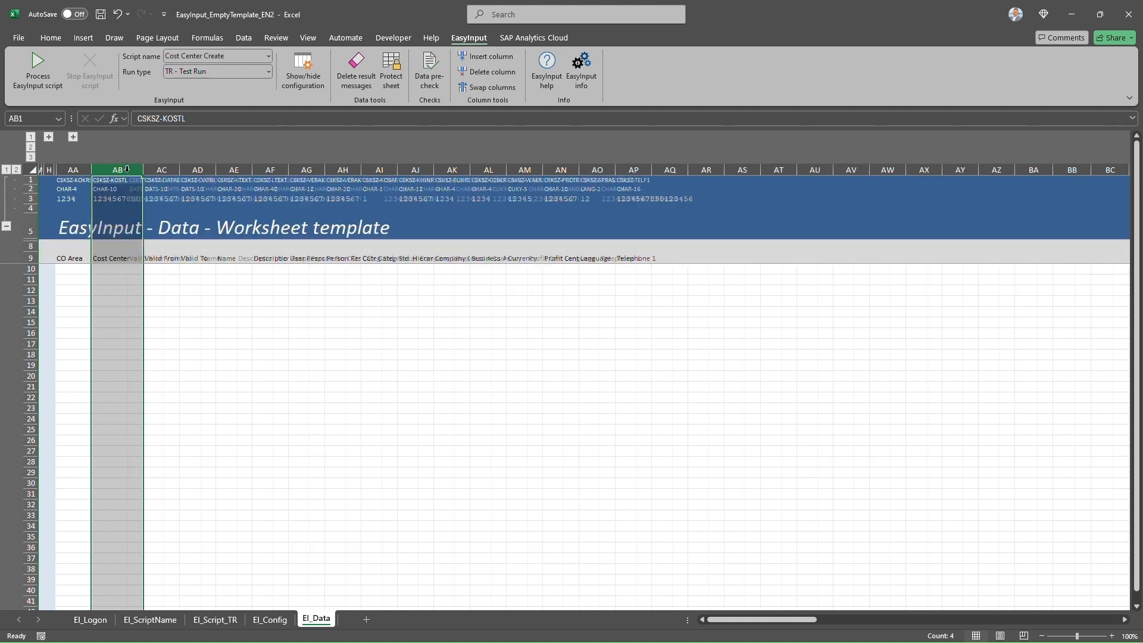
double_click(179, 172)
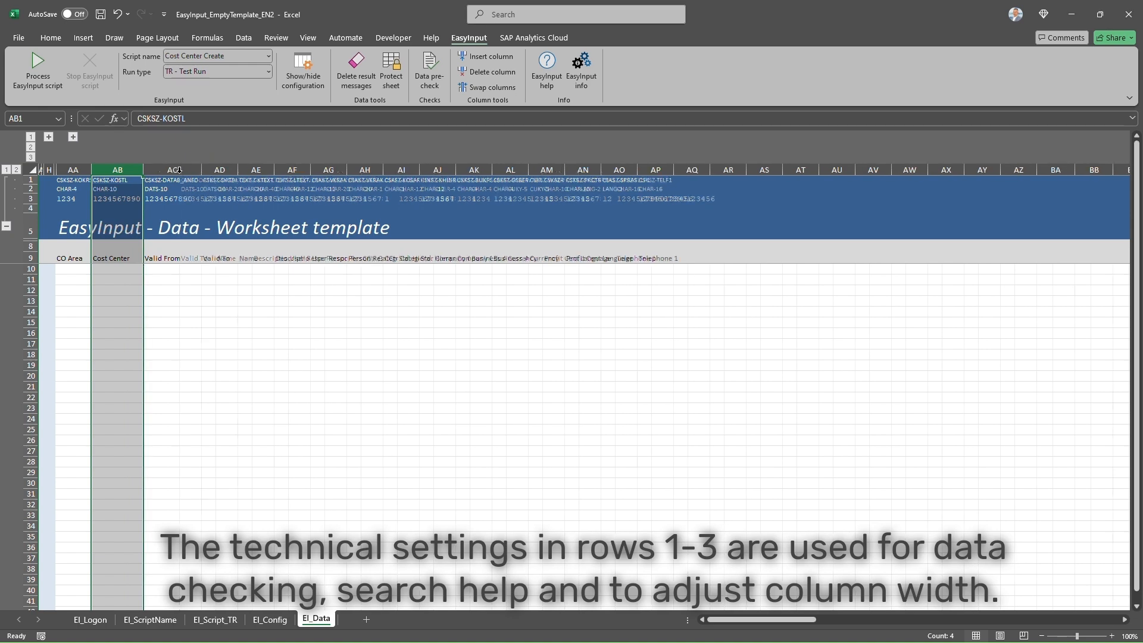
double_click(236, 171)
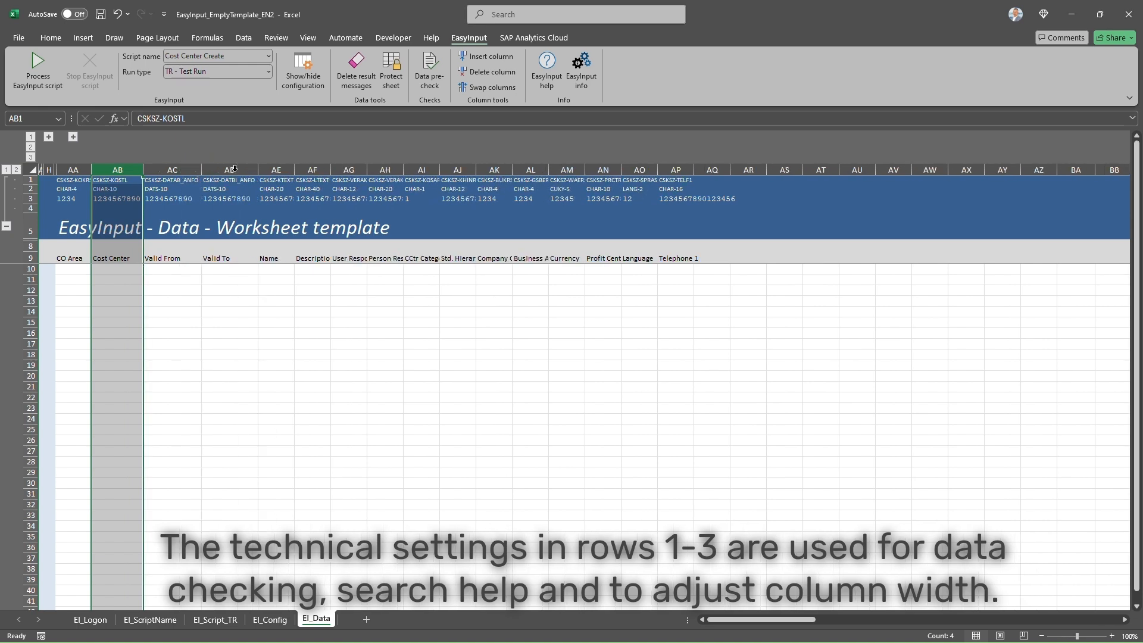
double_click(292, 171)
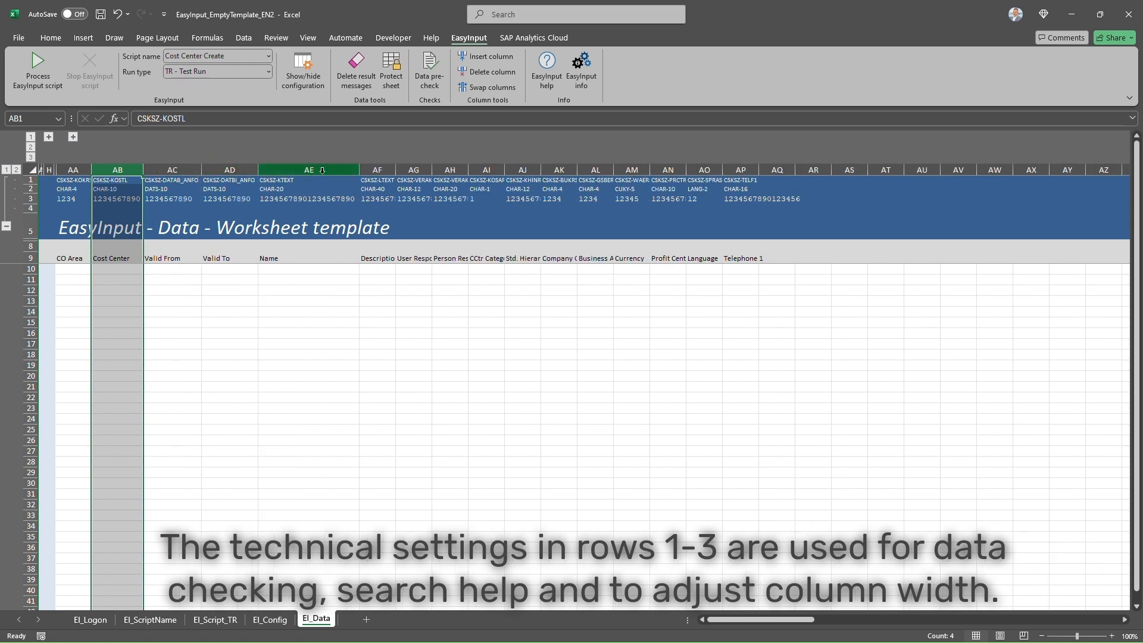
double_click(395, 172)
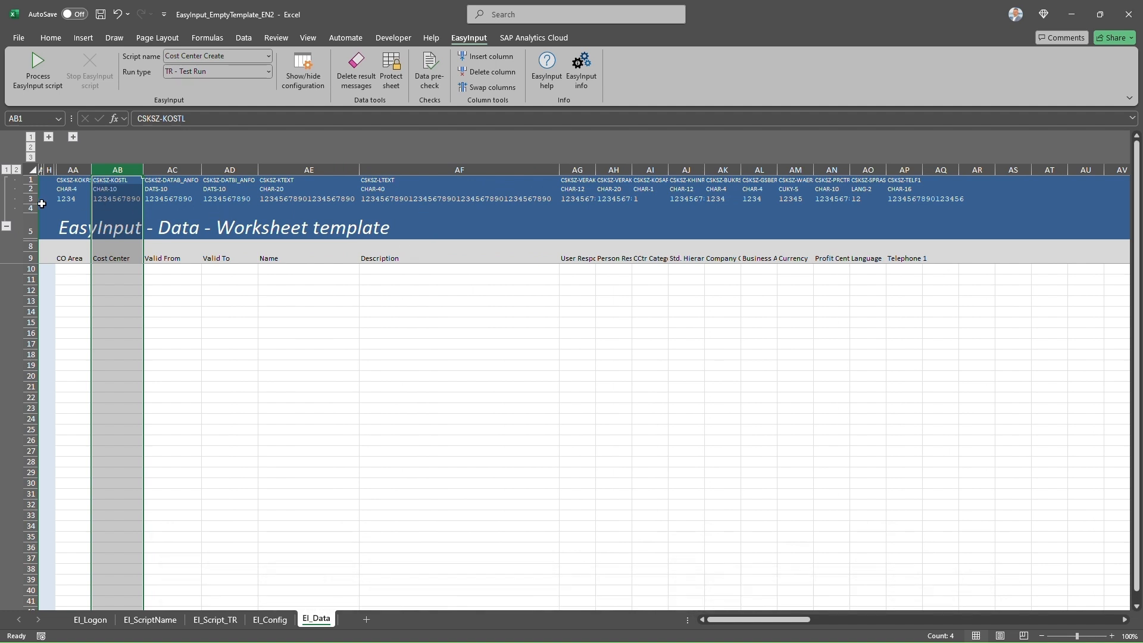
- Select the technical settings in rows 1–3 through AP and the CO Area–Telephone 1 heading row
drag(60, 177, 488, 201)
drag(745, 203, 920, 200)
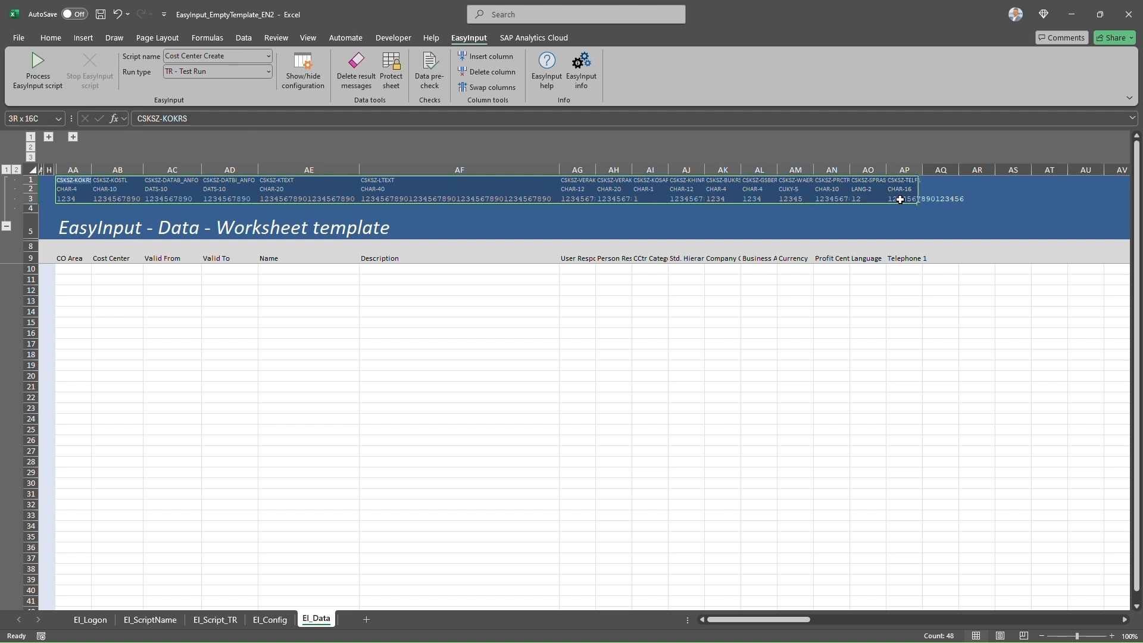
drag(55, 255, 900, 262)
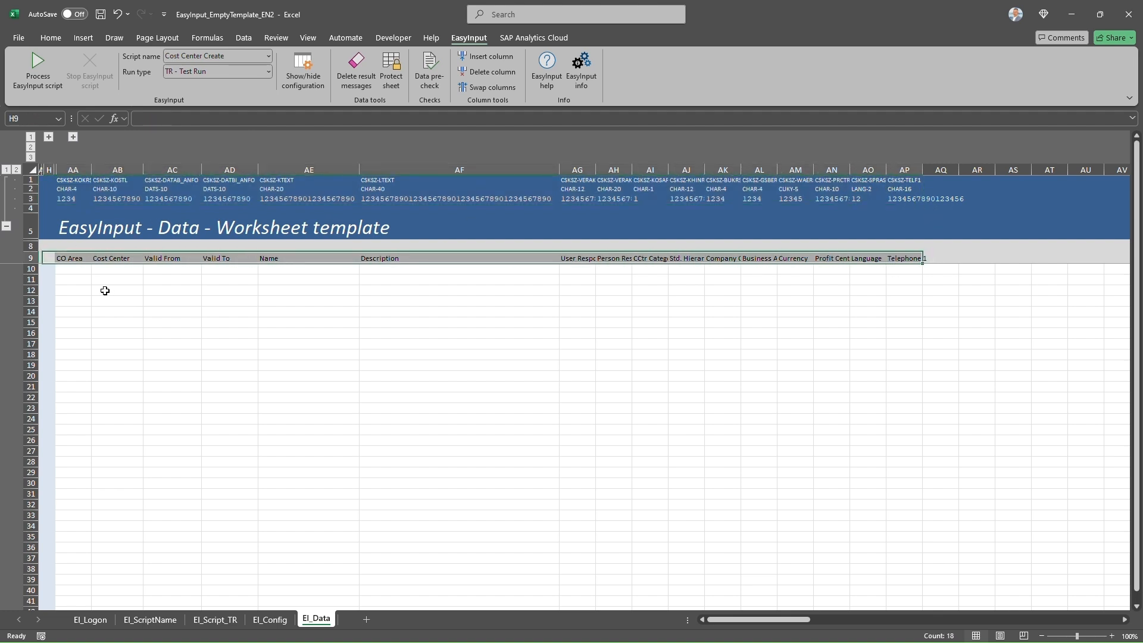
- Collapse rows 1–4, then paste EI_Script_TR J10:J13 transposed into EI_Data starting at AA10
click(7, 227)
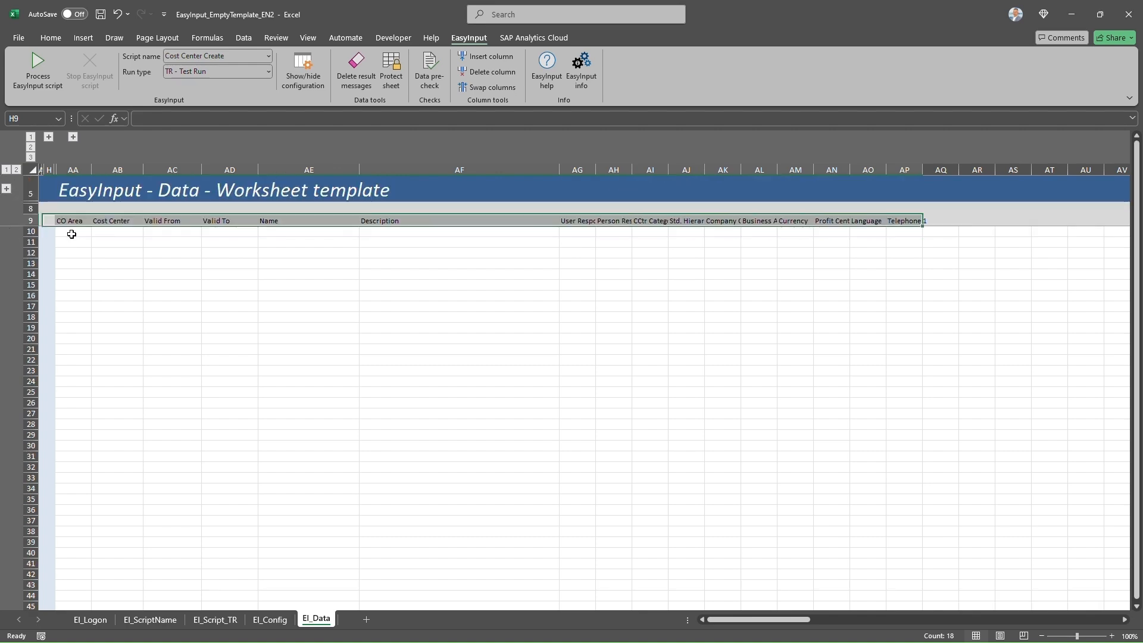
click(214, 620)
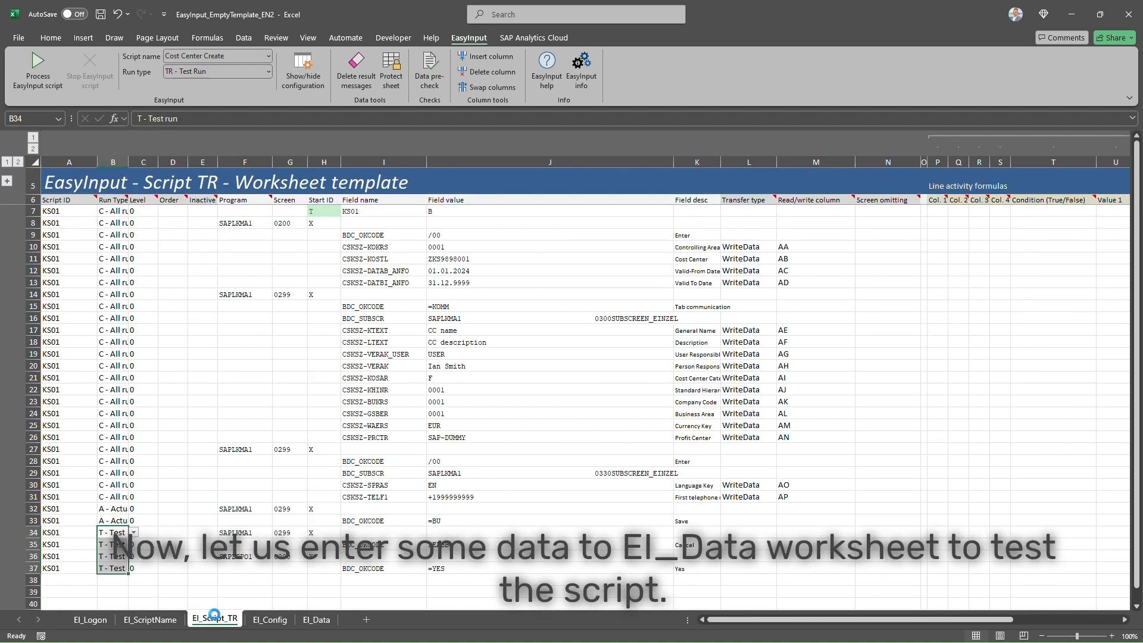
drag(448, 249, 451, 283)
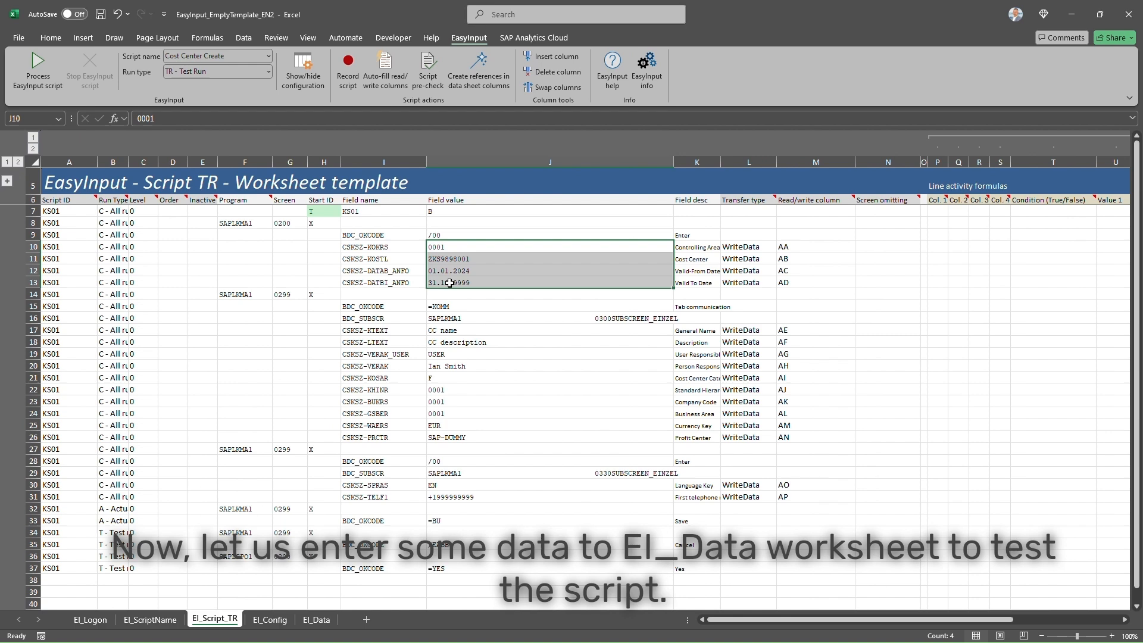
key(ctrl+c)
click(317, 619)
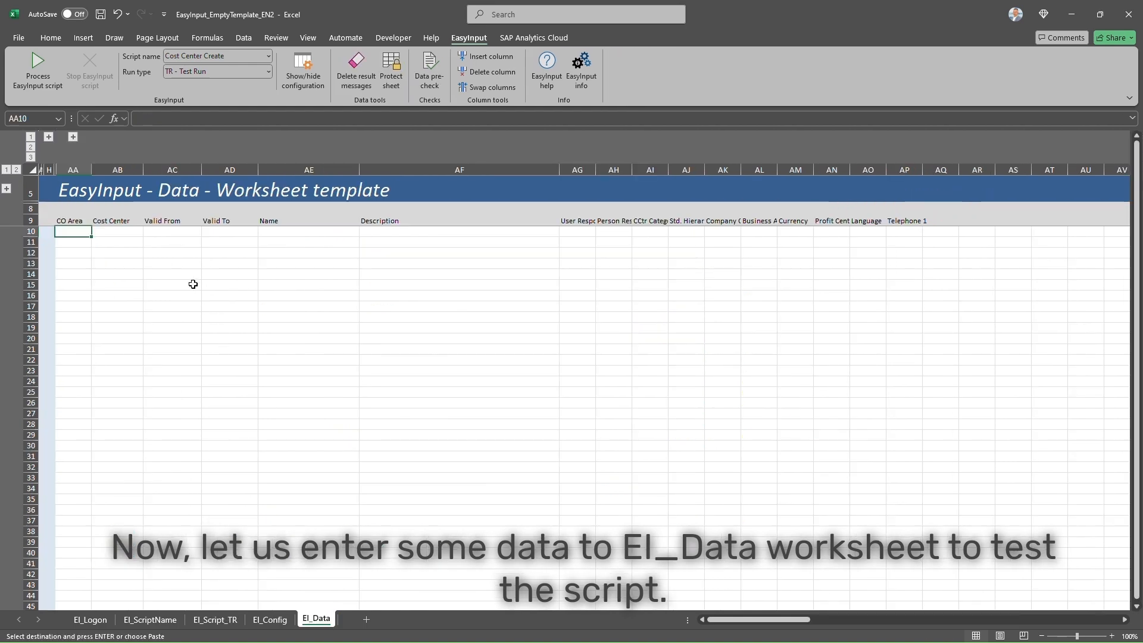
right_click(82, 231)
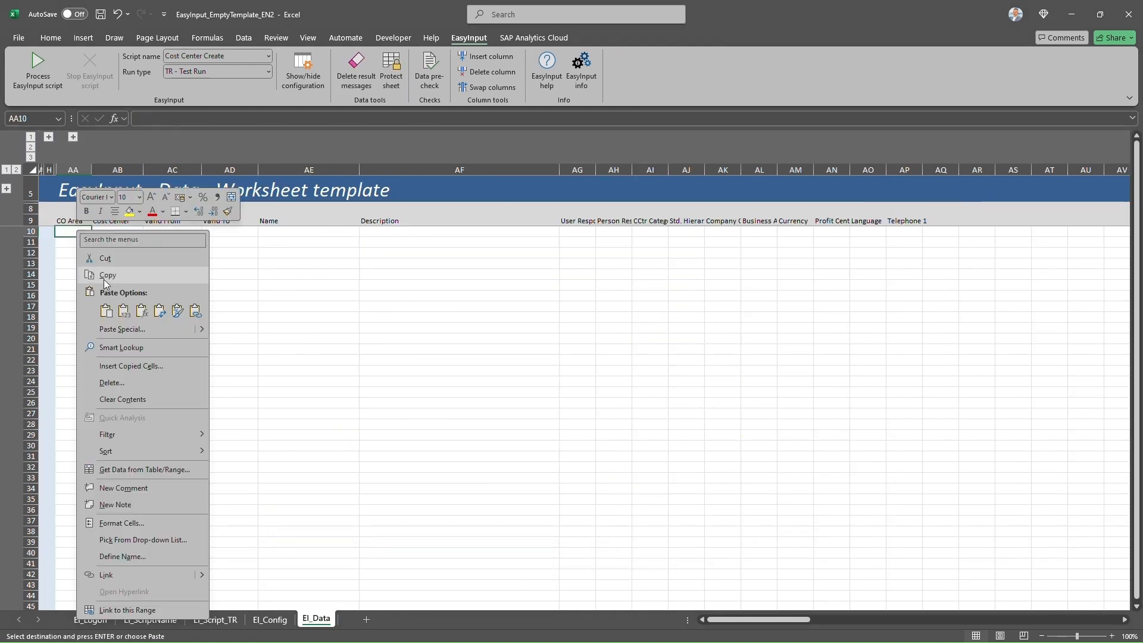
click(158, 329)
click(166, 406)
click(191, 423)
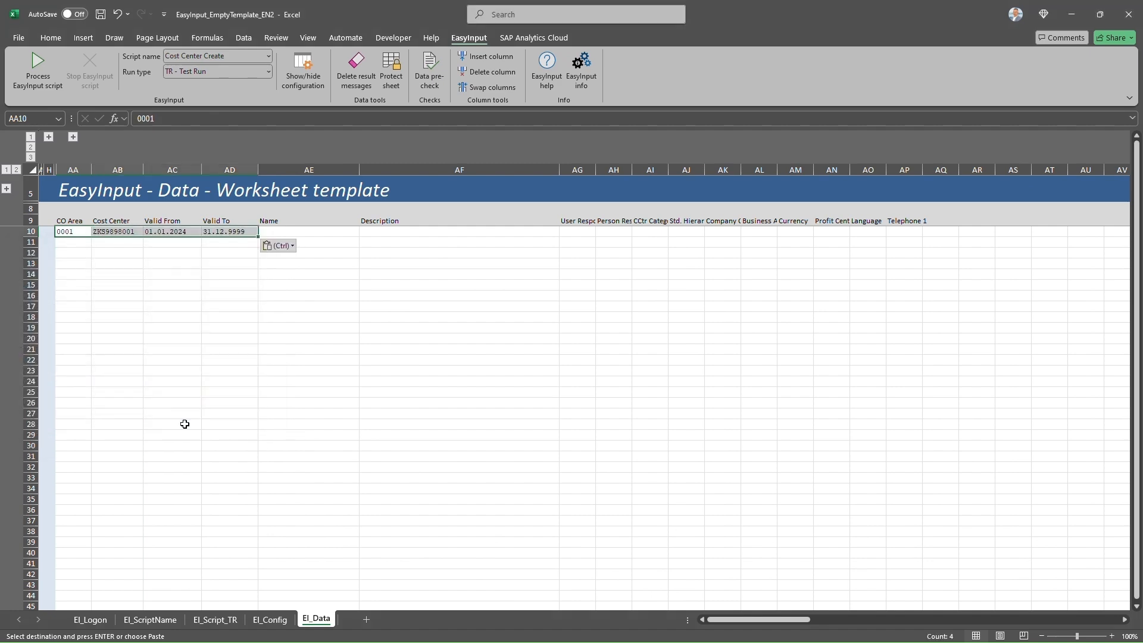
- Paste the ten script values J17:J26 transposed into EI_Data AE10:AN10
click(215, 619)
drag(443, 332, 454, 437)
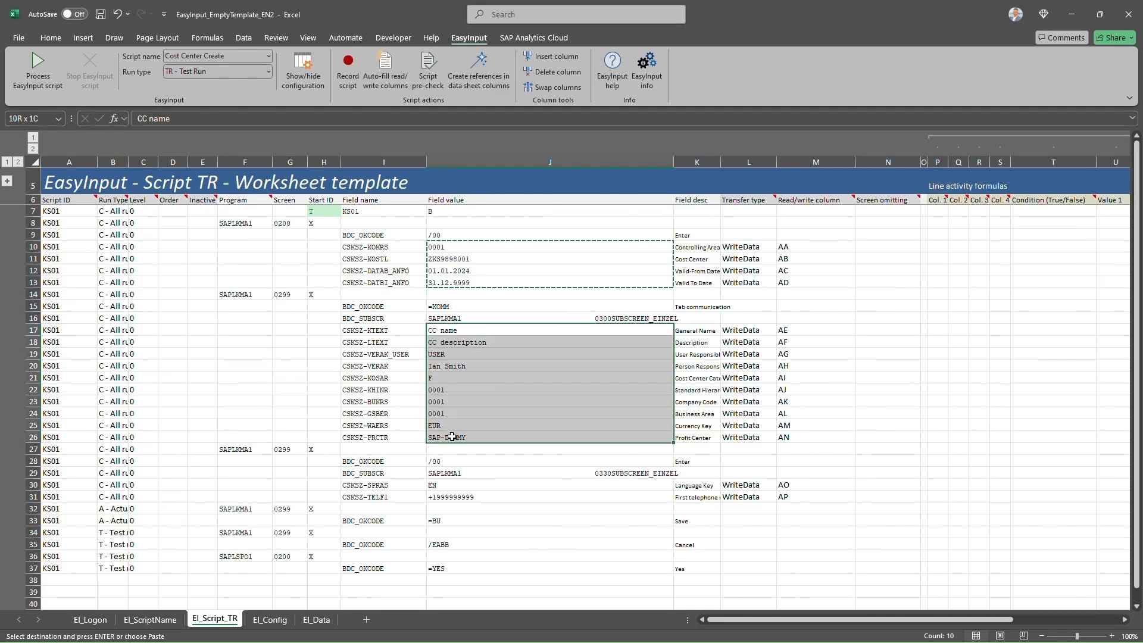
key(ctrl+c)
click(319, 620)
right_click(302, 231)
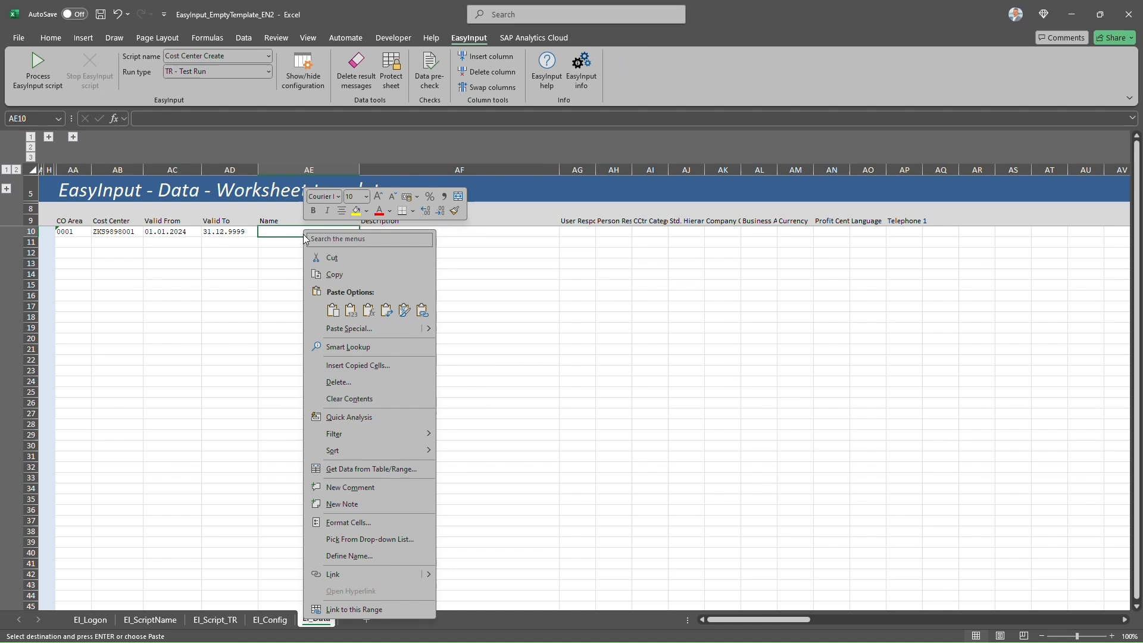
click(316, 327)
click(393, 408)
click(419, 424)
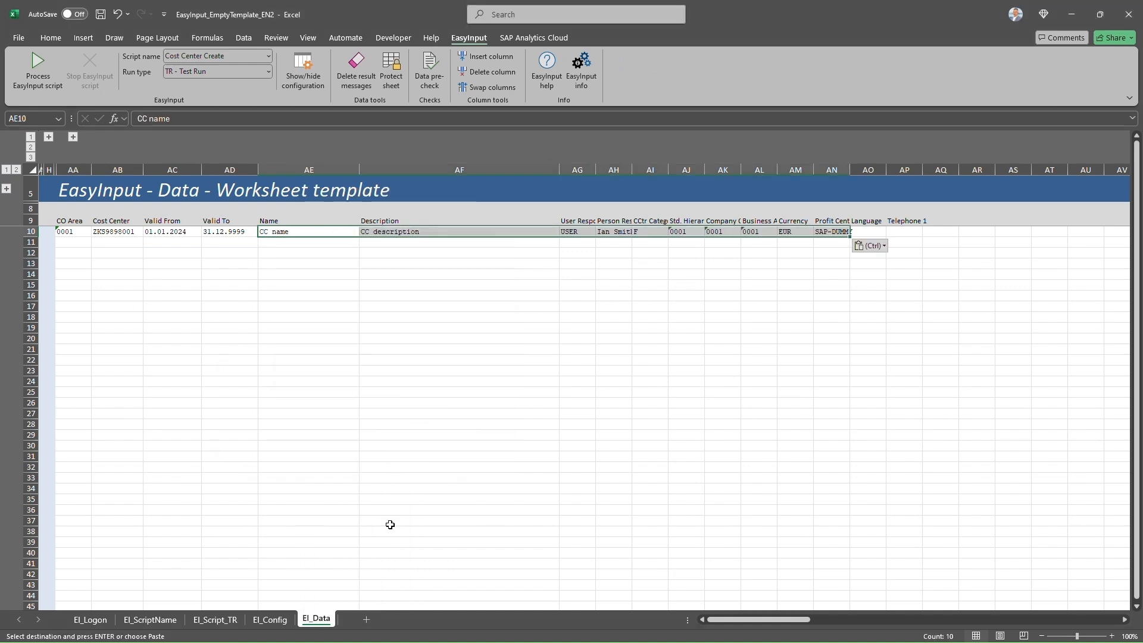
- Paste the language and telephone values J30:J31 transposed into AO10:AP10
click(215, 620)
drag(434, 486, 440, 497)
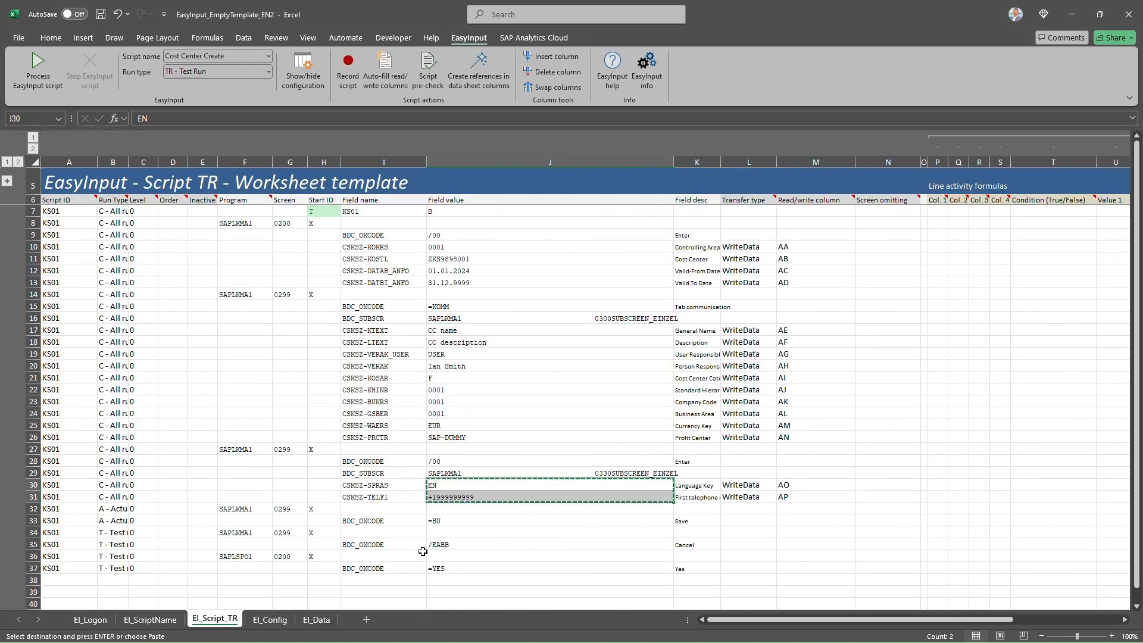
key(ctrl+c)
click(316, 620)
click(864, 231)
right_click(864, 231)
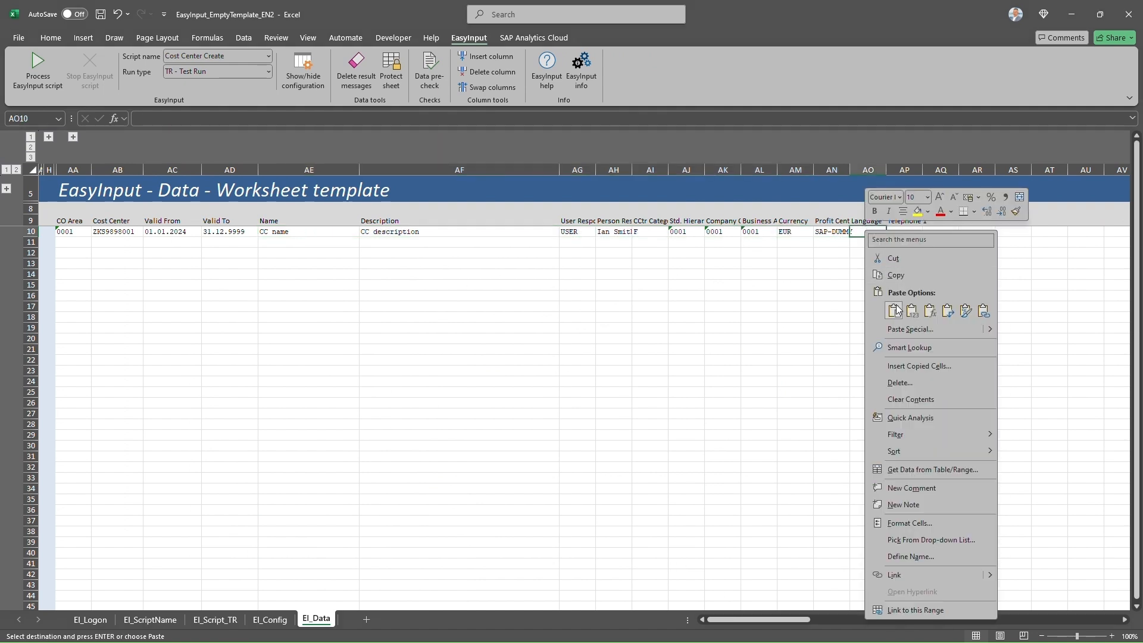
click(889, 331)
click(912, 408)
click(955, 424)
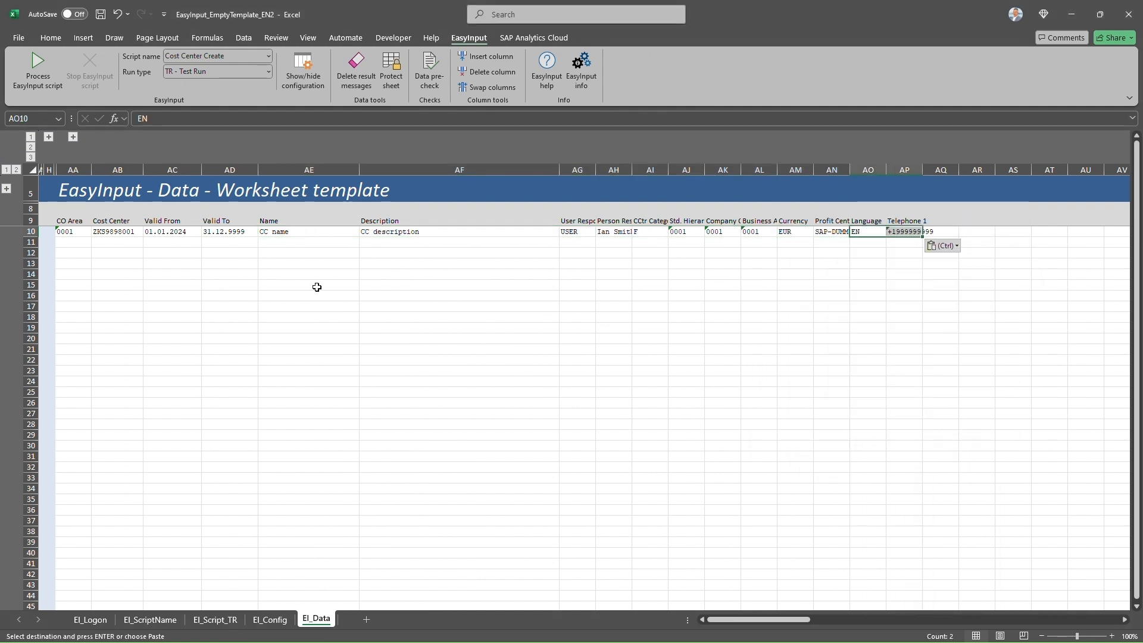
- Change the cost center in AB10 to end in 9001, giving ZKS9899001
double_click(135, 231)
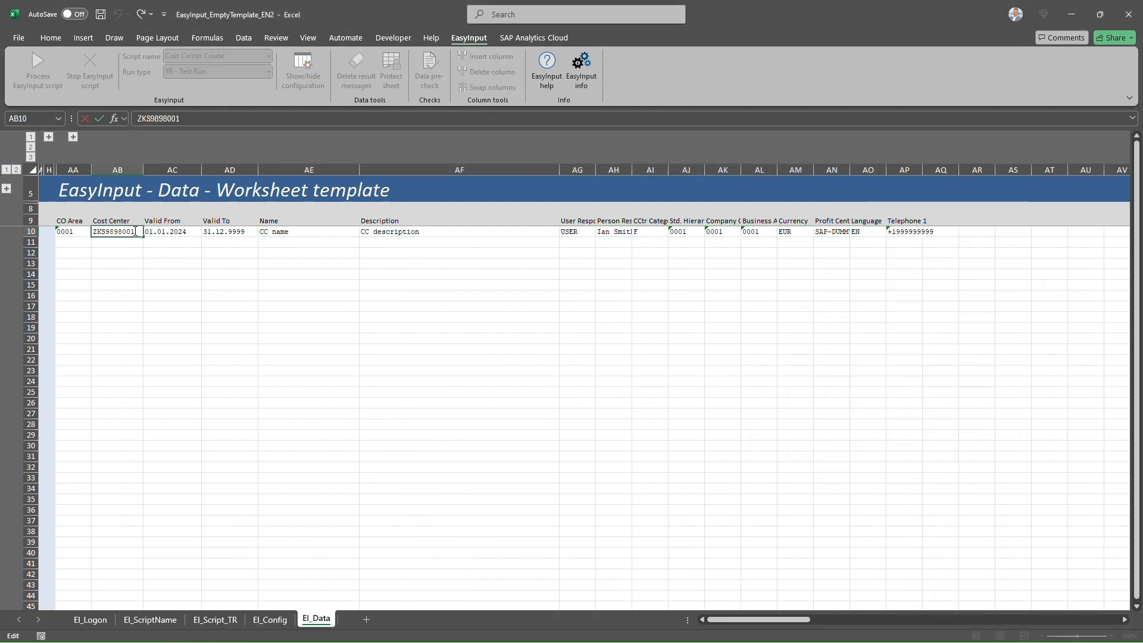
drag(135, 231, 908, 232)
text(9001)
- Copy data row 10 into rows 11 and 12, changing AB11's cost center to ZKS9899002
key(ctrl+c)
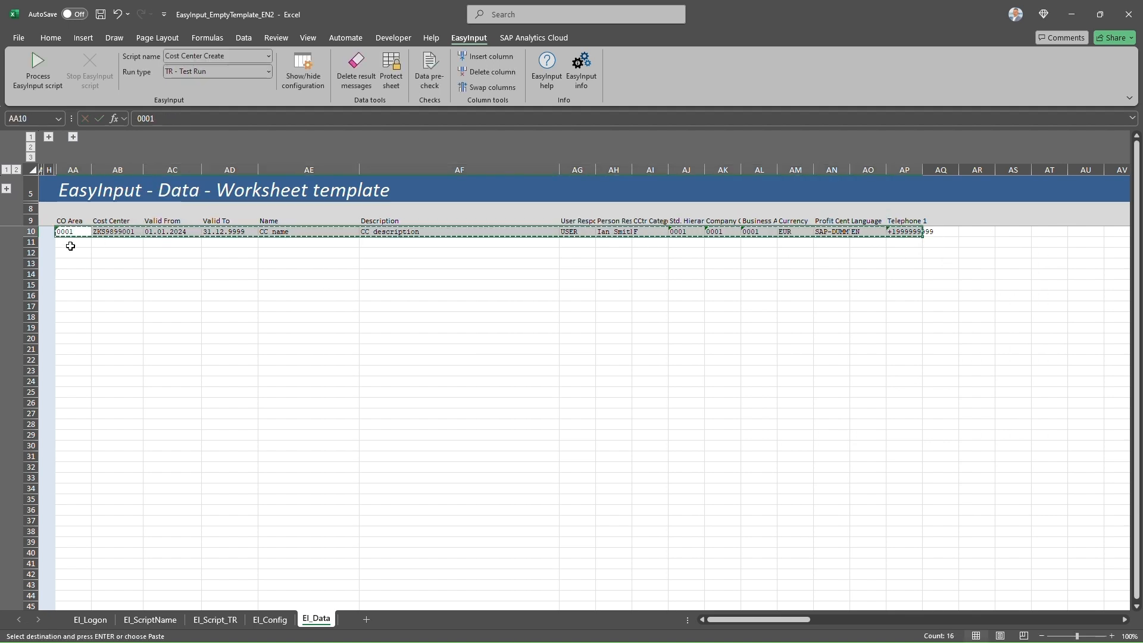
click(70, 246)
key(ctrl+v)
click(72, 252)
key(ctrl+v)
double_click(138, 242)
key(BackSpace)
text(2)
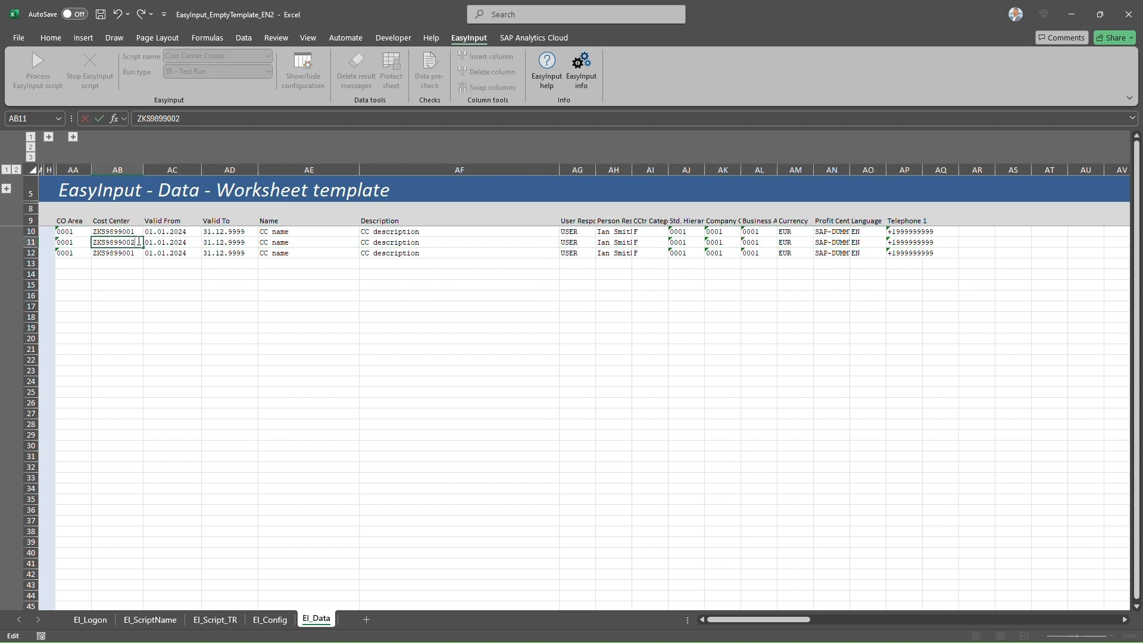
key(Return)
- Copy cost center ZKS9899002 into AB12 and expand the Test run and Actual run columns
drag(137, 233, 138, 243)
click(136, 244)
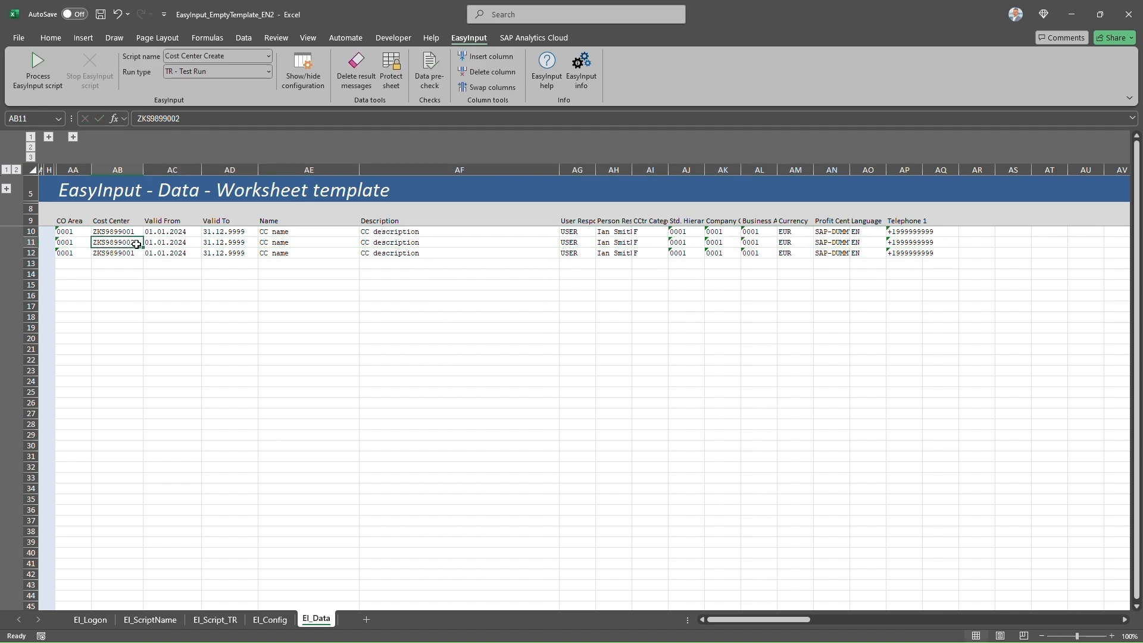
key(ctrl+c)
click(137, 253)
key(ctrl+v)
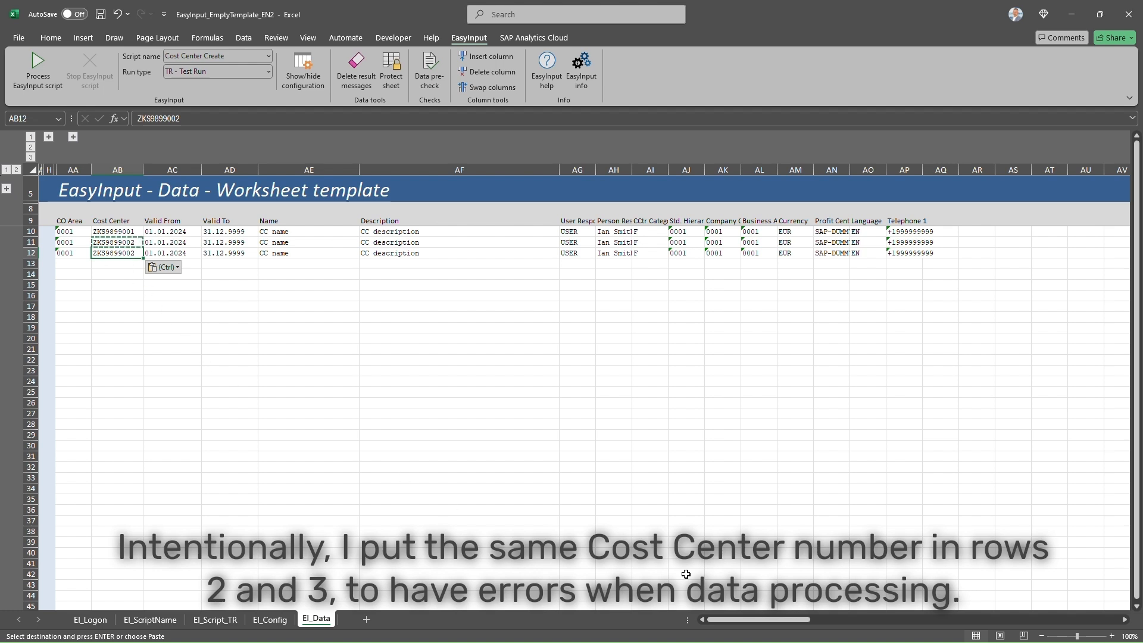
key(Escape)
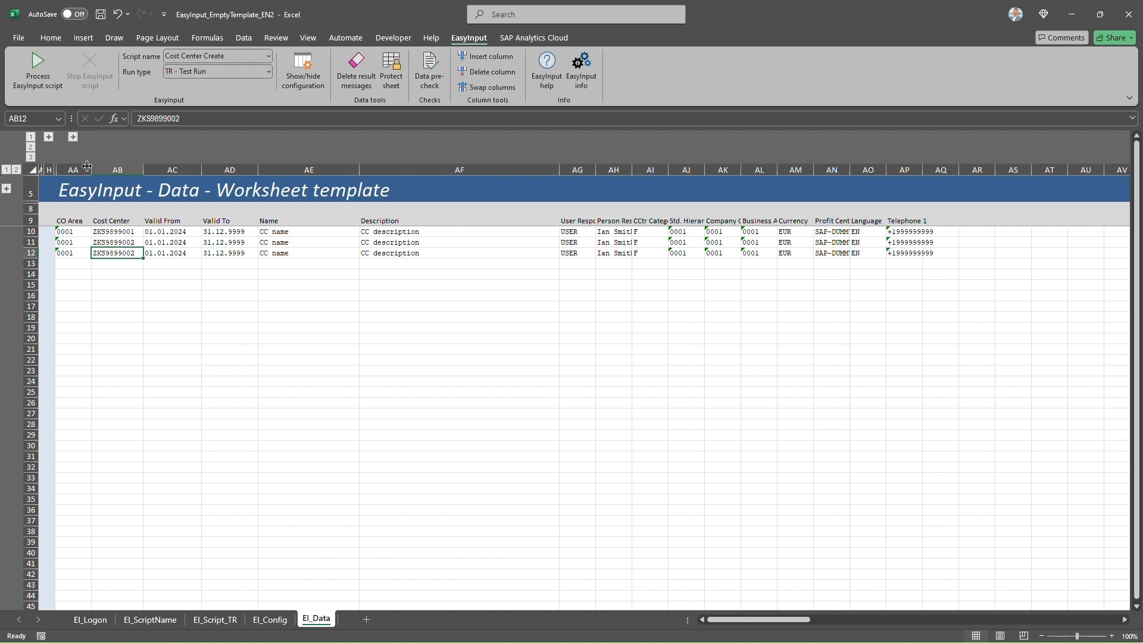
click(49, 137)
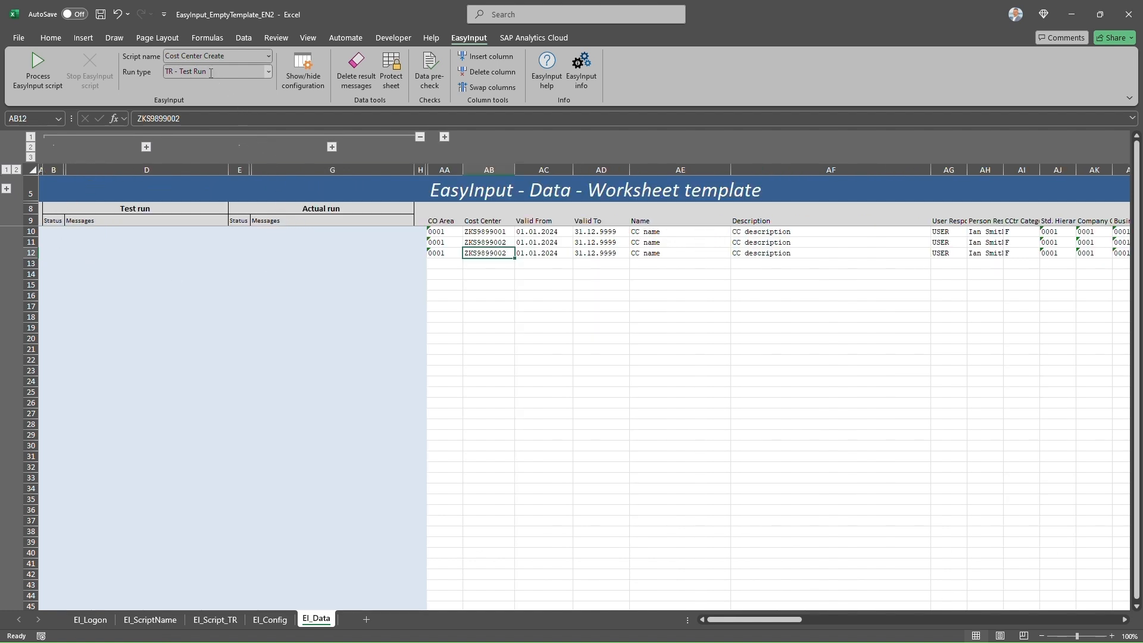
- Enter 'Cost Center Create' as the EasyInputName in EI_Config, then return to EI_Data
click(269, 619)
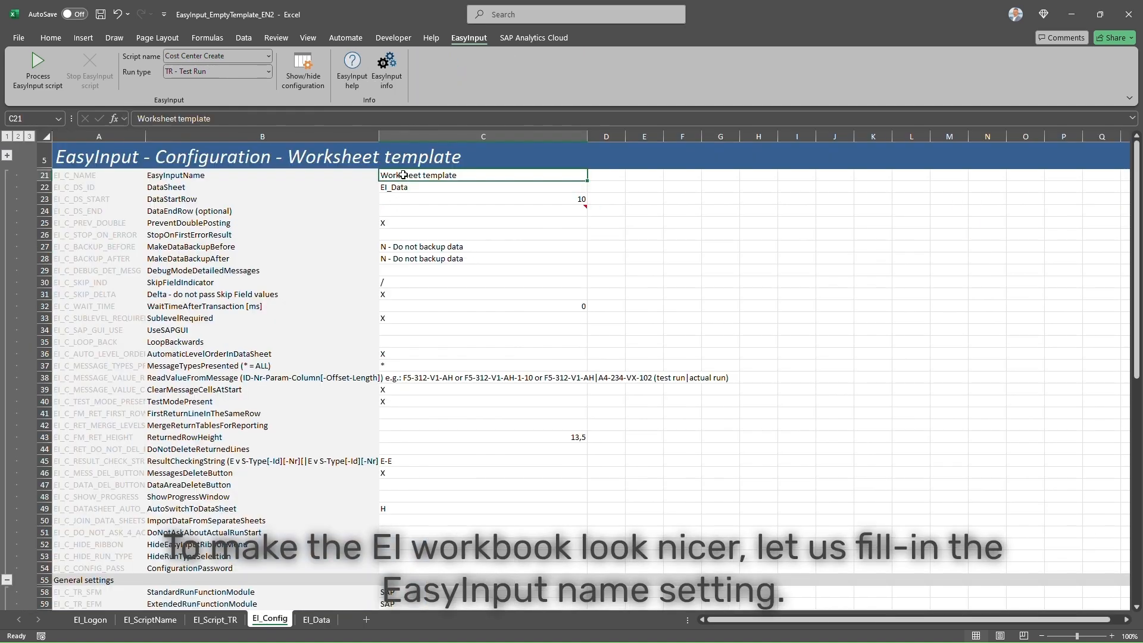
text(Co)
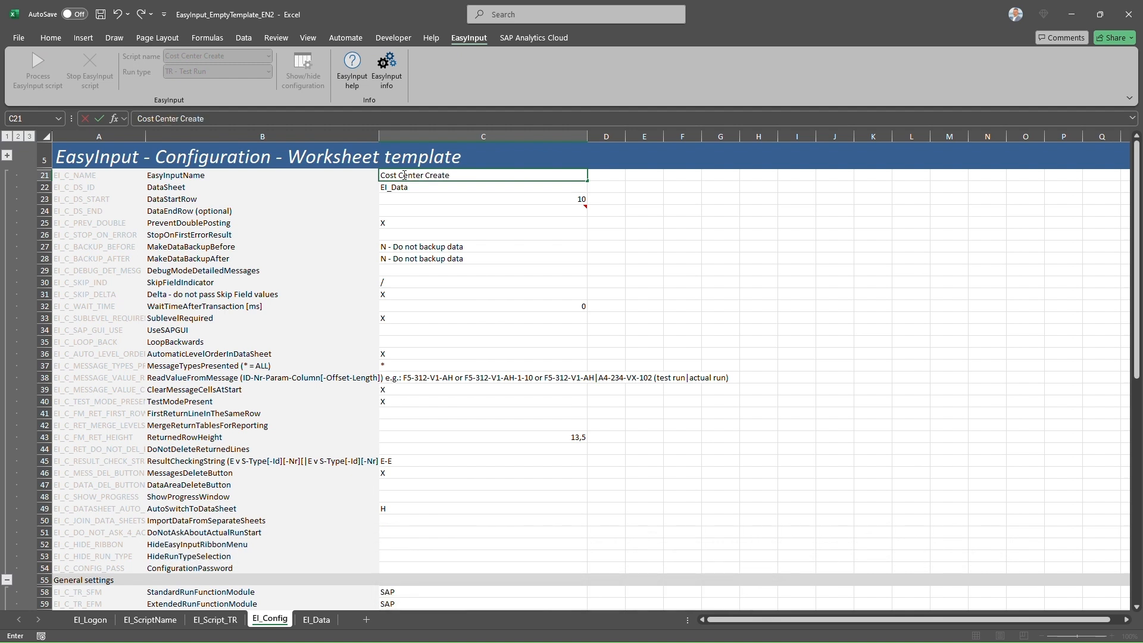
text(st Center Create)
key(Return)
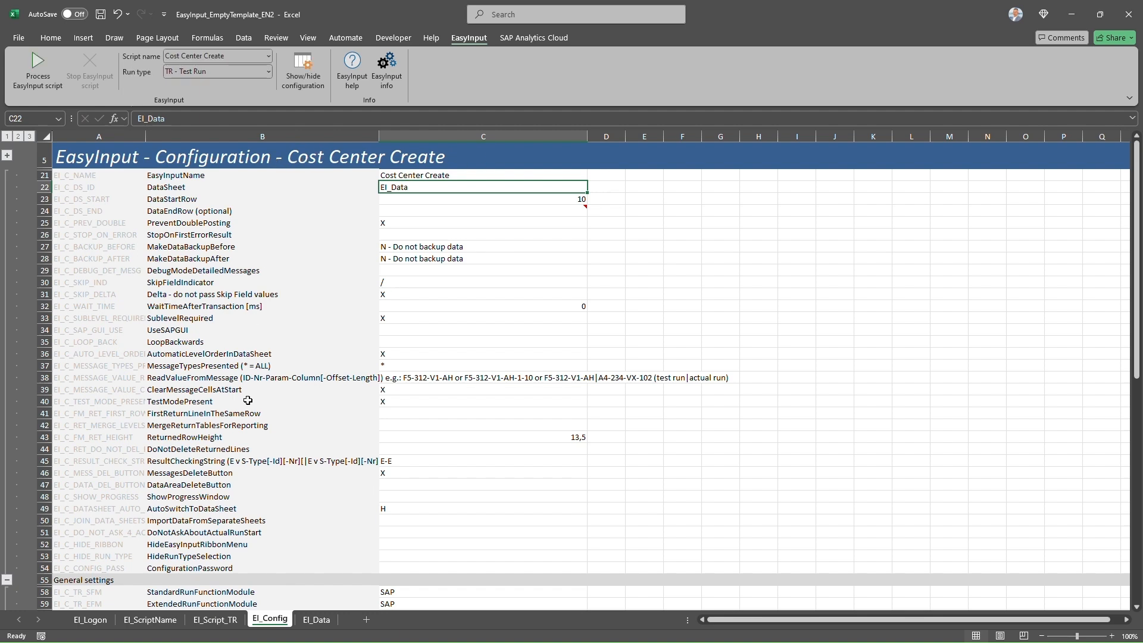
click(316, 619)
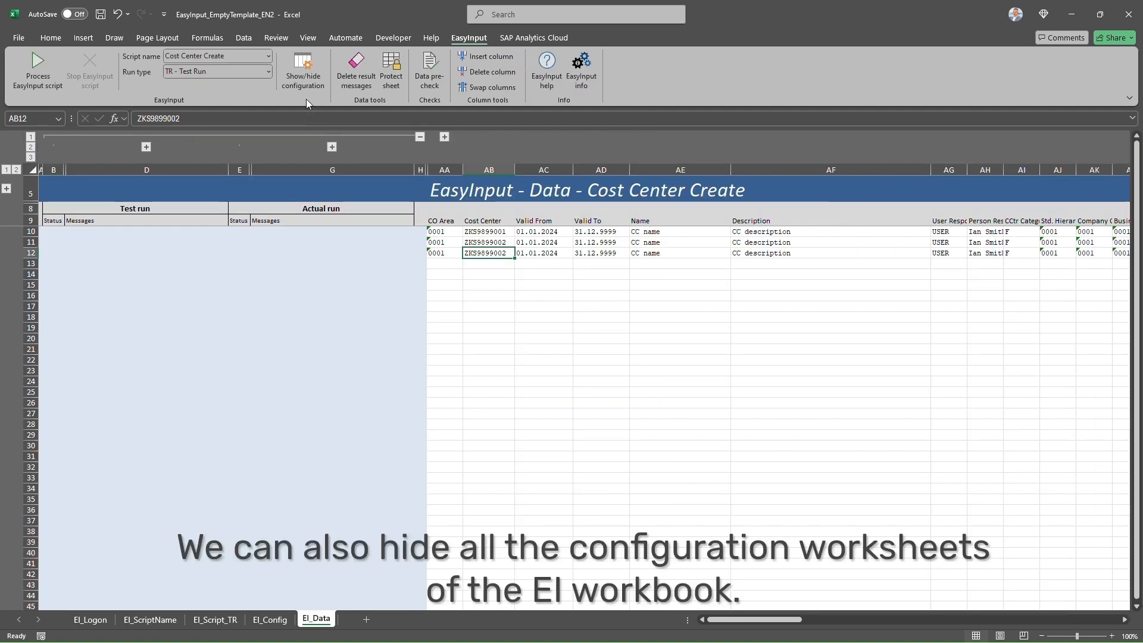
- Hide the configuration sheets and run the KS01 test run, with rows 10–12 returning OK
click(303, 68)
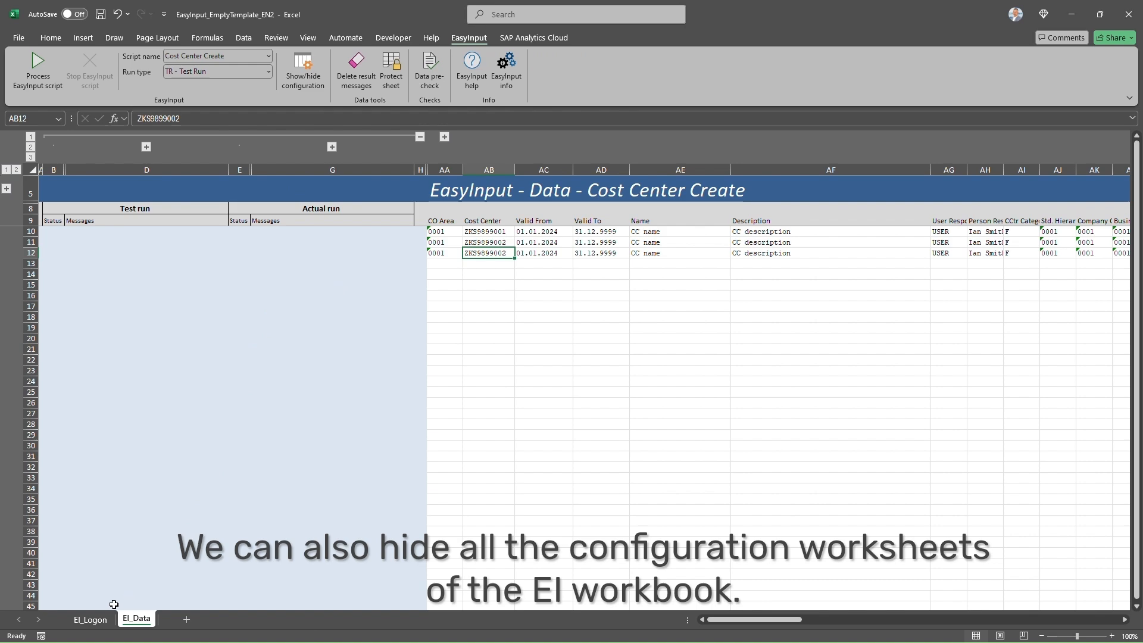
click(90, 620)
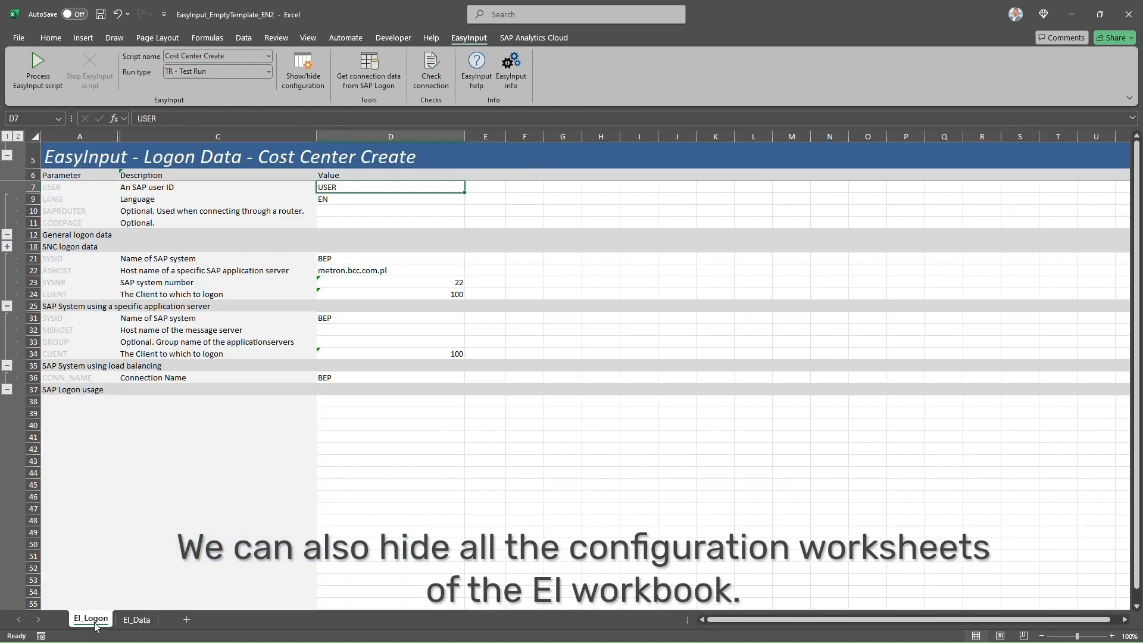
click(137, 621)
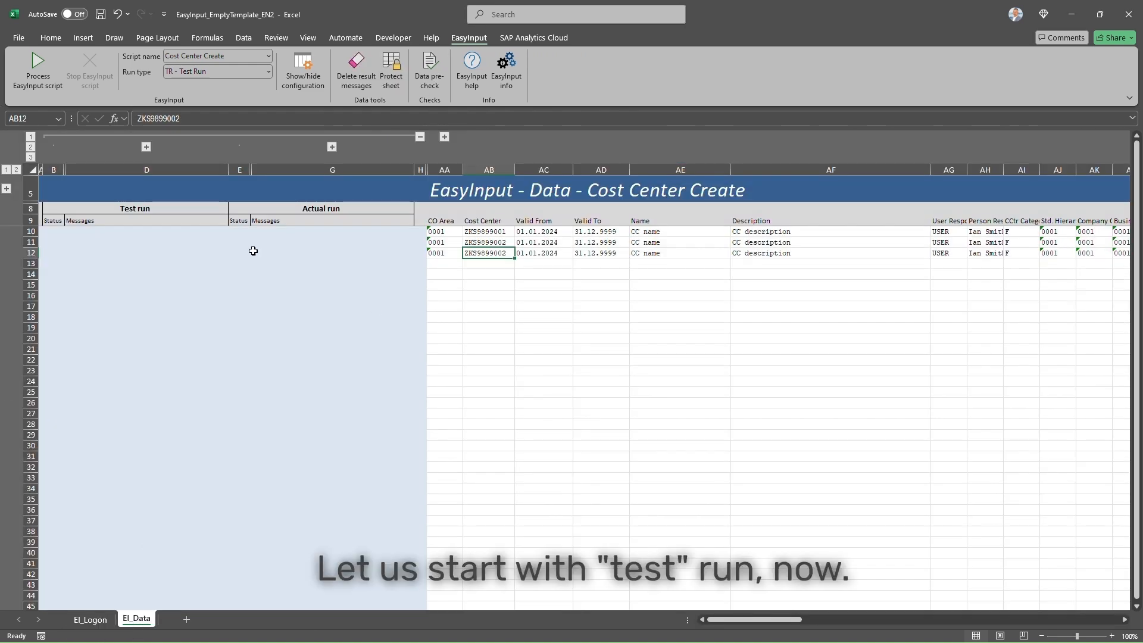
click(38, 74)
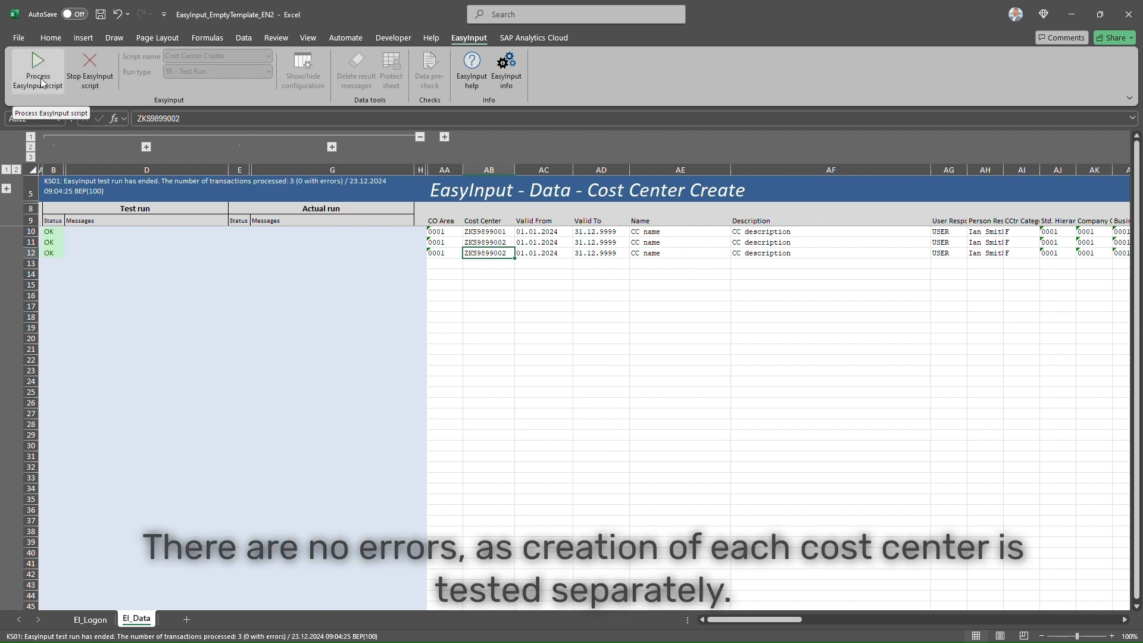
drag(53, 232, 53, 253)
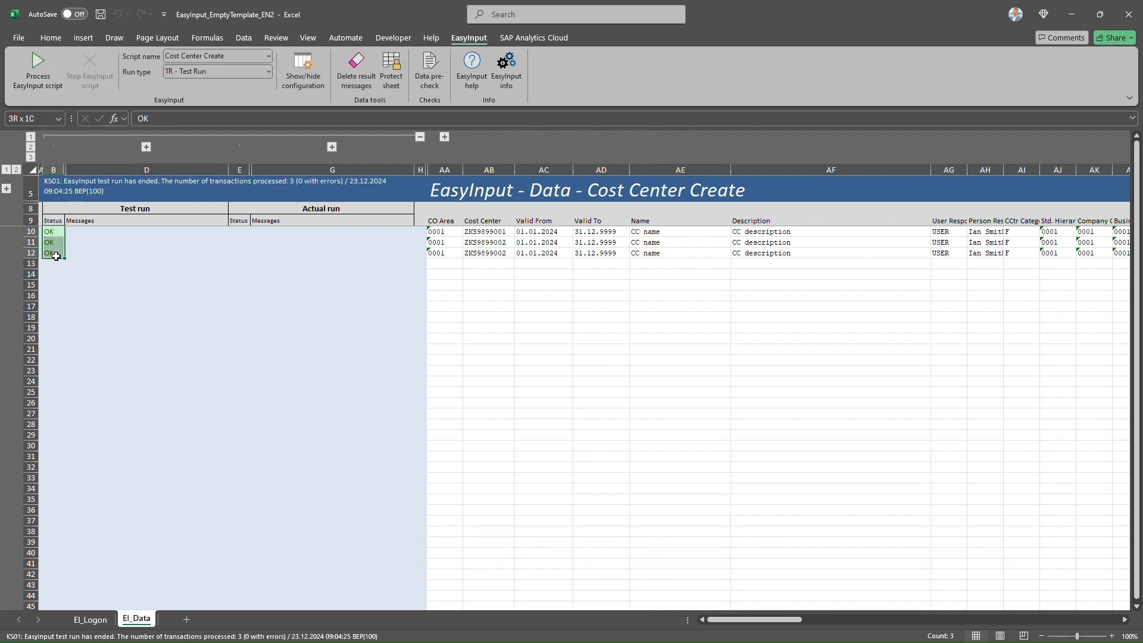
- Process the script with run type 'AN - Actual Run On New', confirming actual mode
click(267, 71)
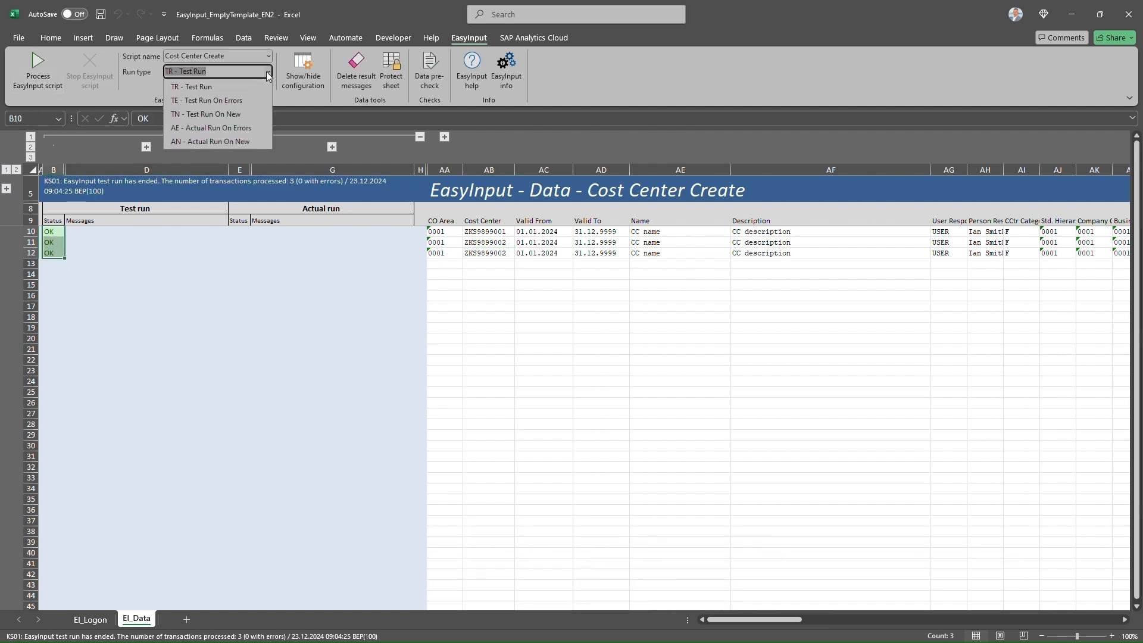
click(223, 129)
click(38, 73)
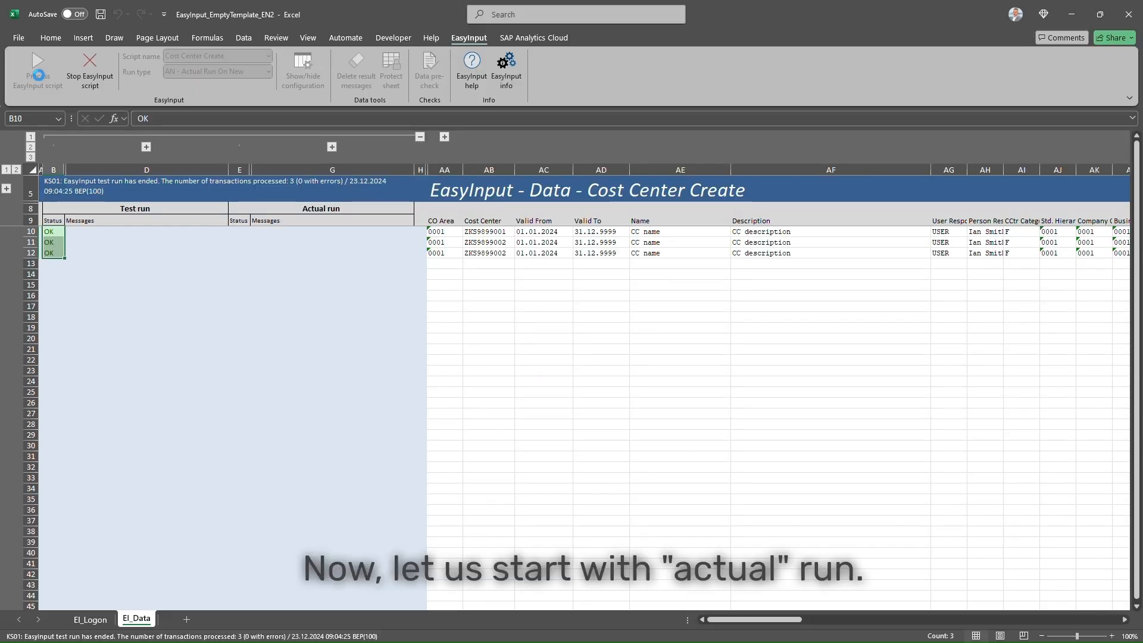
click(609, 380)
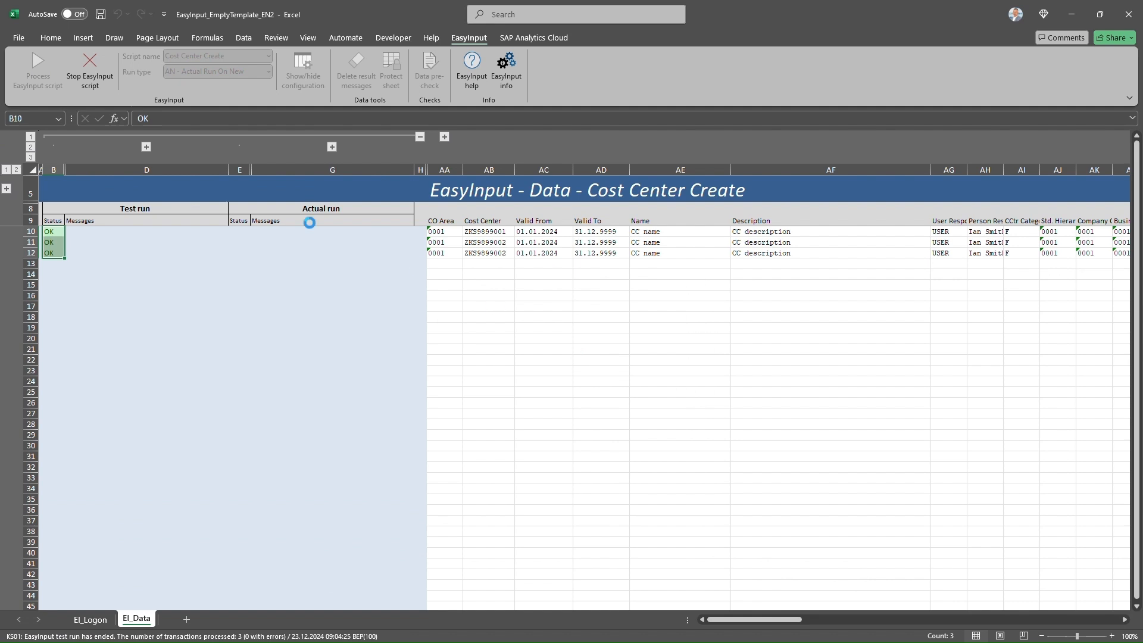
- Inspect row 12's 'cost center already exists' error and the row 11–12 cost centers
click(274, 256)
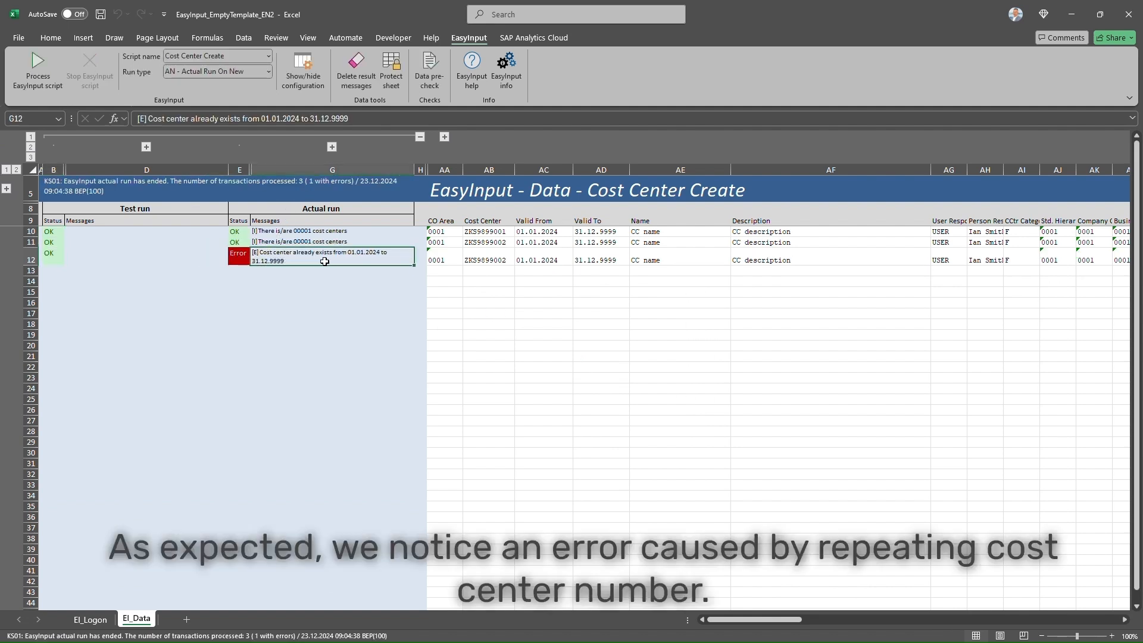
click(504, 242)
click(500, 263)
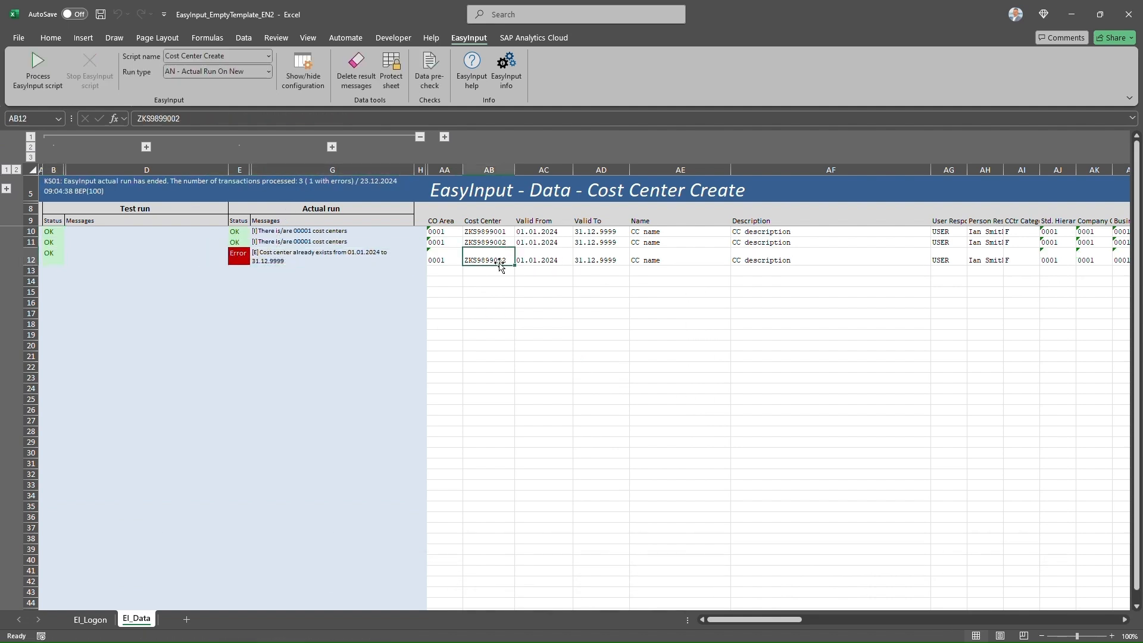
key(ctrl+Right)
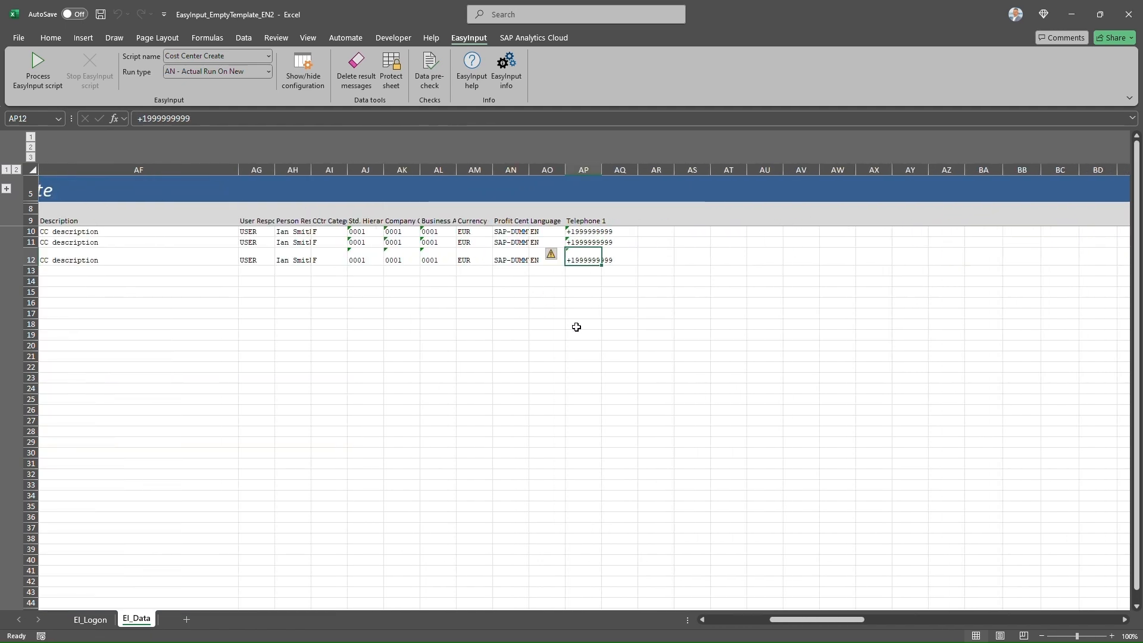
click(759, 619)
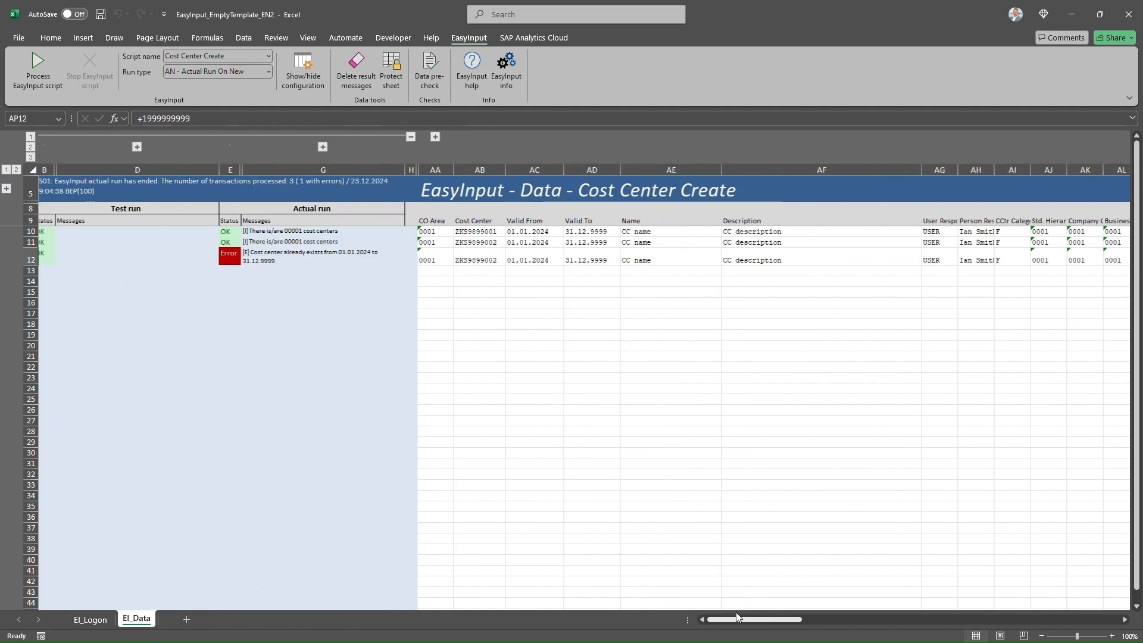
- Change the row 12 cost center in AB12 to ZKS9899003
double_click(506, 261)
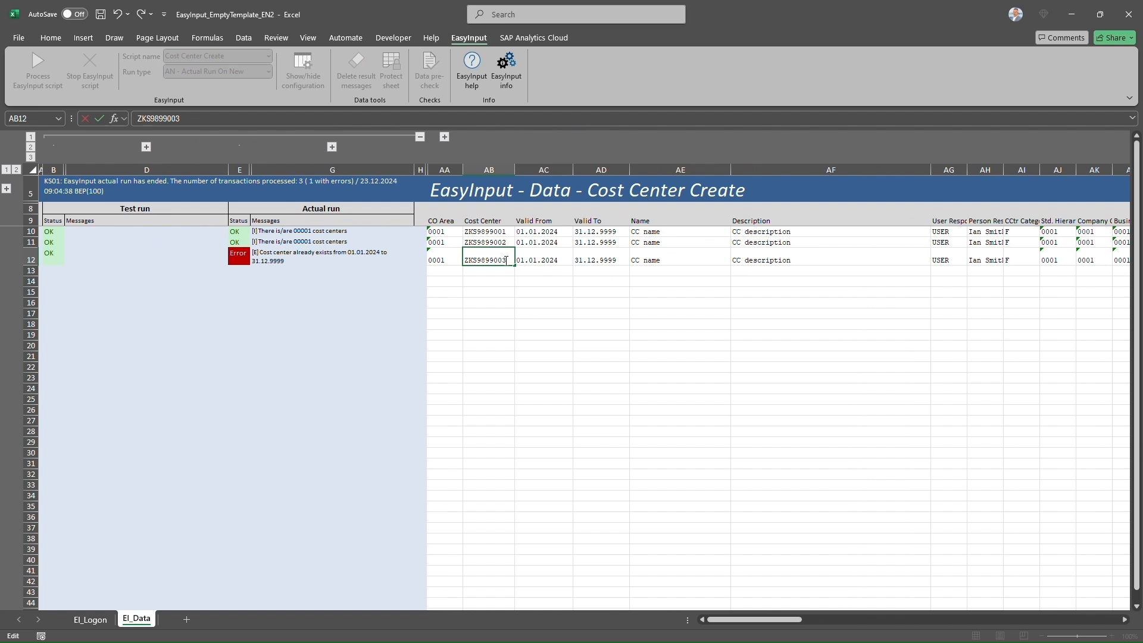
text(3)
key(Return)
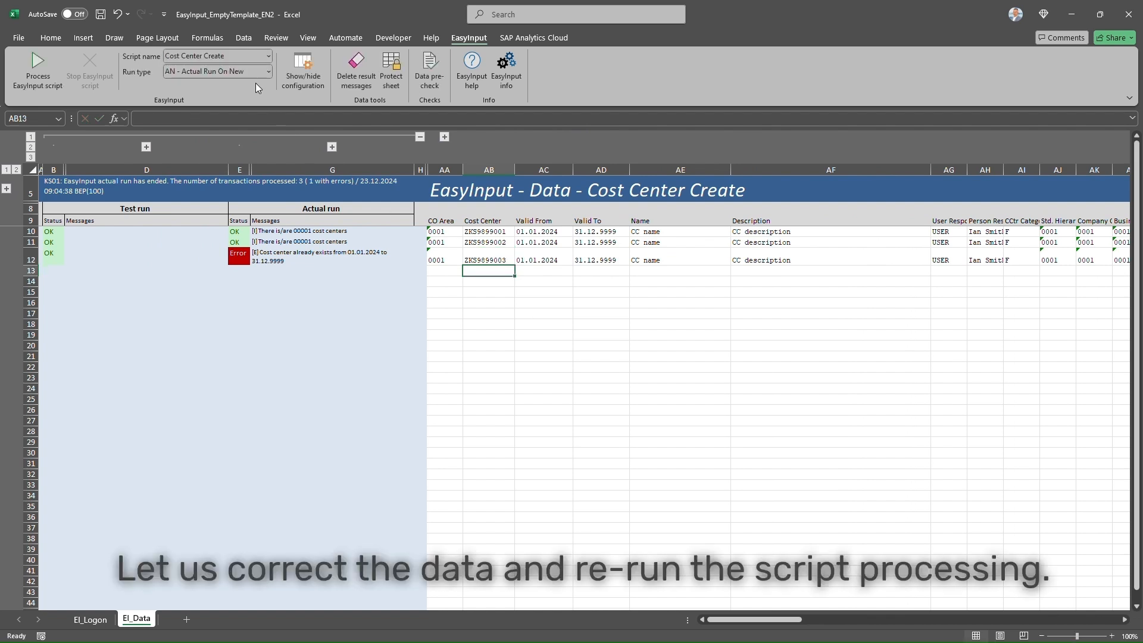
- Rerun the script with 'AE - Actual Run On Errors', confirming actual mode, and check all three results
click(267, 73)
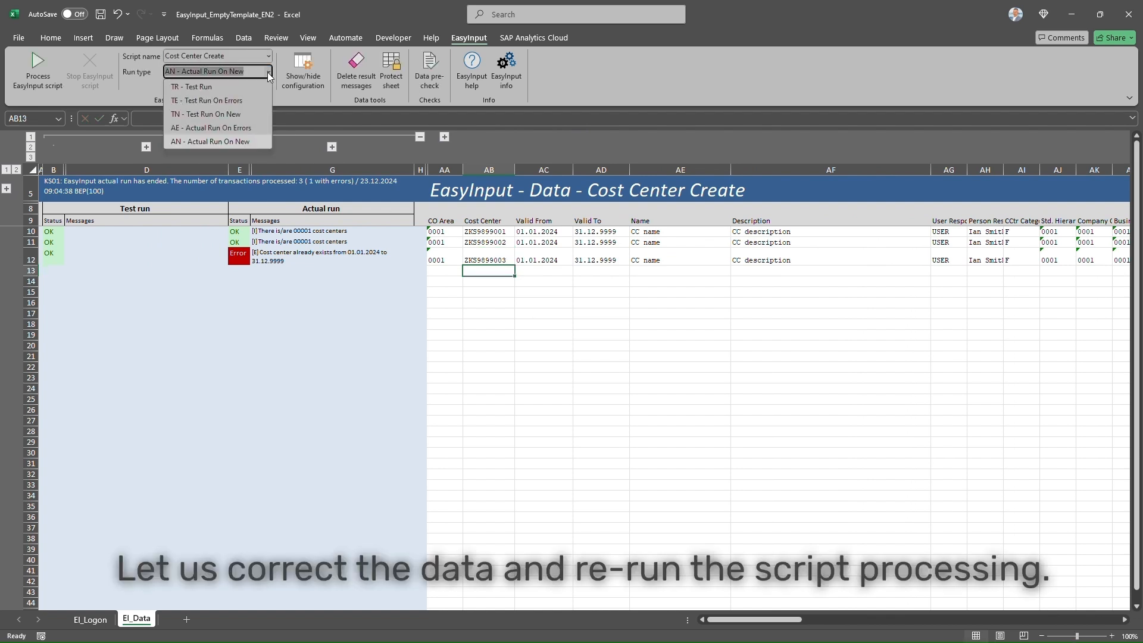
click(241, 127)
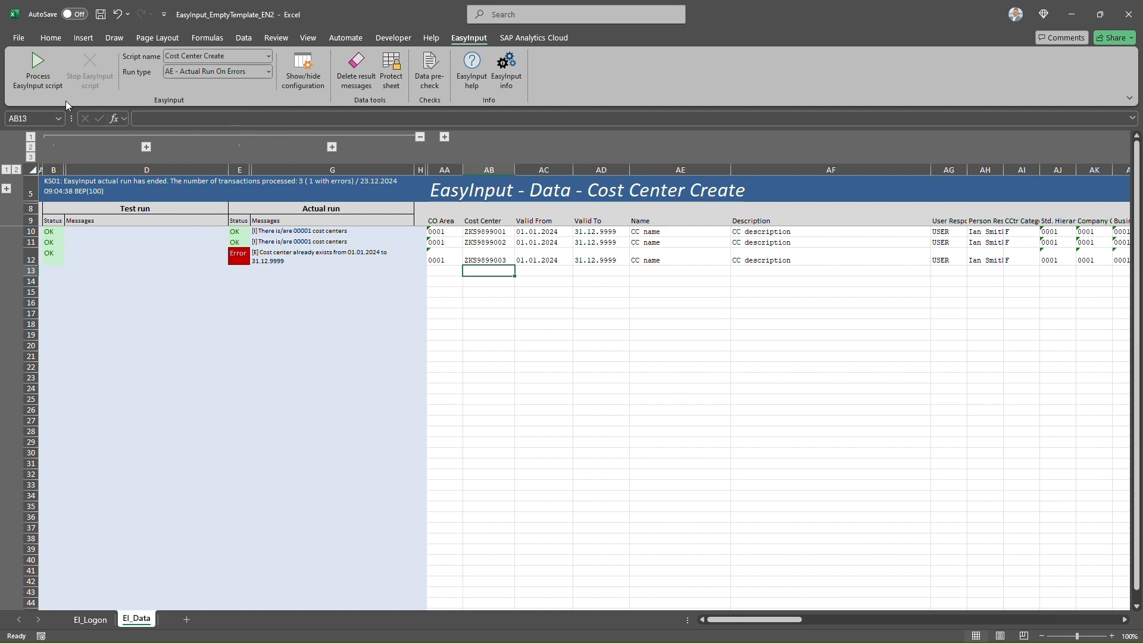
click(38, 70)
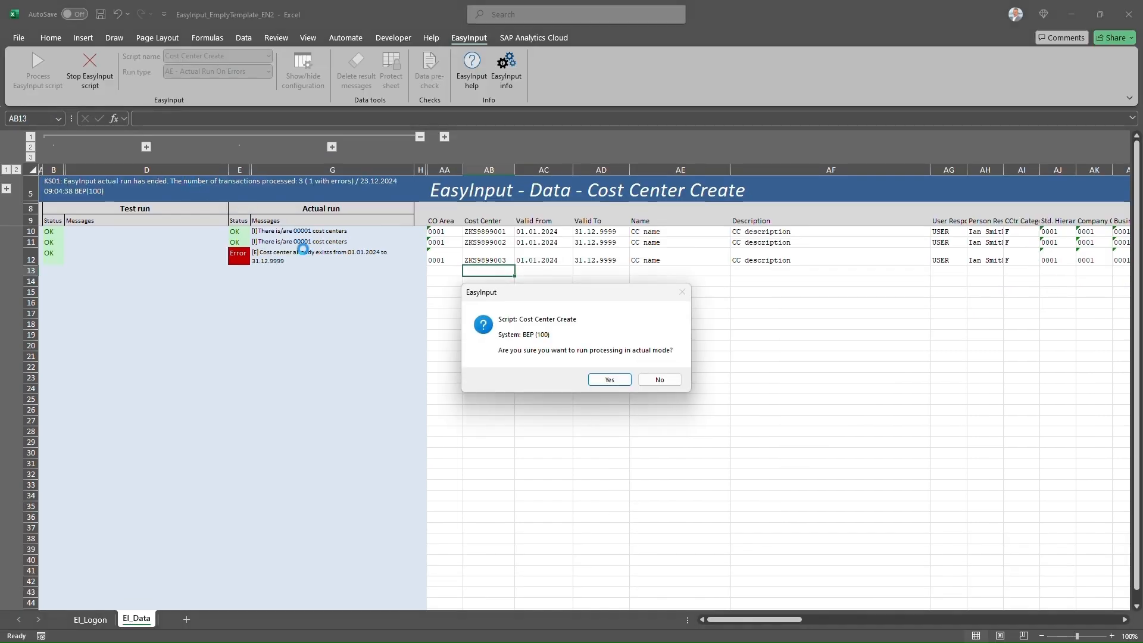
click(609, 380)
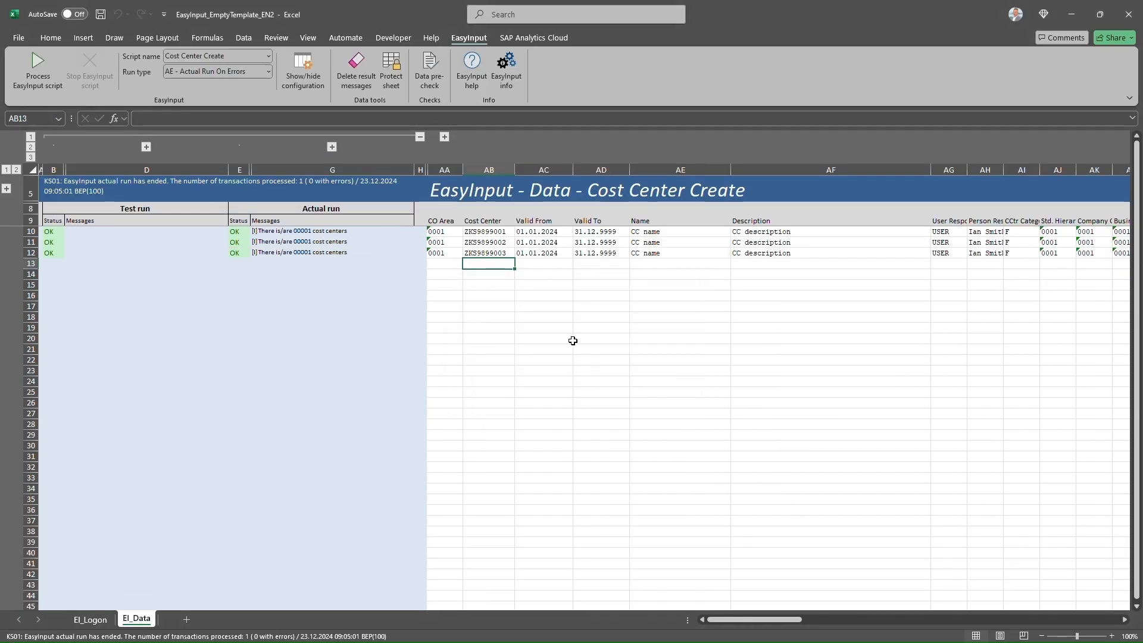
click(341, 251)
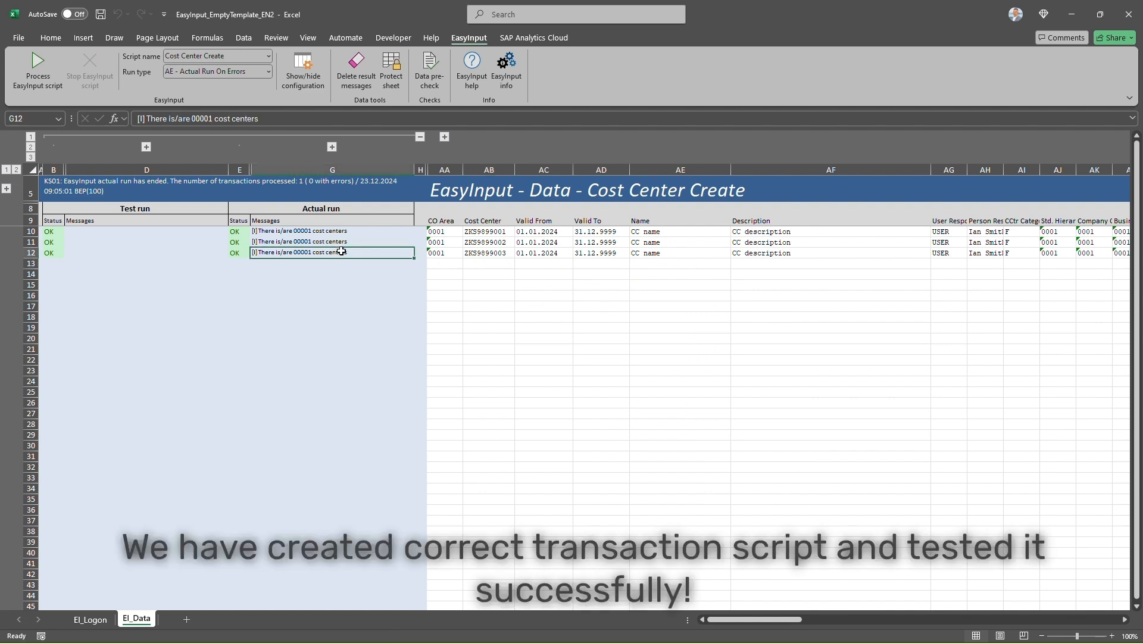
drag(268, 252, 237, 233)
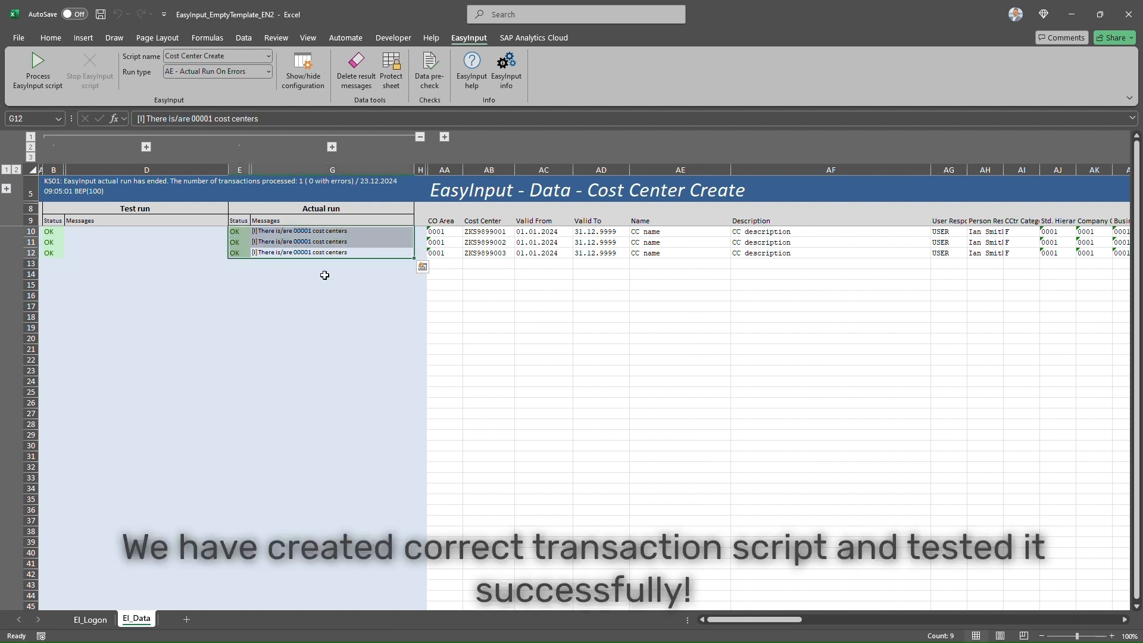